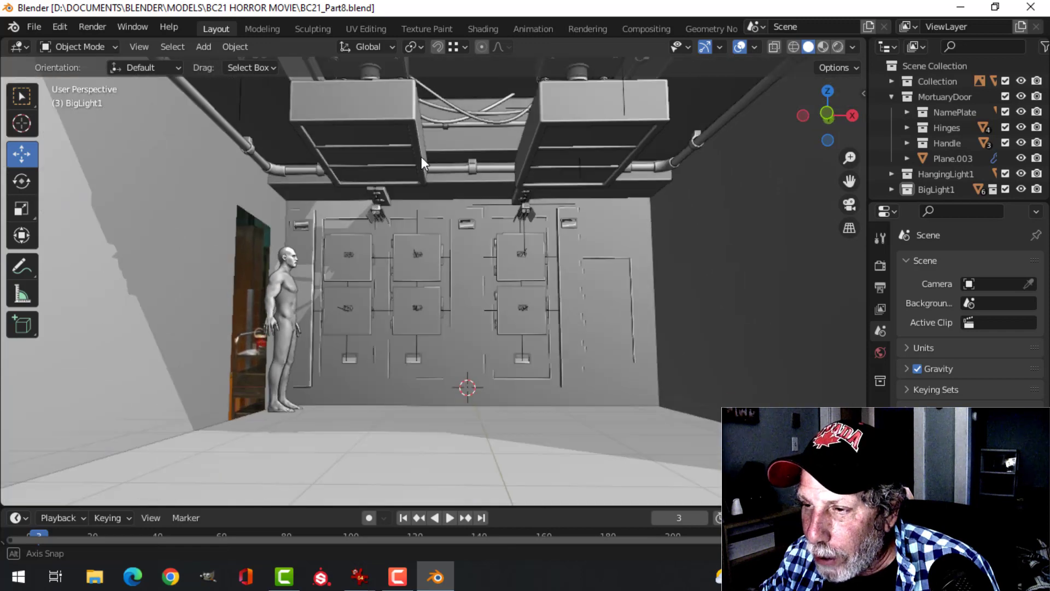
# Step: Examine the two large ceiling lights in the mortuary scene, including their underside panels, mounting boxes, chains and cables
pyautogui.click(394, 134)
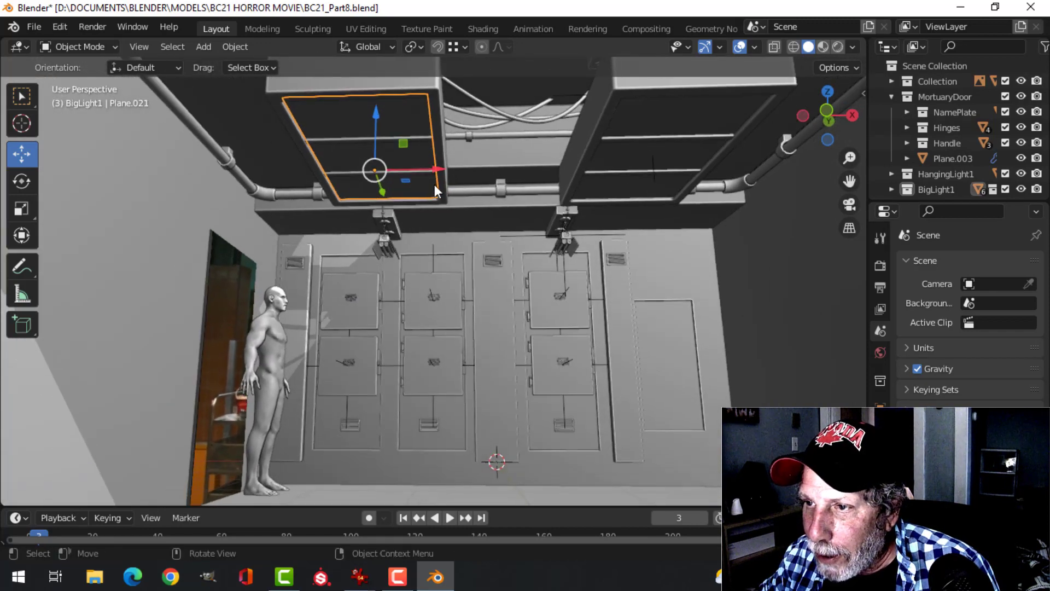
pyautogui.click(399, 139)
pyautogui.keyDown('shift'); pyautogui.click(411, 168); pyautogui.keyUp('shift')
pyautogui.scroll(-5, 455, 159)
pyautogui.moveTo(457, 168); pyautogui.dragTo(459, 215, button='middle')
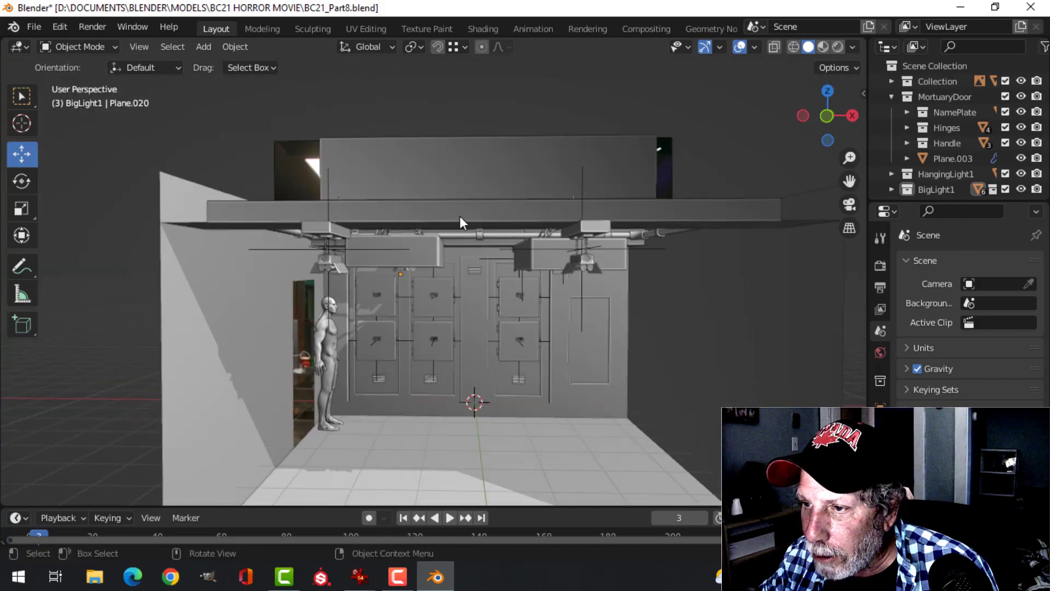
pyautogui.scroll(5, 484, 264)
pyautogui.moveTo(484, 264)
pyautogui.keyDown('shift'); pyautogui.mouseDown(button='middle')
pyautogui.moveTo(489, 214)
pyautogui.moveTo(453, 206)
pyautogui.moveTo(448, 190)
pyautogui.moveTo(444, 212)
pyautogui.moveTo(458, 205)
pyautogui.moveTo(487, 262)
pyautogui.moveTo(487, 245)
pyautogui.moveTo(485, 270)
pyautogui.mouseUp(button='middle'); pyautogui.keyUp('shift')
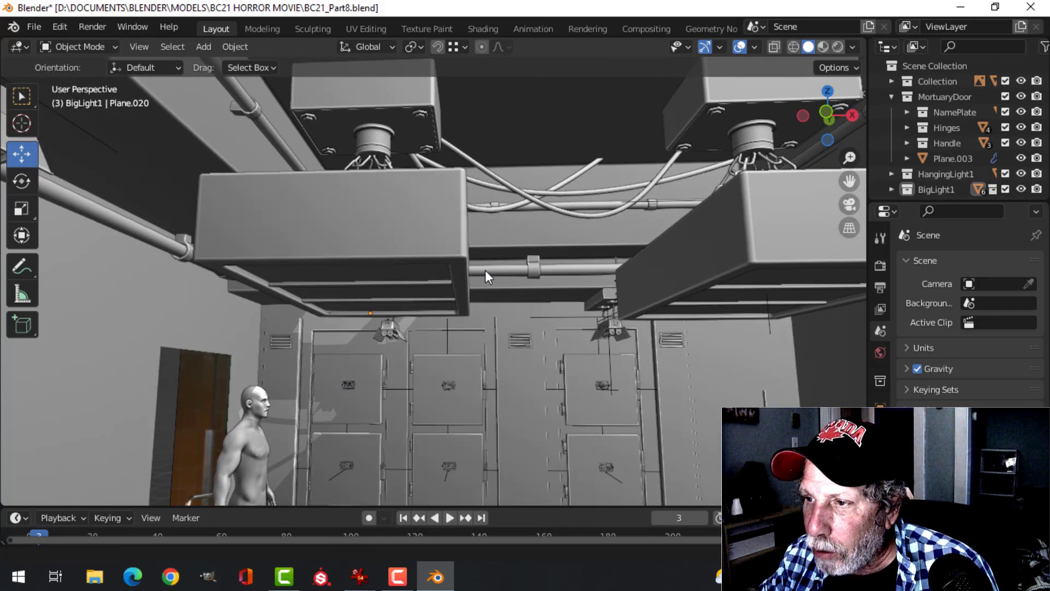
pyautogui.moveTo(530, 235); pyautogui.dragTo(514, 240, button='middle')
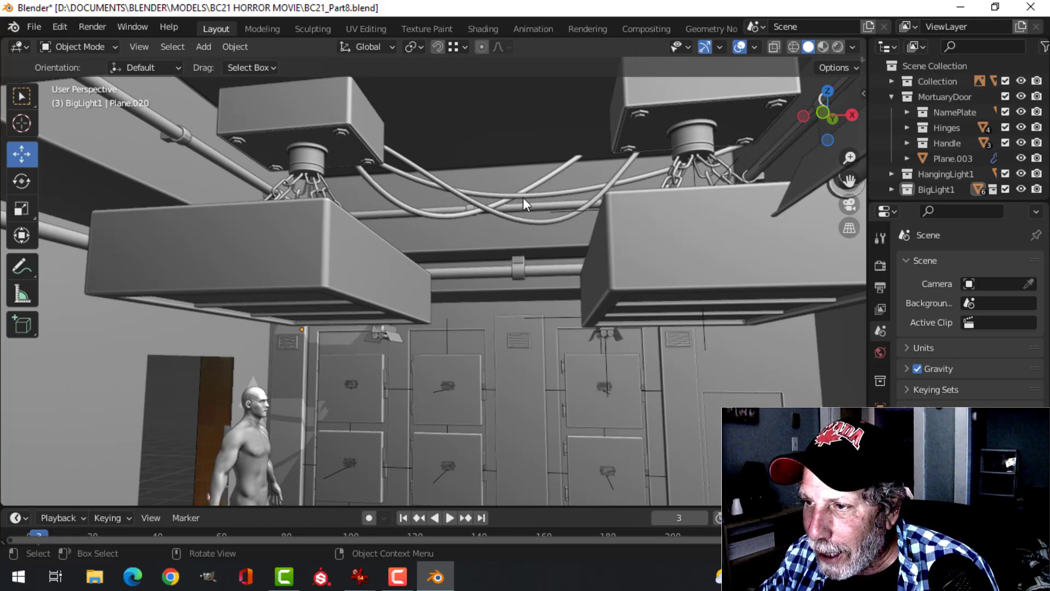
pyautogui.moveTo(523, 198); pyautogui.dragTo(595, 257, button='middle')
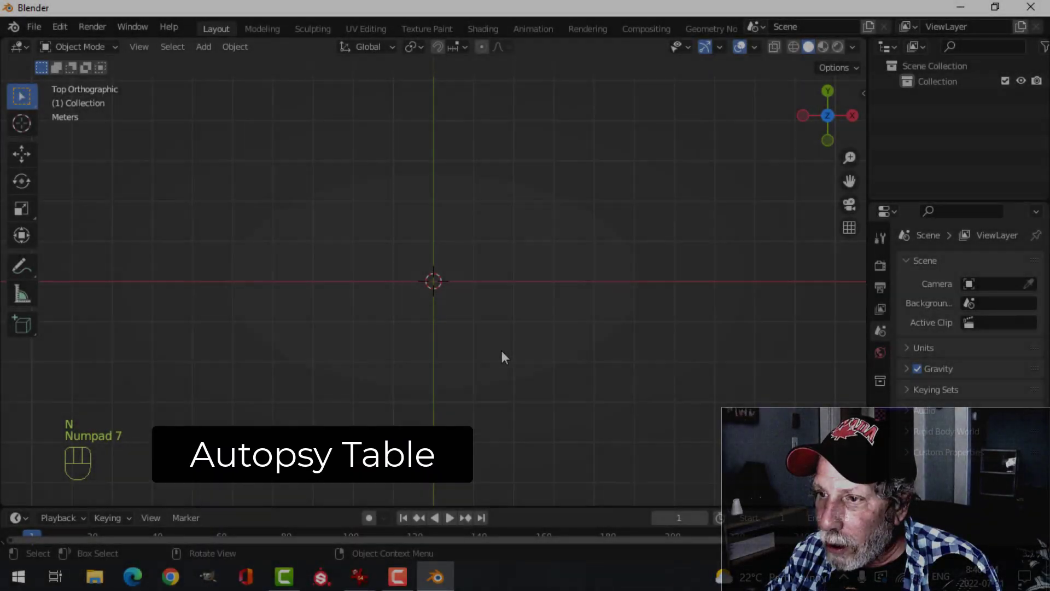
# Step: Add a mesh plane in top view and stretch it along Y to about 2.2 times its length
pyautogui.hotkey('shift', 'a')
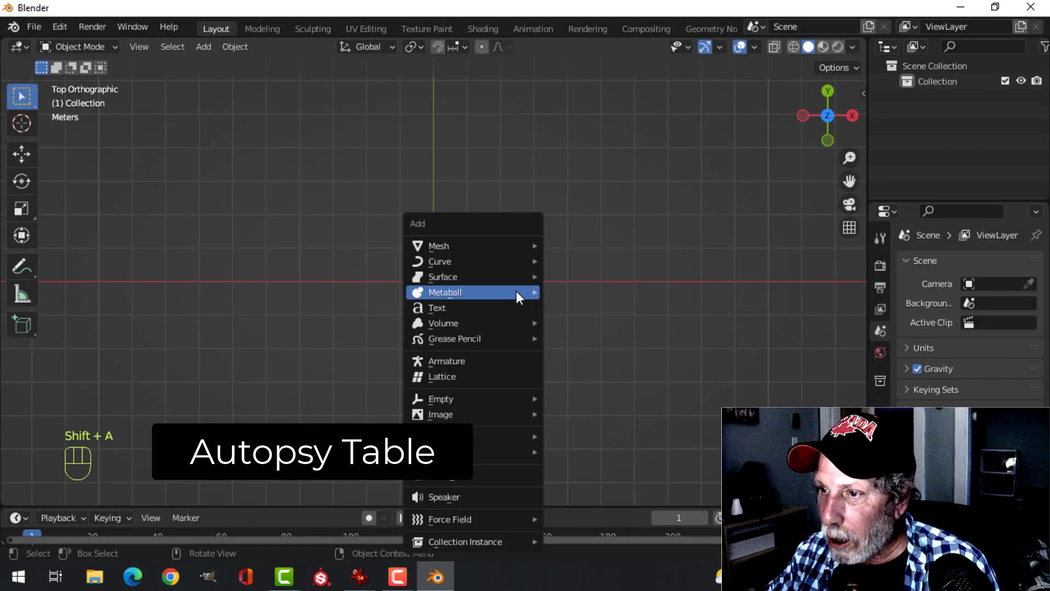
pyautogui.moveTo(481, 241)
pyautogui.click(597, 241)
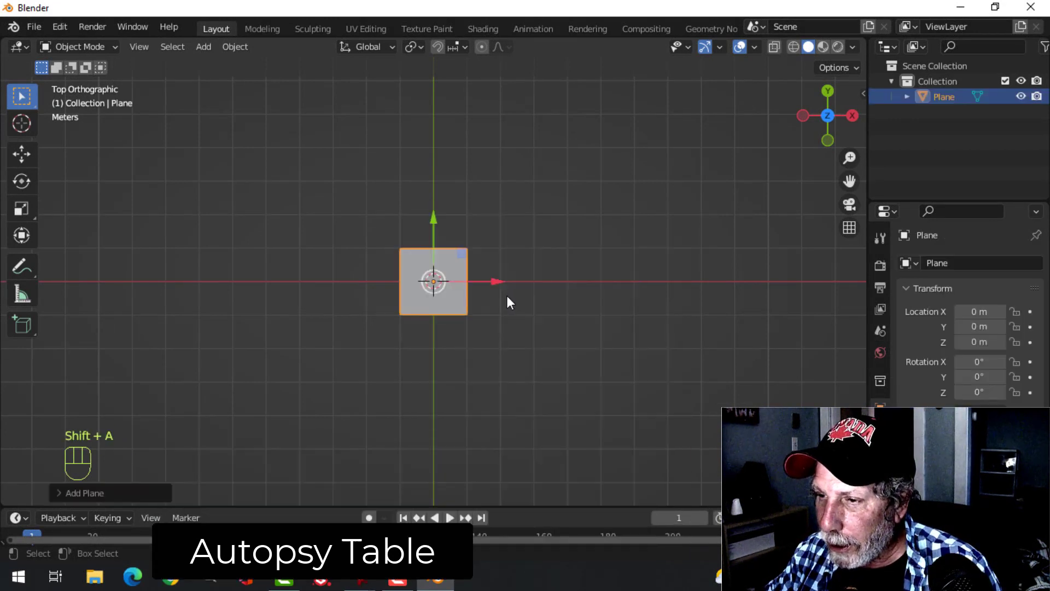
pyautogui.press('Tab')
pyautogui.press('s')
pyautogui.press('y')
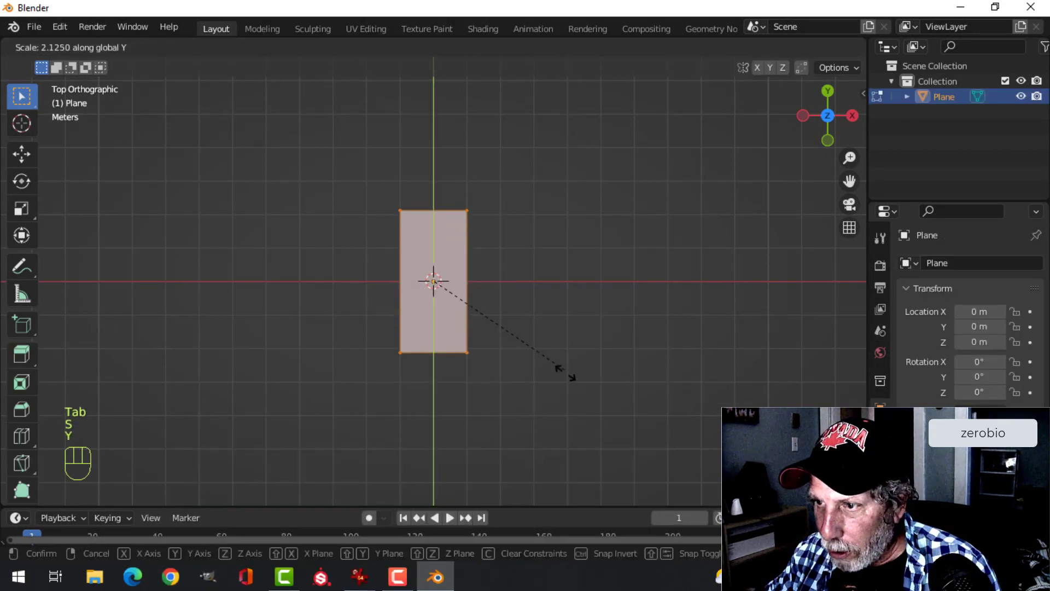
pyautogui.click(561, 369)
pyautogui.scroll(1, 561, 369)
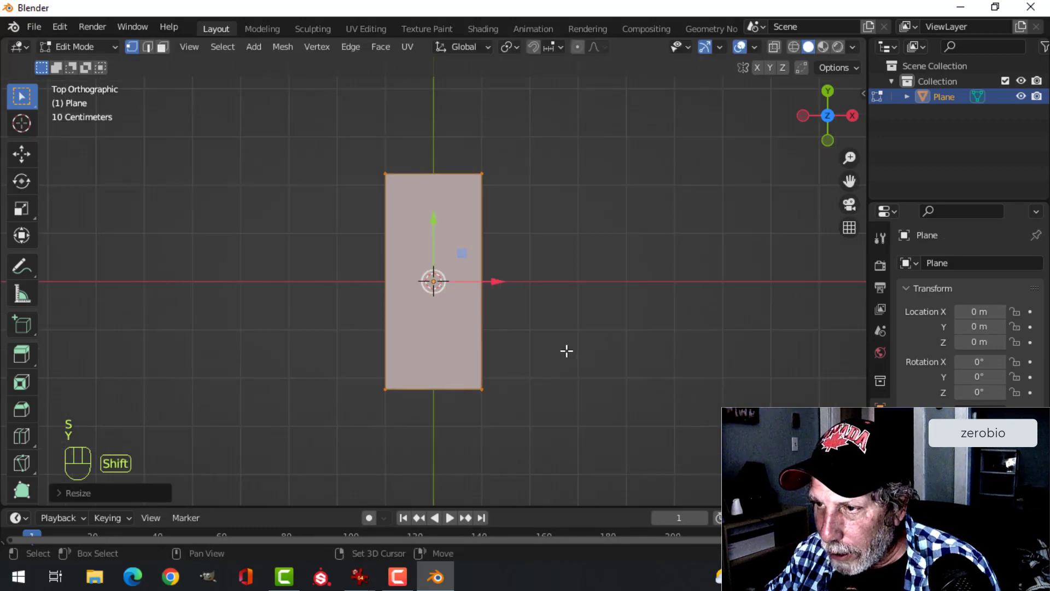
# Step: Extrude the plane downward about 0.04 m into a thin slab and recalculate all its normals
pyautogui.keyDown('shift'); pyautogui.moveTo(565, 350); pyautogui.dragTo(539, 253, button='middle'); pyautogui.keyUp('shift')
pyautogui.press('e')
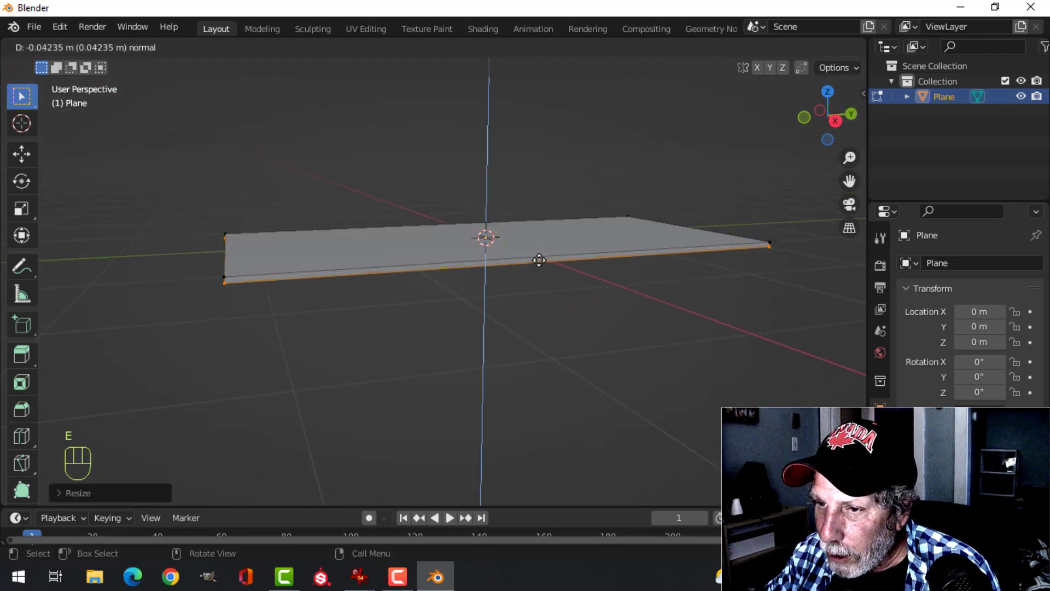
pyautogui.click(539, 260)
pyautogui.press('a')
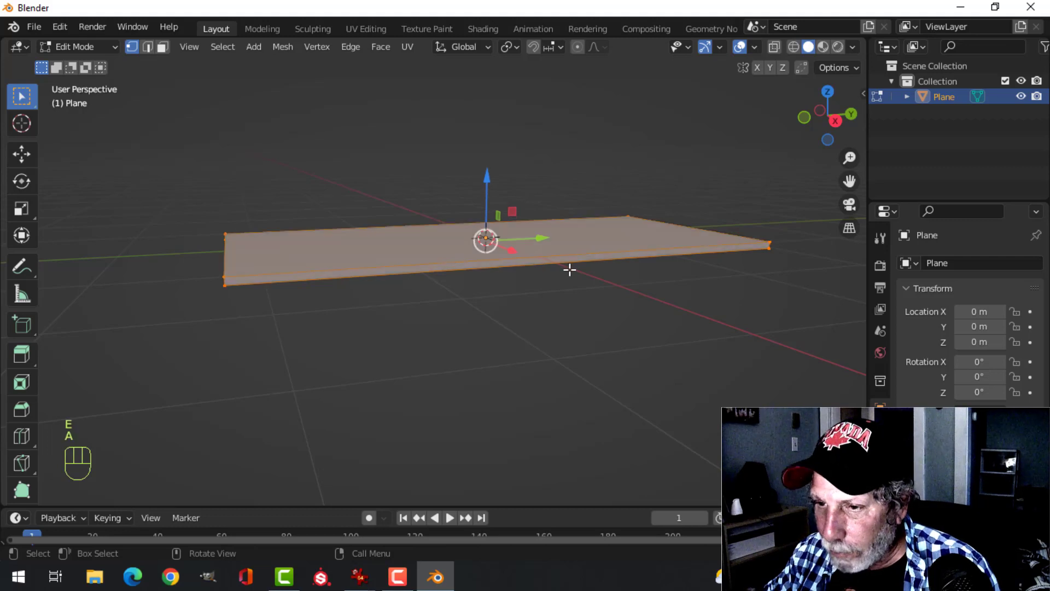
pyautogui.hotkey('alt', 'n')
pyautogui.click(553, 287)
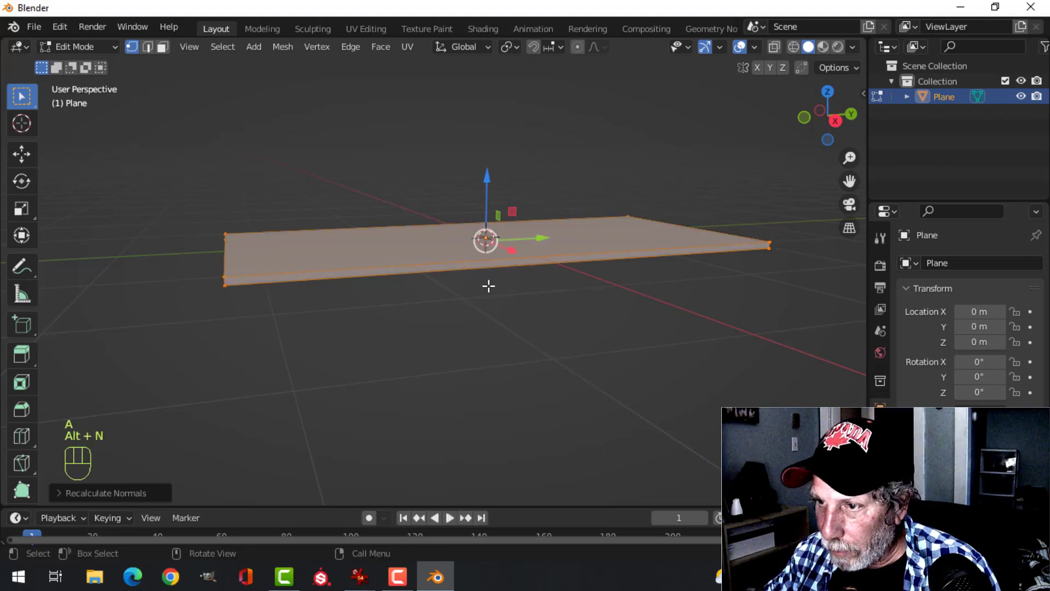
pyautogui.press('Tab')
pyautogui.hotkey('alt', 'a')
pyautogui.keyDown('shift'); pyautogui.moveTo(452, 276); pyautogui.dragTo(363, 245, button='middle'); pyautogui.keyUp('shift')
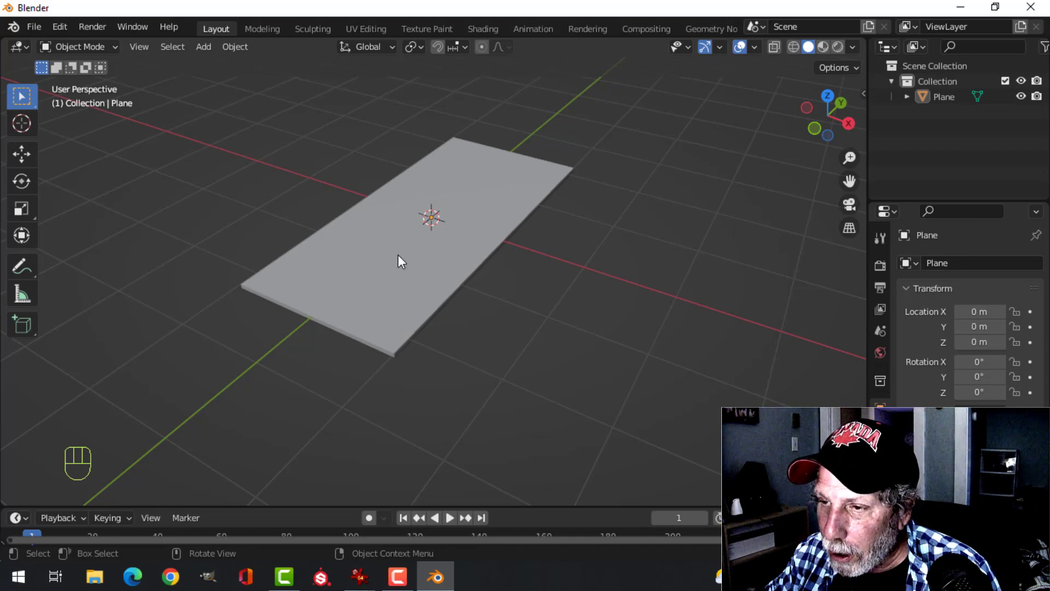
# Step: Move all of the slab's geometry in Edit Mode along positive Y so its origin lies nearer one end
pyautogui.moveTo(424, 239); pyautogui.dragTo(415, 267, button='middle')
pyautogui.press('KP_7')
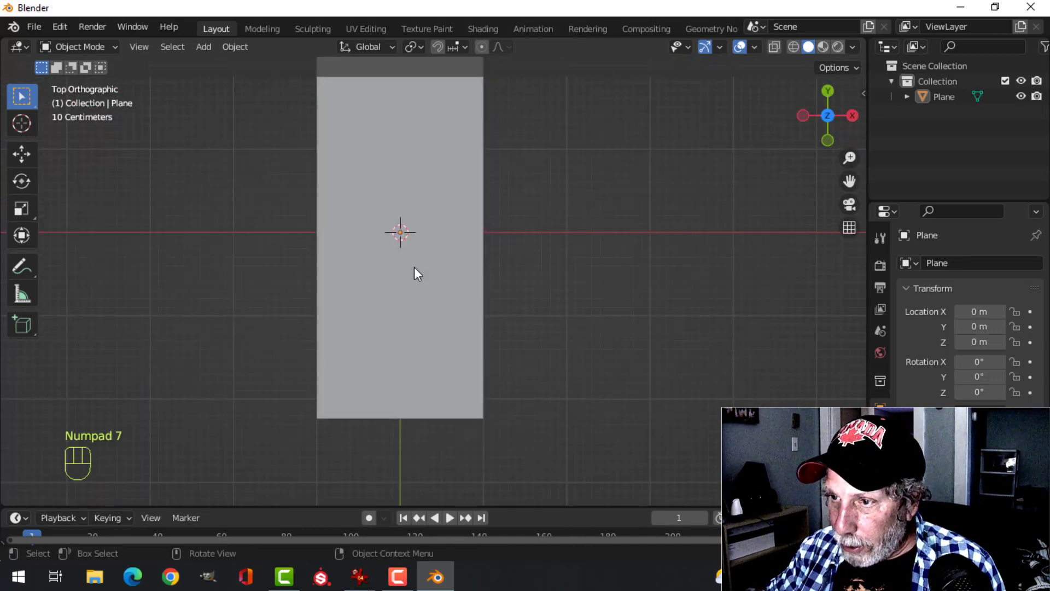
pyautogui.click(418, 307)
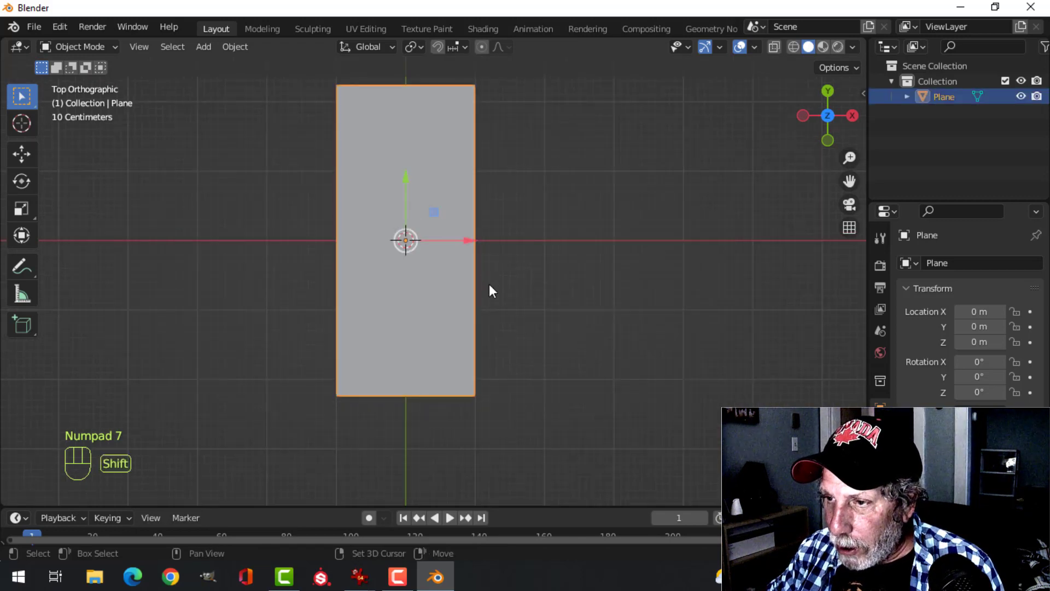
pyautogui.keyDown('shift'); pyautogui.moveTo(489, 284); pyautogui.dragTo(484, 312, button='middle'); pyautogui.keyUp('shift')
pyautogui.press('Tab')
pyautogui.press('a')
pyautogui.moveTo(394, 216); pyautogui.dragTo(393, 120)
pyautogui.scroll(2, 476, 202)
pyautogui.press('Tab')
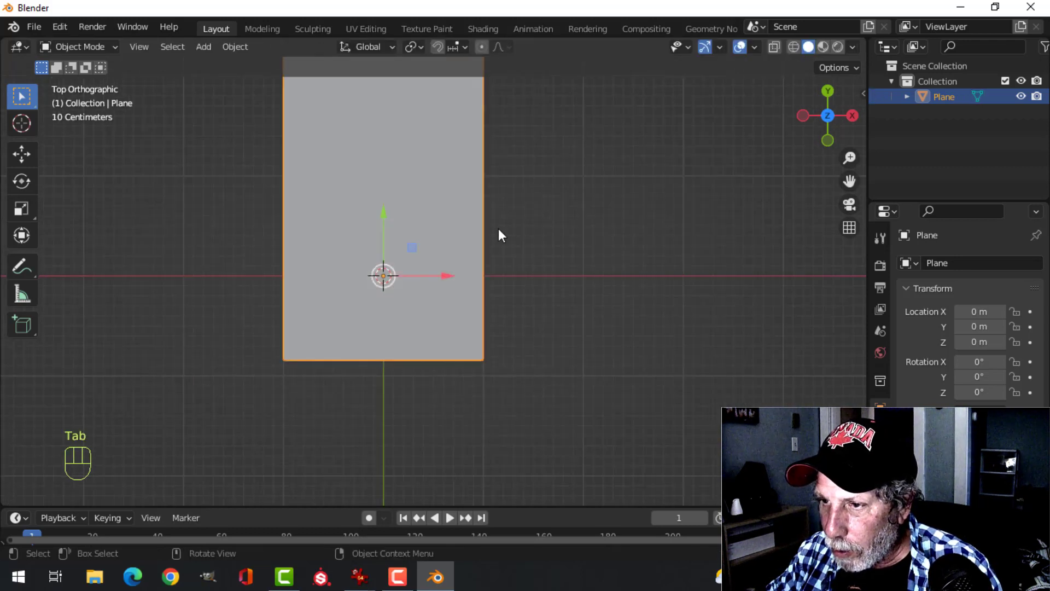
# Step: Add a mesh circle with 32 vertices and a 1 m radius at the slab's origin
pyautogui.keyDown('shift'); pyautogui.moveTo(518, 268); pyautogui.dragTo(547, 267, button='middle'); pyautogui.keyUp('shift')
pyautogui.scroll(2, 519, 266)
pyautogui.hotkey('shift', 'a')
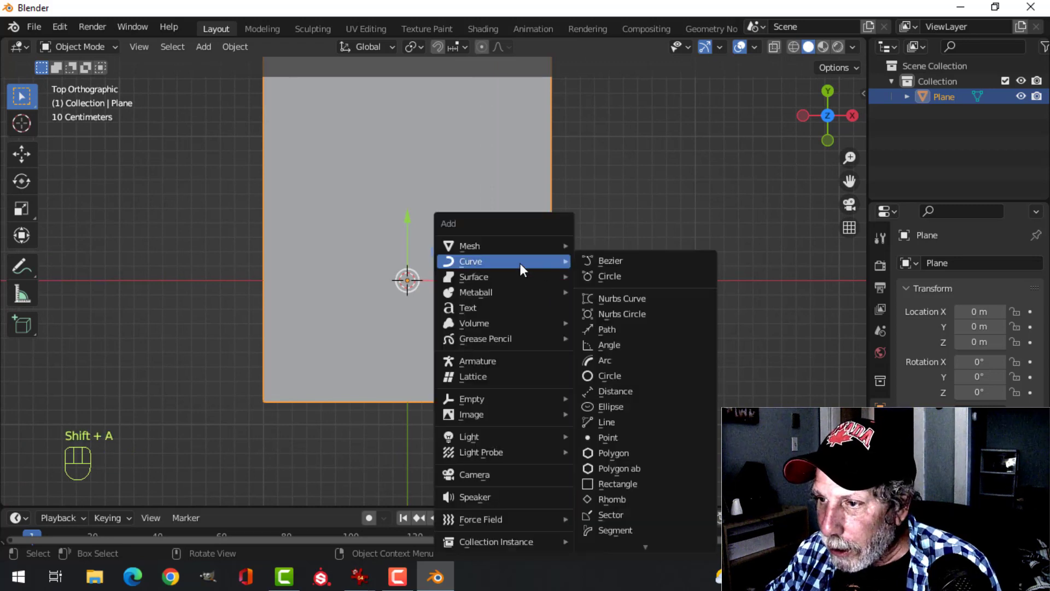
pyautogui.moveTo(507, 247)
pyautogui.click(609, 275)
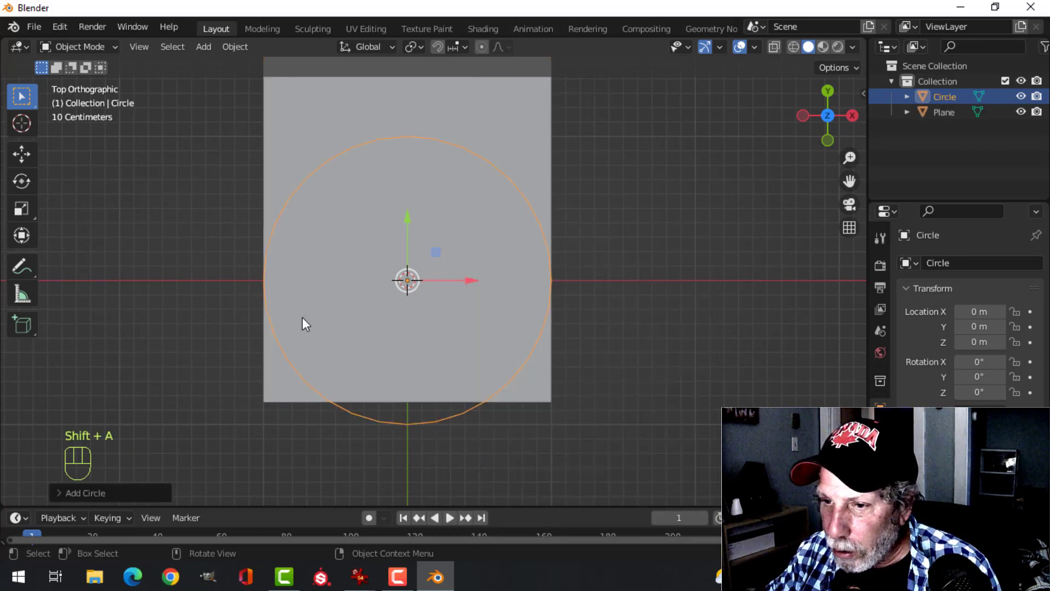
pyautogui.click(107, 495)
pyautogui.scroll(-2, 553, 318)
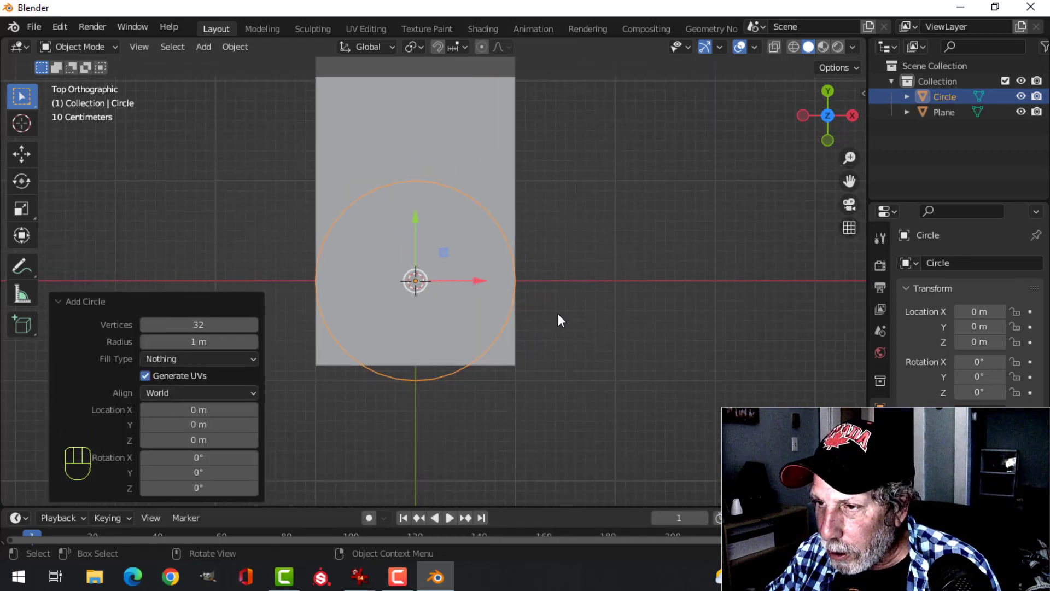
# Step: Scale the circle's vertices uniformly to about 0.2 to get a drain-sized ring on the slab
pyautogui.scroll(2, 558, 320)
pyautogui.press('Tab')
pyautogui.press('s')
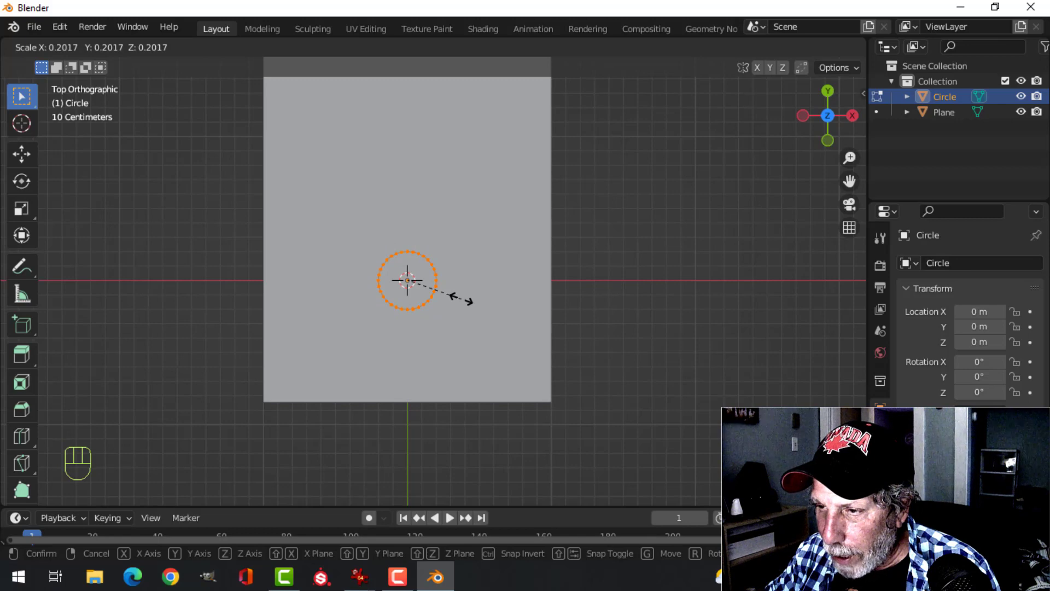
pyautogui.click(462, 299)
pyautogui.scroll(-5, 525, 277)
pyautogui.scroll(3, 535, 239)
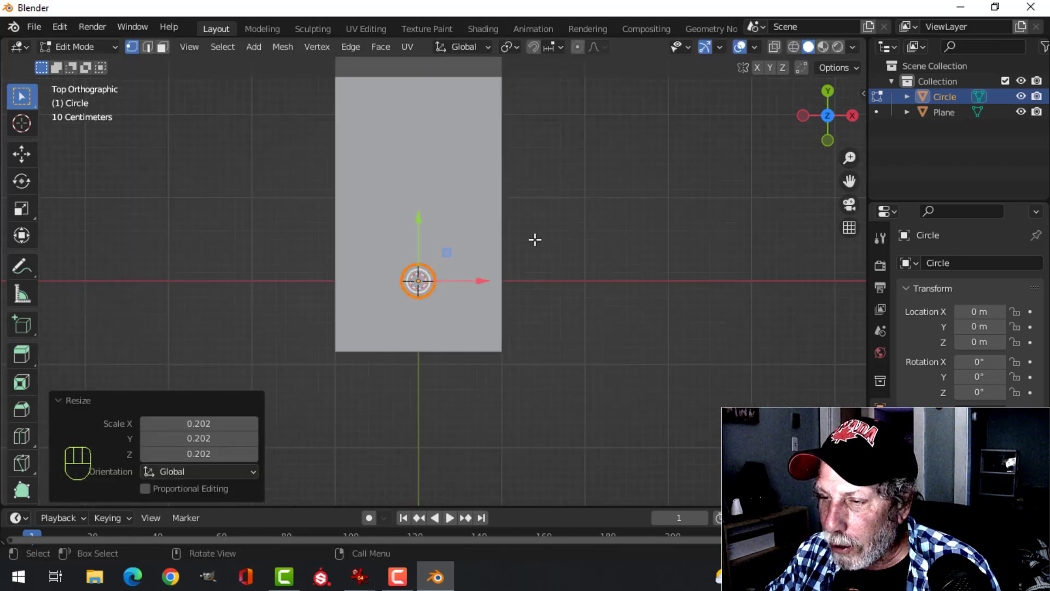
pyautogui.scroll(3, 535, 239)
pyautogui.scroll(-4, 534, 241)
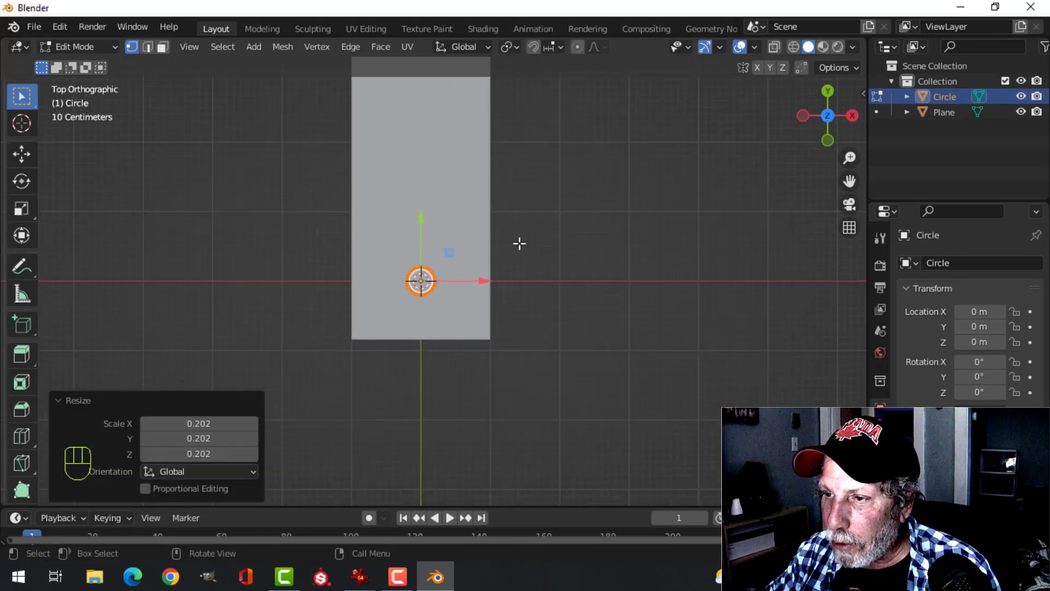
pyautogui.scroll(5, 504, 265)
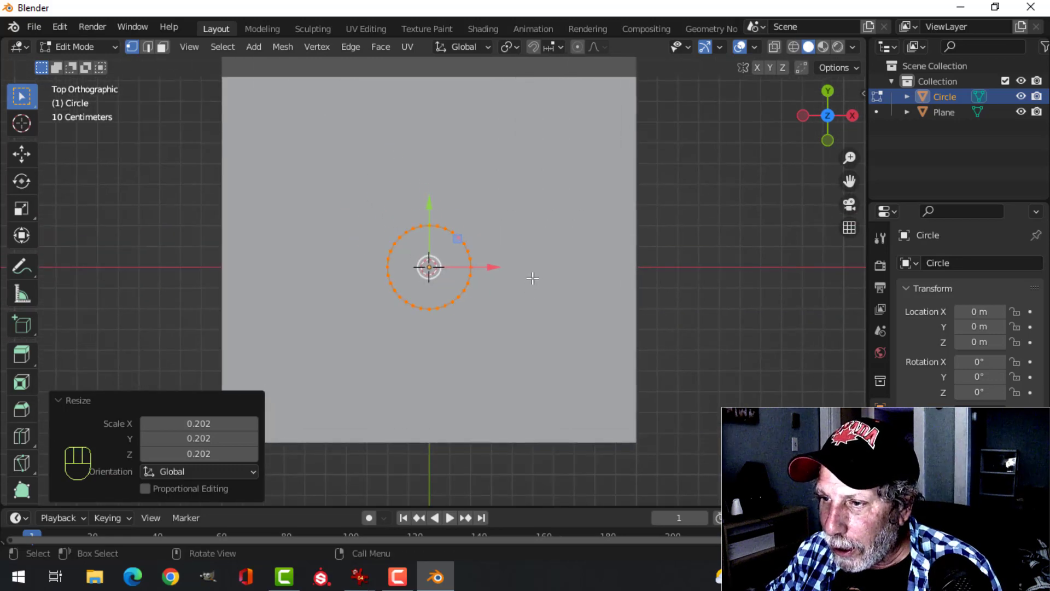
pyautogui.scroll(2, 532, 277)
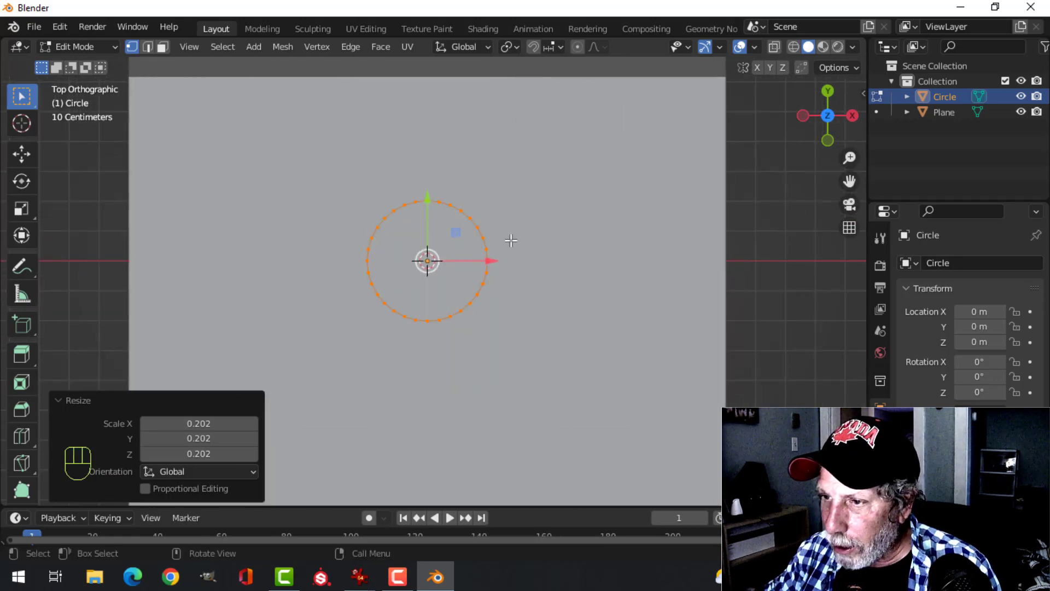
# Step: Raise the circle about 0.047 m along Z above the slab's surface
pyautogui.moveTo(544, 290); pyautogui.dragTo(445, 136, button='middle')
pyautogui.press('g')
pyautogui.press('z')
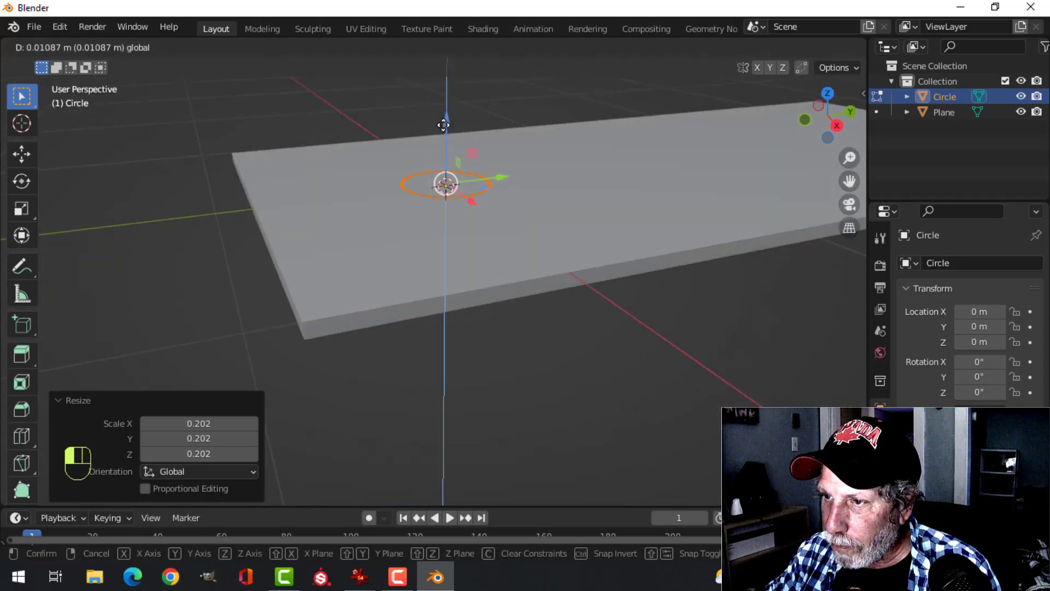
pyautogui.click(563, 122)
# Step: Select four groups of three adjacent circle vertices, centred on the positive and negative X and Y axes, in top view
pyautogui.press('KP_7')
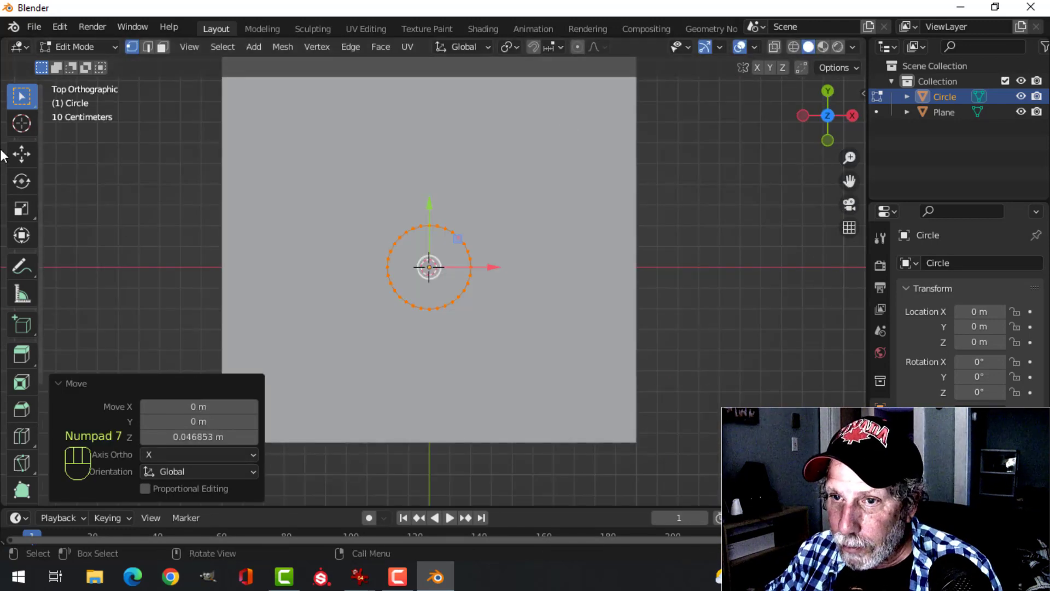
pyautogui.click(19, 153)
pyautogui.scroll(3, 511, 234)
pyautogui.scroll(2, 410, 249)
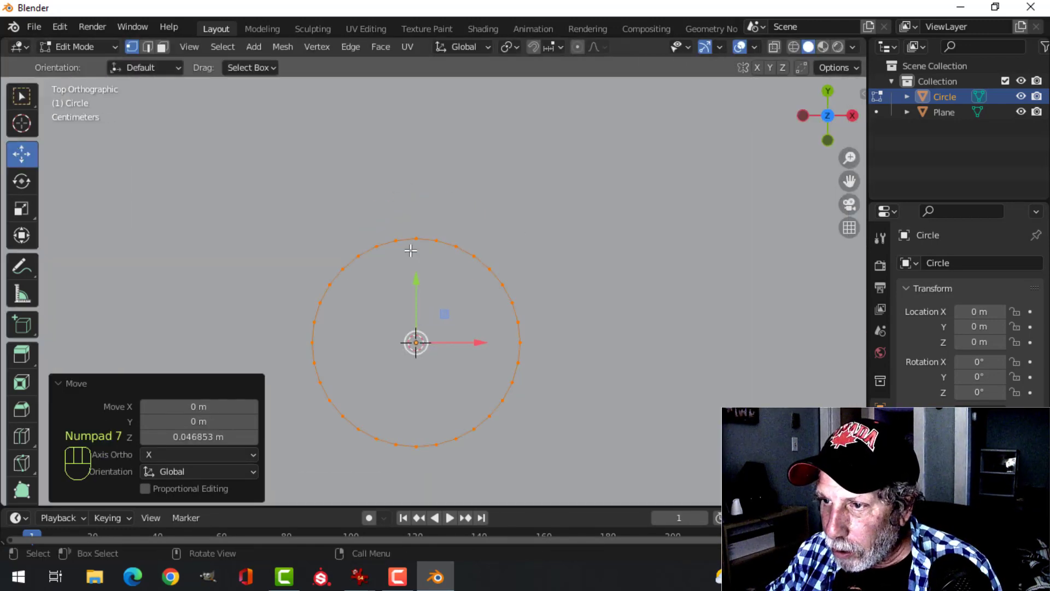
pyautogui.hotkey('alt', 'a')
pyautogui.moveTo(381, 213); pyautogui.dragTo(446, 250)
pyautogui.keyDown('shift'); pyautogui.scroll(-3, 517, 360); pyautogui.keyUp('shift')
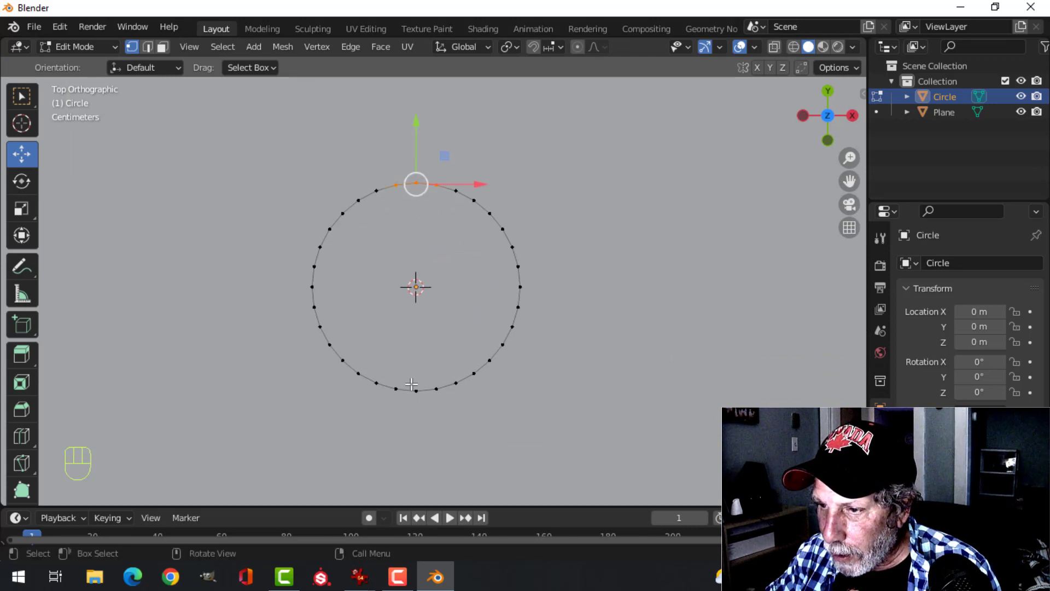
pyautogui.keyDown('shift'); pyautogui.moveTo(389, 377); pyautogui.dragTo(446, 399); pyautogui.keyUp('shift')
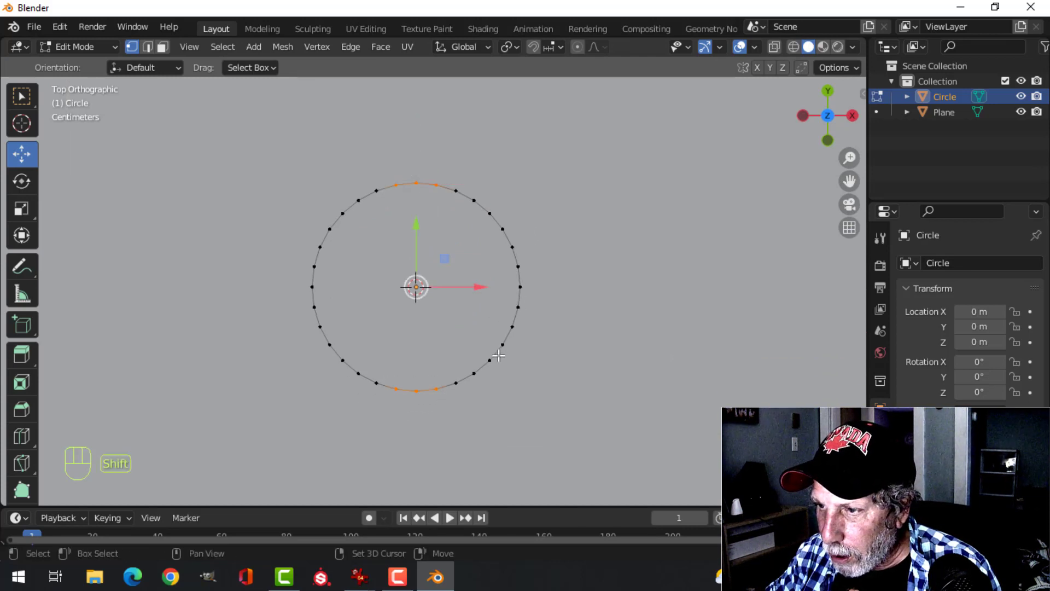
pyautogui.keyDown('shift'); pyautogui.moveTo(508, 258); pyautogui.dragTo(540, 322); pyautogui.keyUp('shift')
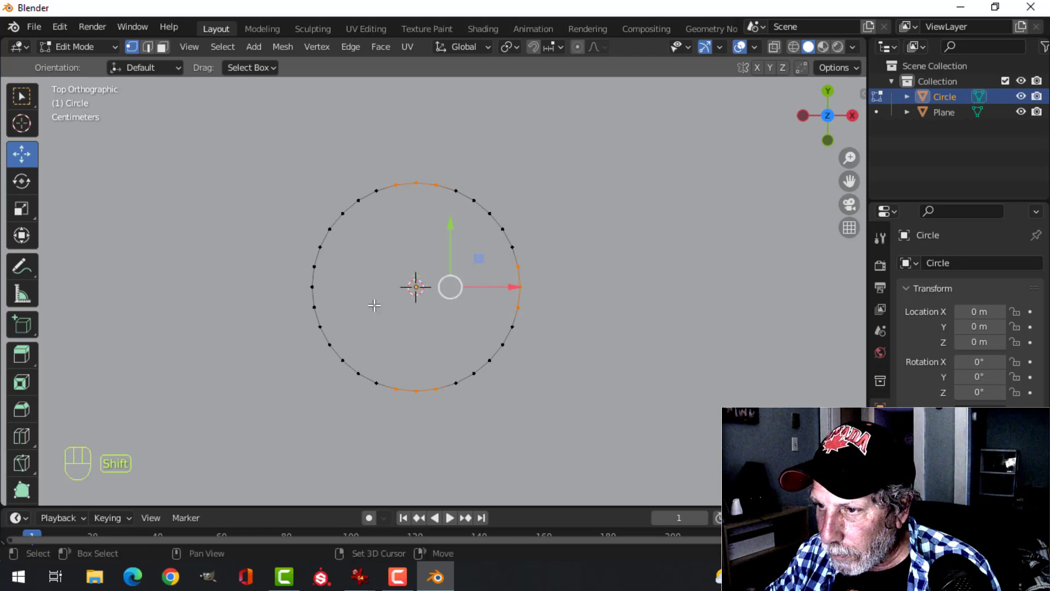
pyautogui.keyDown('shift'); pyautogui.moveTo(297, 253); pyautogui.dragTo(331, 314); pyautogui.keyUp('shift')
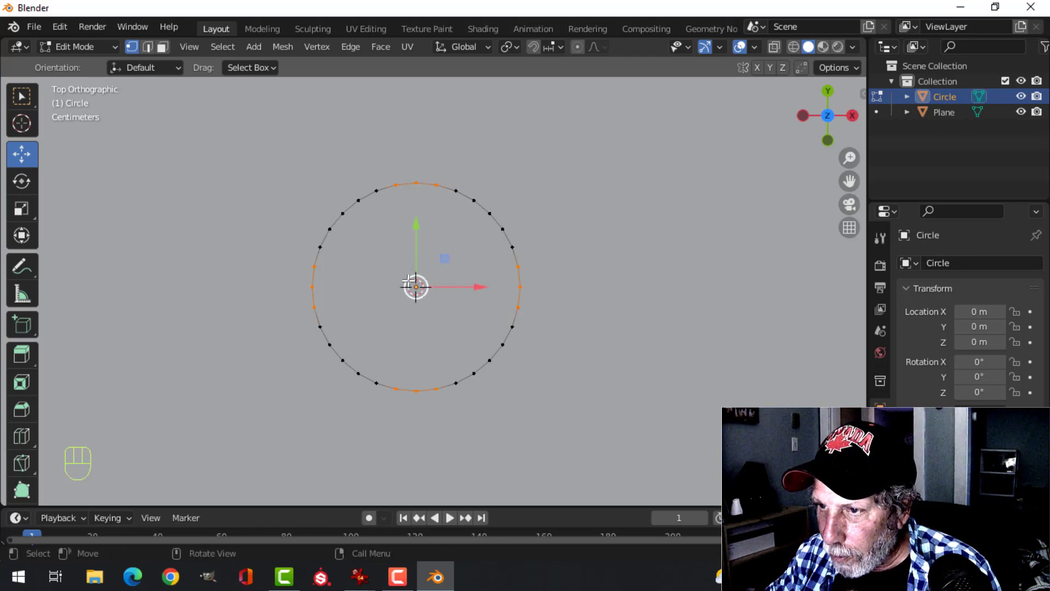
# Step: Add the four diagonal groups of three vertices to the selection, leaving a single unselected vertex between groups, and open the sidebar
pyautogui.keyDown('shift'); pyautogui.moveTo(316, 194); pyautogui.dragTo(374, 239); pyautogui.keyUp('shift')
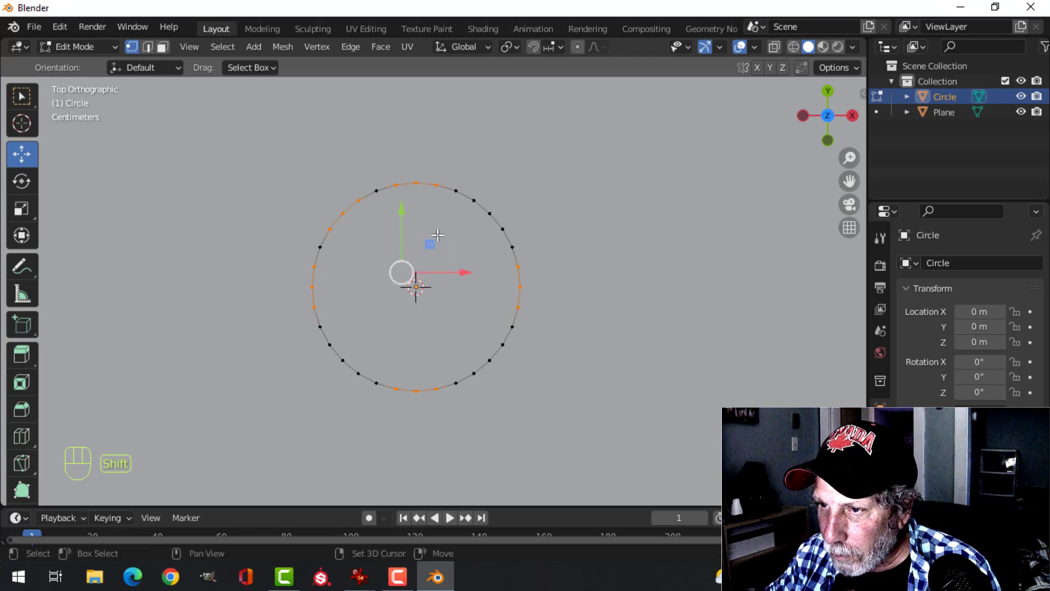
pyautogui.keyDown('shift'); pyautogui.moveTo(469, 193); pyautogui.dragTo(527, 235); pyautogui.keyUp('shift')
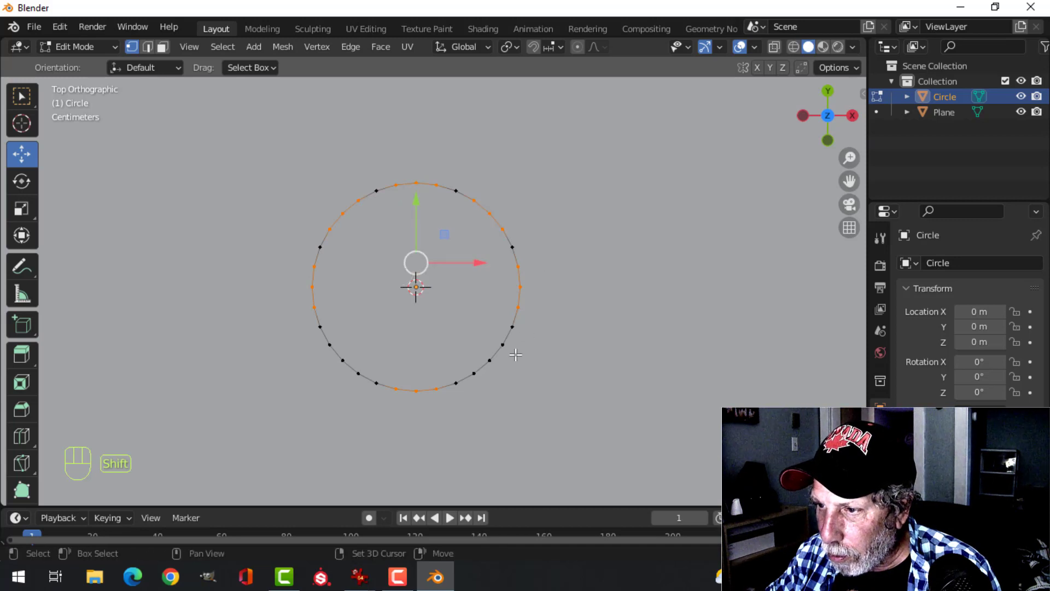
pyautogui.keyDown('shift'); pyautogui.moveTo(467, 347); pyautogui.dragTo(515, 380); pyautogui.keyUp('shift')
pyautogui.keyDown('shift'); pyautogui.moveTo(332, 351); pyautogui.dragTo(365, 382); pyautogui.keyUp('shift')
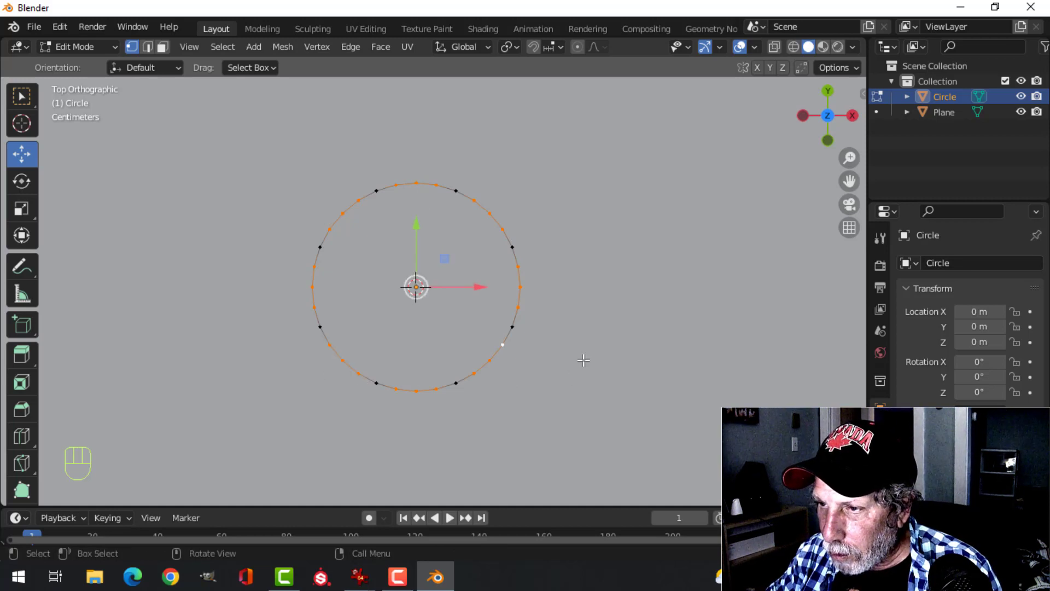
pyautogui.scroll(-2, 584, 352)
pyautogui.press('n')
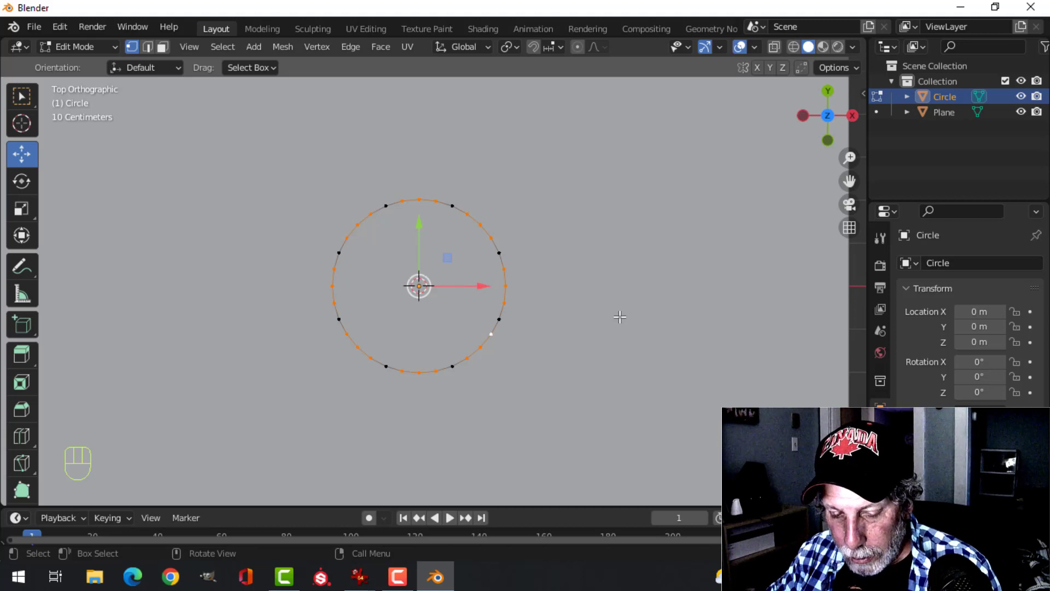
# Step: Extrude the eight selected vertex groups and scale them outward from the ring by about 2.0
pyautogui.press('e')
pyautogui.press('s')
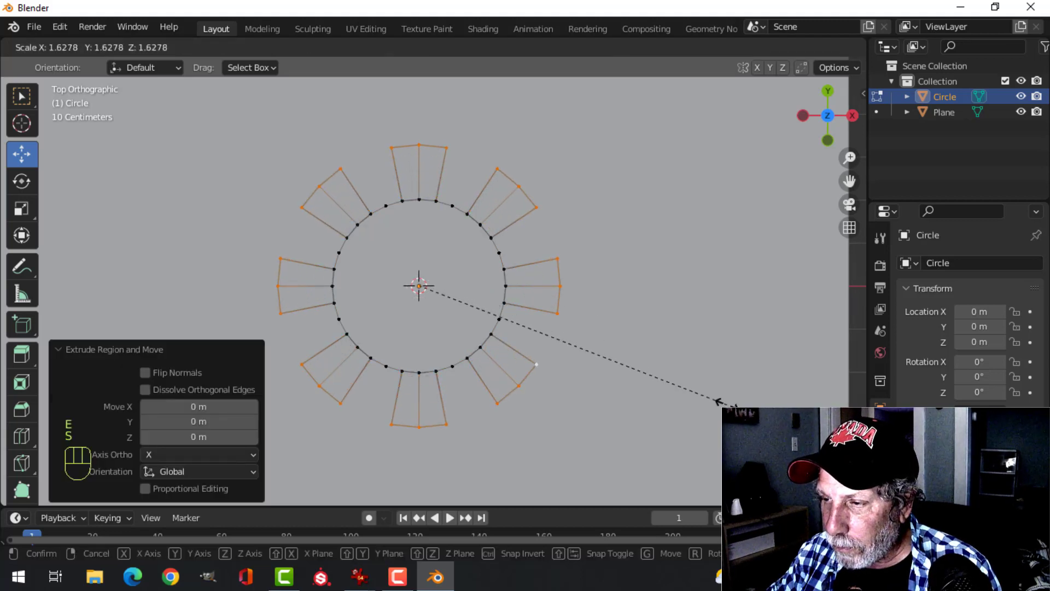
pyautogui.click(743, 405)
pyautogui.scroll(-3, 745, 404)
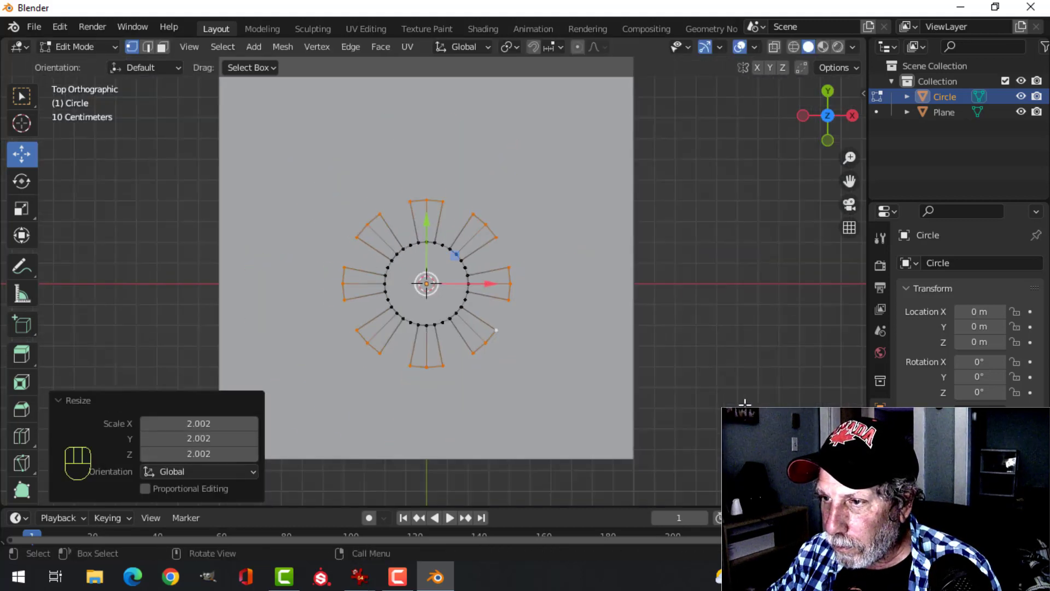
# Step: Lengthen the extruded spokes by scaling their outer ends by about 1.7 and again by about 1.04
pyautogui.press('s')
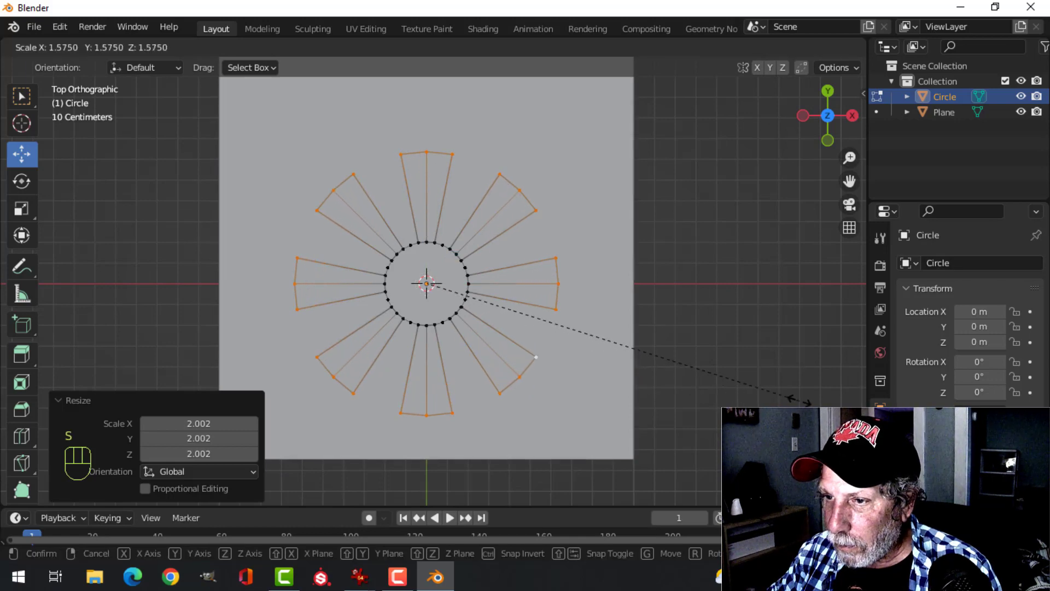
pyautogui.click(804, 377)
pyautogui.scroll(-4, 608, 298)
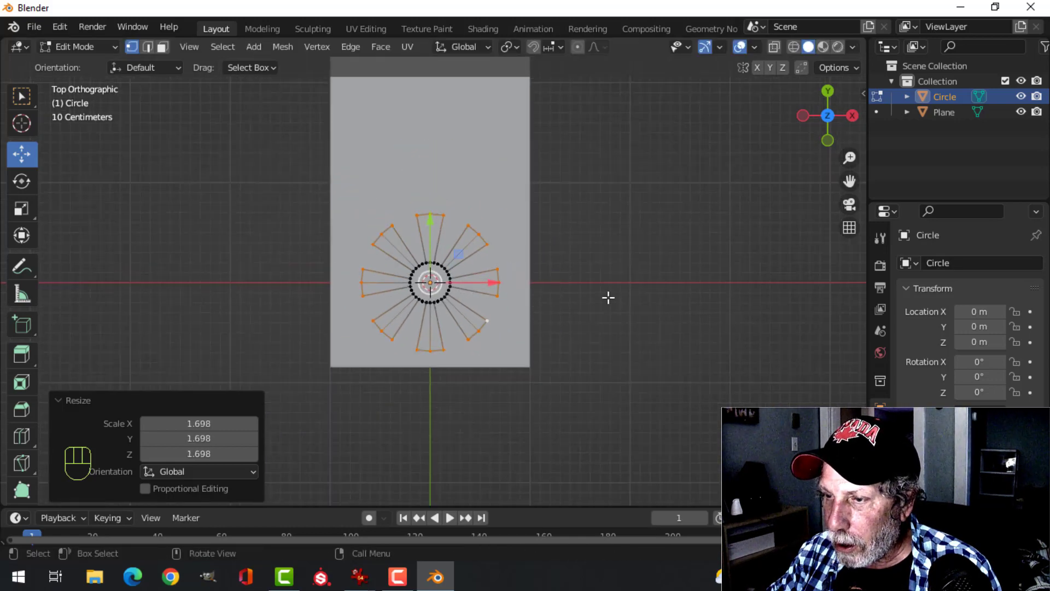
pyautogui.scroll(-1, 608, 298)
pyautogui.press('s')
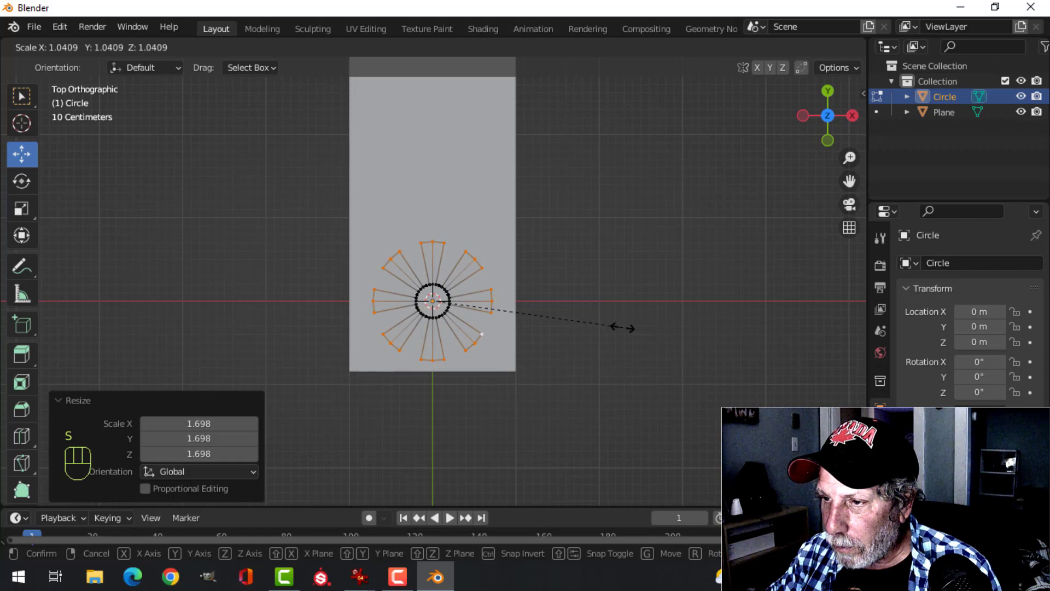
pyautogui.click(622, 327)
pyautogui.scroll(5, 549, 276)
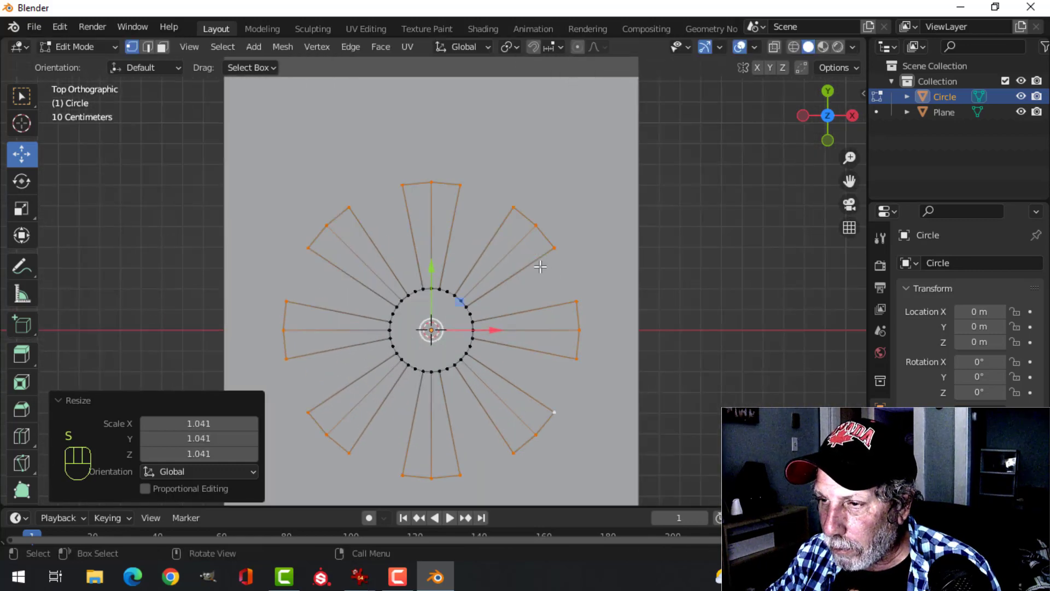
# Step: Set the transform pivot to Individual Origins and scale the spoke ends to about 0.29 to give the spokes parallel sides
pyautogui.scroll(-1, 541, 266)
pyautogui.click(512, 47)
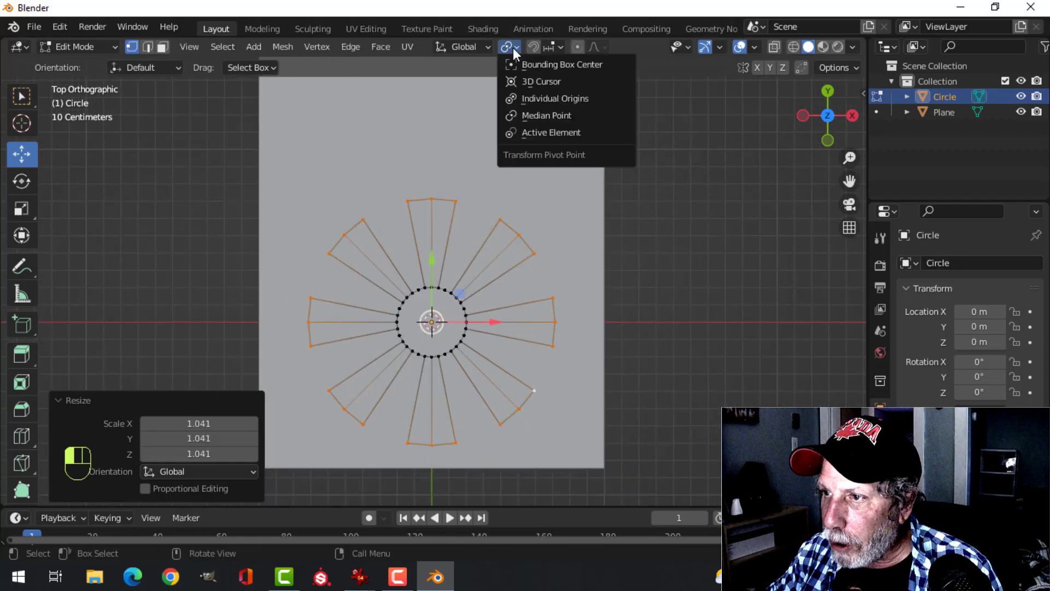
pyautogui.click(544, 101)
pyautogui.press('s')
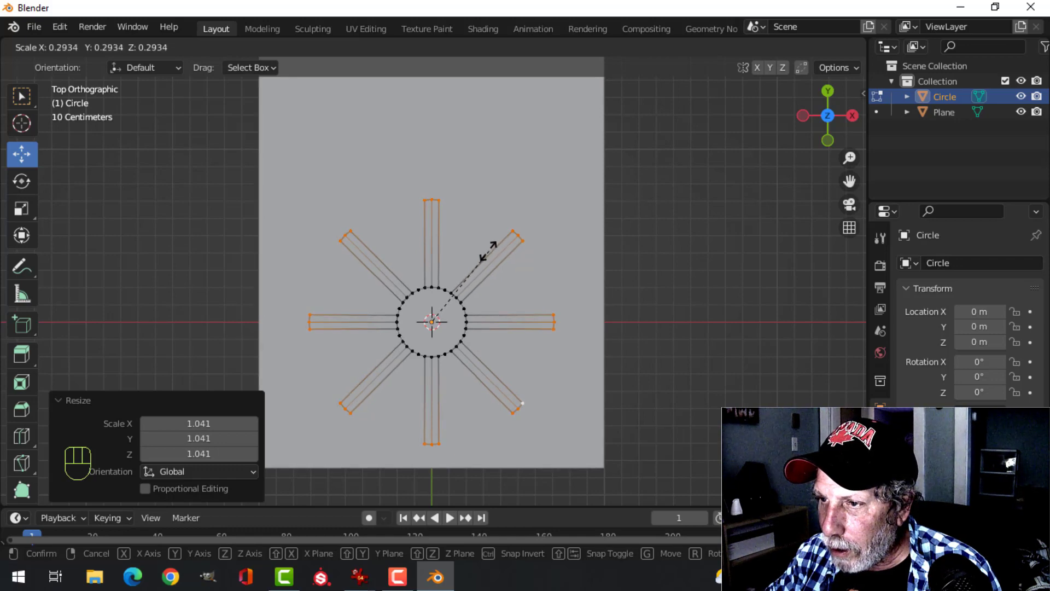
pyautogui.click(484, 252)
# Step: Select only the end vertices of the positive Y spoke and move them about 2.0 m along Y up the slab
pyautogui.hotkey('alt', 'a')
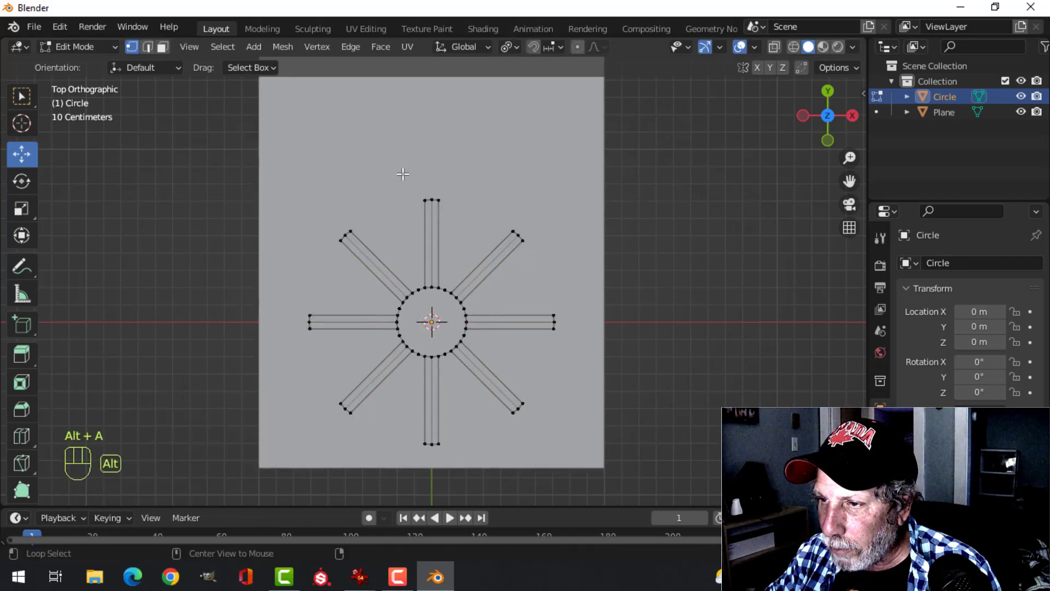
pyautogui.moveTo(398, 171); pyautogui.dragTo(473, 217)
pyautogui.scroll(-4, 473, 217)
pyautogui.keyDown('shift'); pyautogui.moveTo(474, 217); pyautogui.dragTo(482, 291, button='middle'); pyautogui.keyUp('shift')
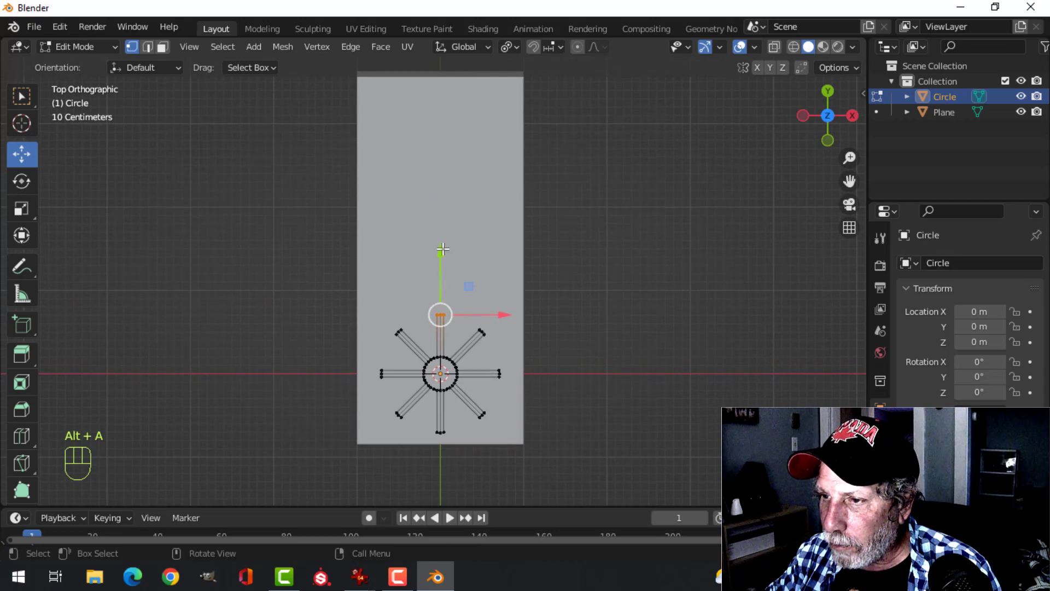
pyautogui.press('g')
pyautogui.click(432, 76)
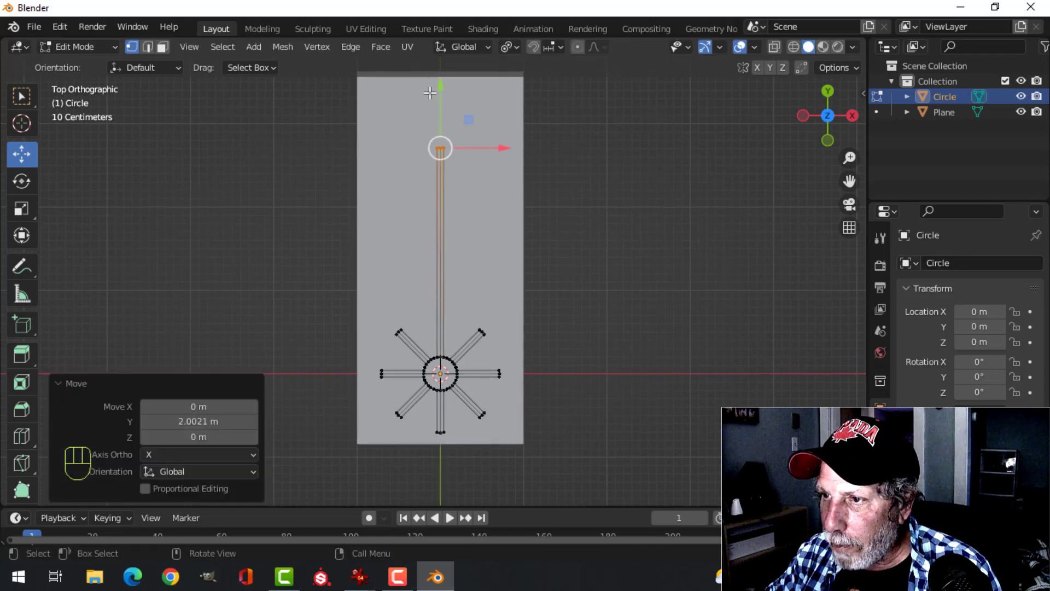
# Step: Switch the transform orientation to Normal and move the upper-right diagonal spoke's end outward about 0.51 m along its length
pyautogui.scroll(2, 484, 229)
pyautogui.keyDown('shift'); pyautogui.moveTo(494, 253); pyautogui.dragTo(461, 172, button='middle'); pyautogui.keyUp('shift')
pyautogui.hotkey('alt', 'a')
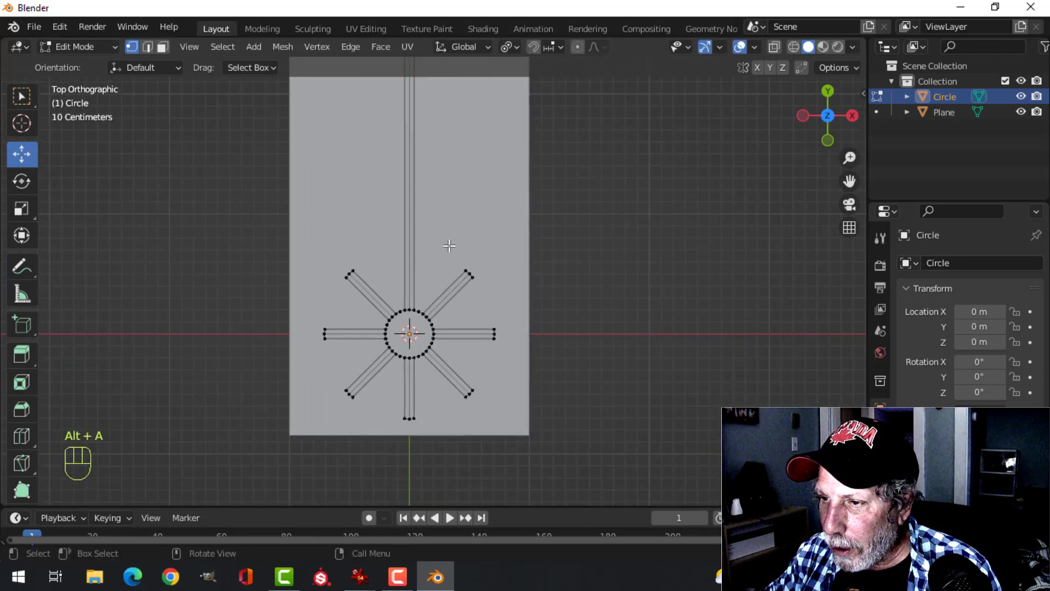
pyautogui.moveTo(449, 245); pyautogui.dragTo(490, 290)
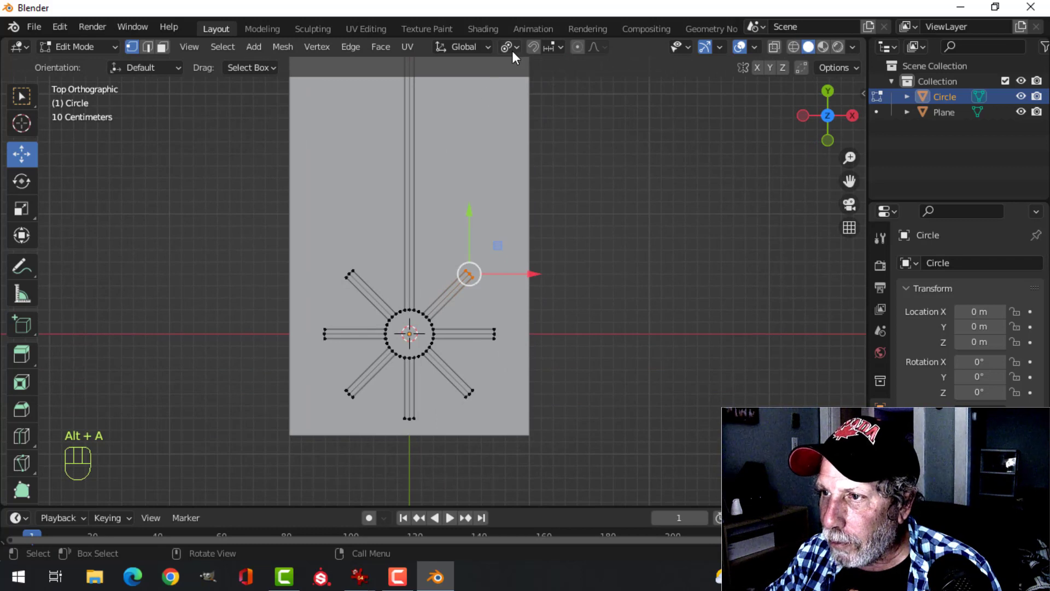
pyautogui.click(455, 47)
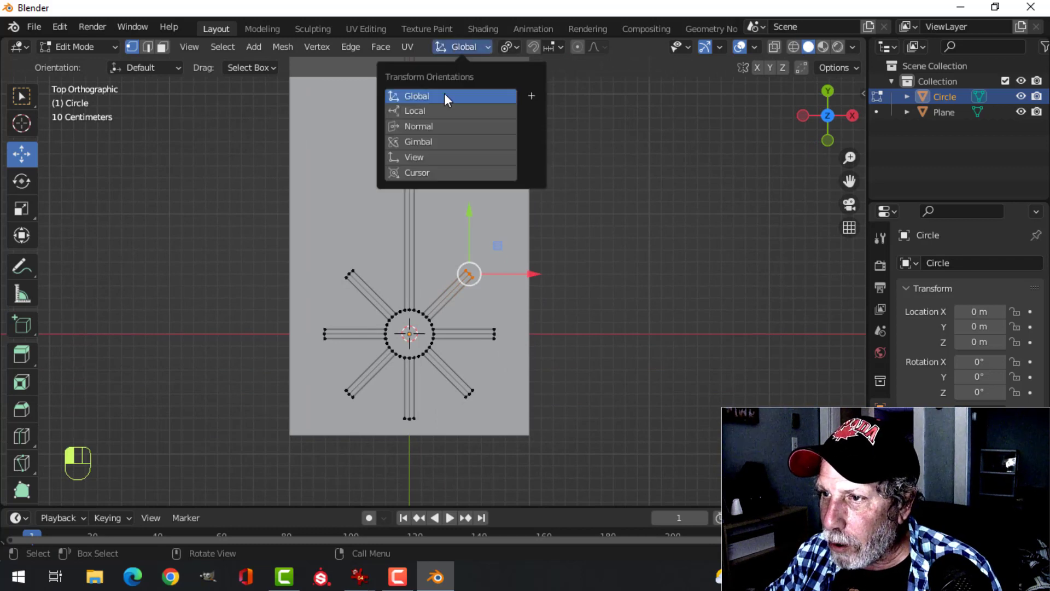
pyautogui.click(439, 127)
pyautogui.moveTo(517, 235); pyautogui.dragTo(464, 264)
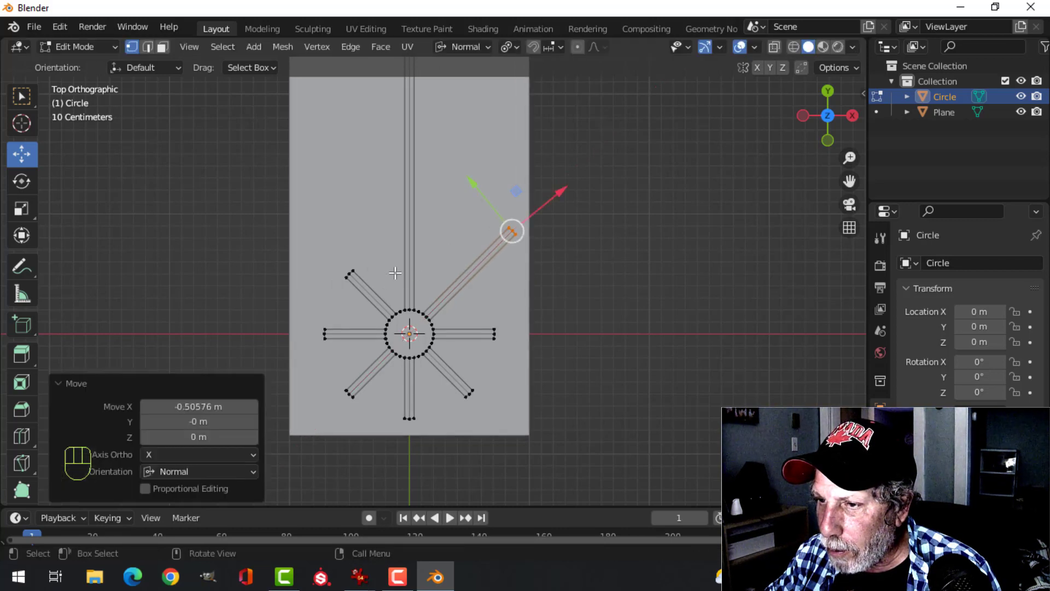
# Step: Select the upper-left diagonal spoke's end vertices and move them outward about 0.36 m along the spoke
pyautogui.hotkey('alt', 'a')
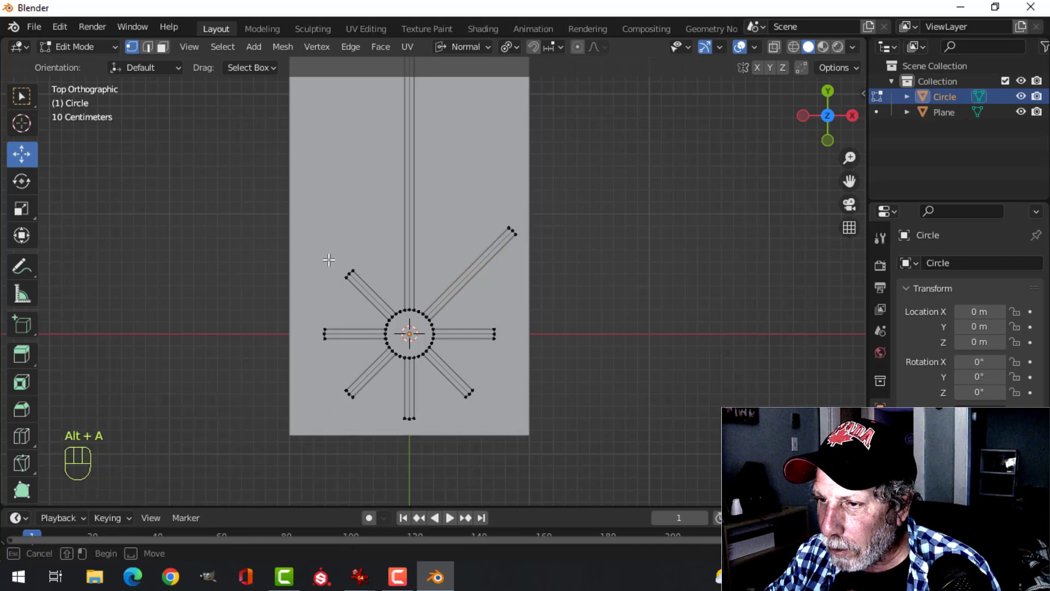
pyautogui.moveTo(369, 304); pyautogui.dragTo(369, 304)
pyautogui.moveTo(314, 227); pyautogui.dragTo(343, 255)
pyautogui.scroll(1, 499, 293)
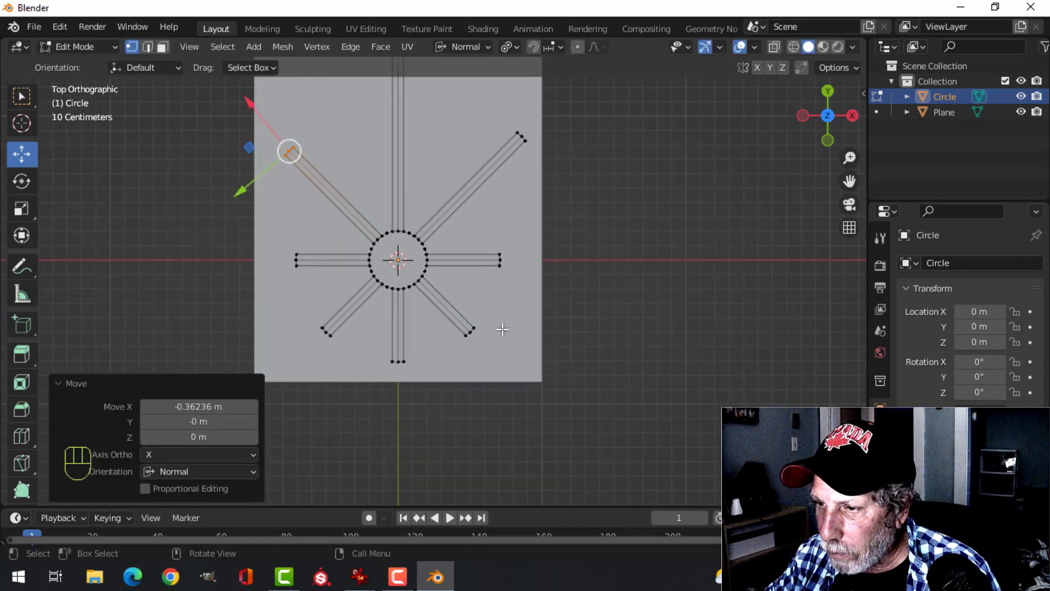
# Step: Extend both lower diagonal spokes toward the slab's corners, moving each end outward roughly 0.26 m along its Normal axis, and clear the selection
pyautogui.hotkey('alt', 'a')
pyautogui.moveTo(460, 320); pyautogui.dragTo(527, 377)
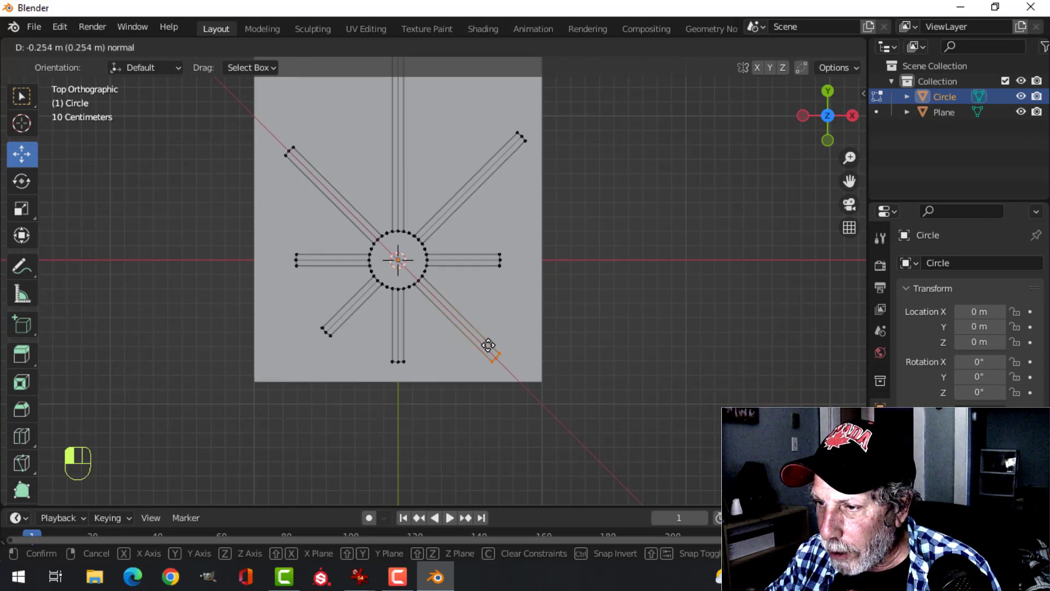
pyautogui.moveTo(485, 343); pyautogui.dragTo(485, 343)
pyautogui.moveTo(302, 315); pyautogui.dragTo(284, 362)
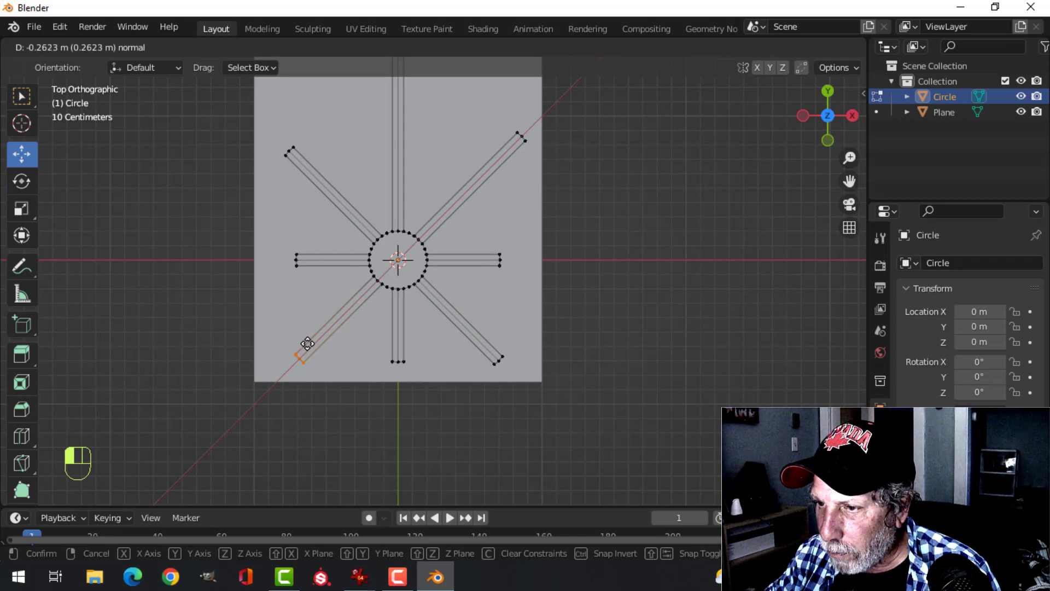
pyautogui.moveTo(307, 344); pyautogui.dragTo(300, 353)
pyautogui.scroll(-2, 607, 342)
pyautogui.hotkey('alt', 'a')
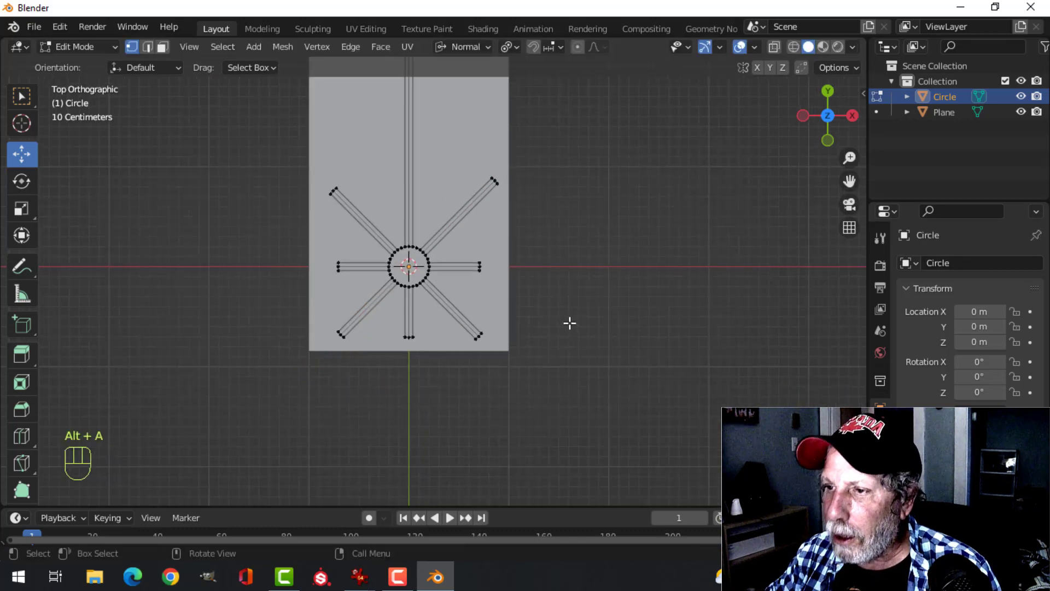
# Step: Select the centre edge of each of the eight spokes and delete their vertices, leaving only the outer side lines
pyautogui.scroll(-1, 564, 311)
pyautogui.keyDown('shift'); pyautogui.moveTo(558, 304); pyautogui.dragTo(553, 382, button='middle'); pyautogui.keyUp('shift')
pyautogui.scroll(2, 540, 303)
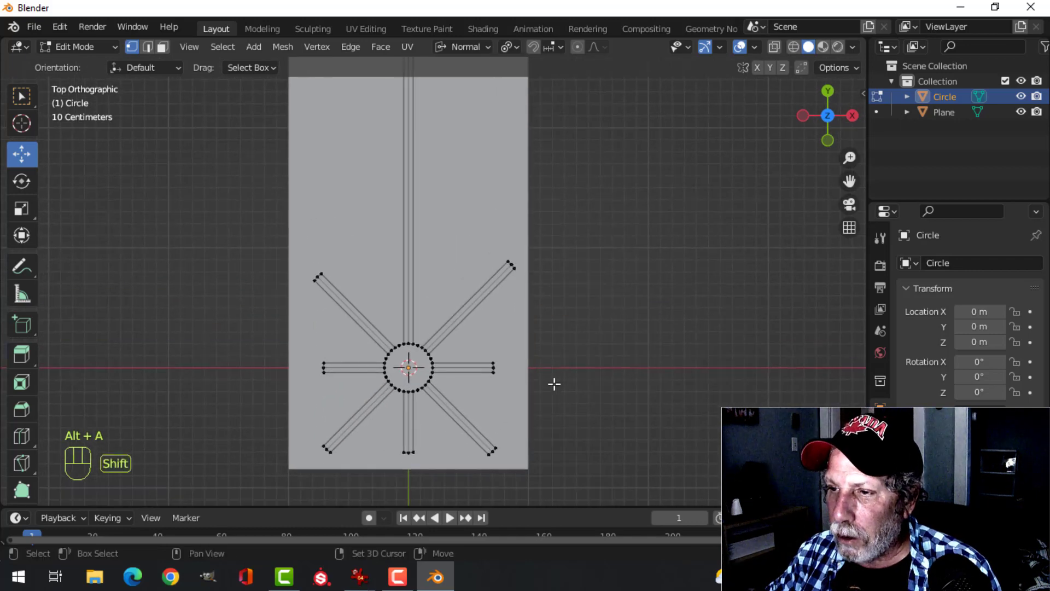
pyautogui.scroll(1, 576, 366)
pyautogui.press('2')
pyautogui.click(403, 187)
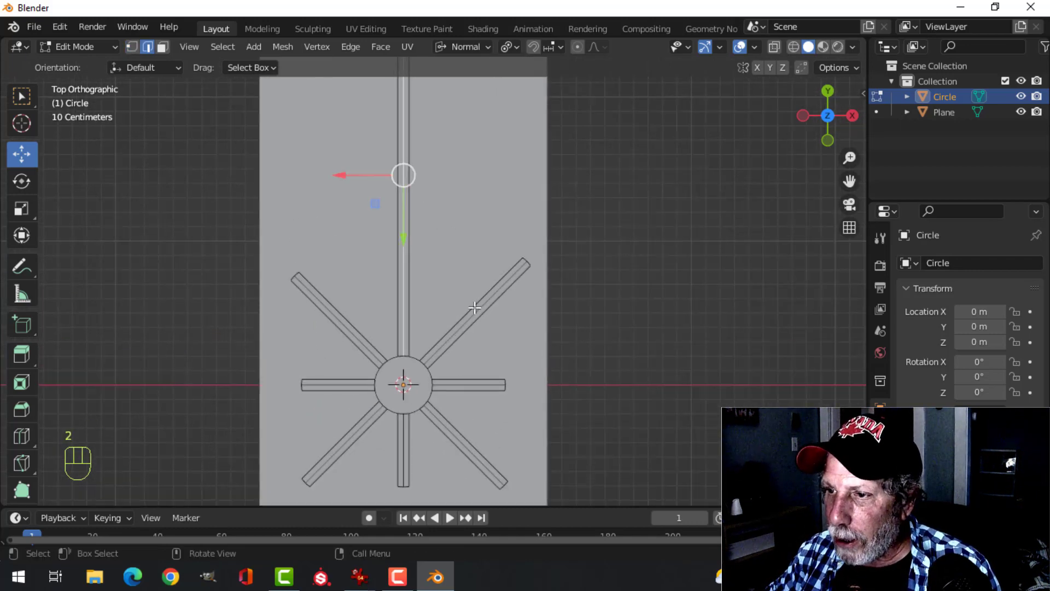
pyautogui.keyDown('shift'); pyautogui.click(475, 307); pyautogui.keyUp('shift')
pyautogui.keyDown('shift'); pyautogui.click(465, 384); pyautogui.keyUp('shift')
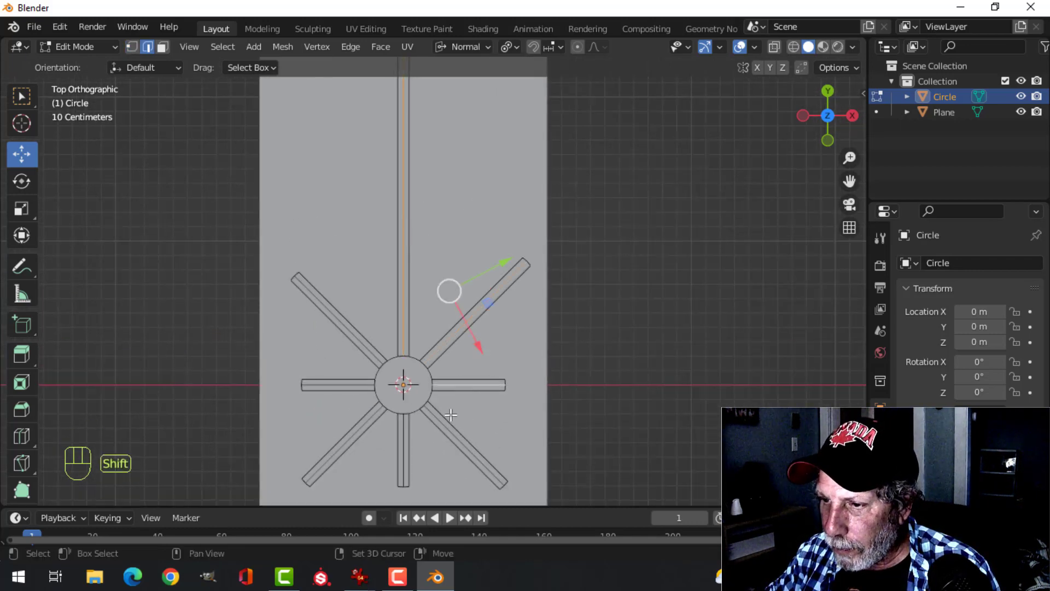
pyautogui.keyDown('shift'); pyautogui.click(404, 444); pyautogui.keyUp('shift')
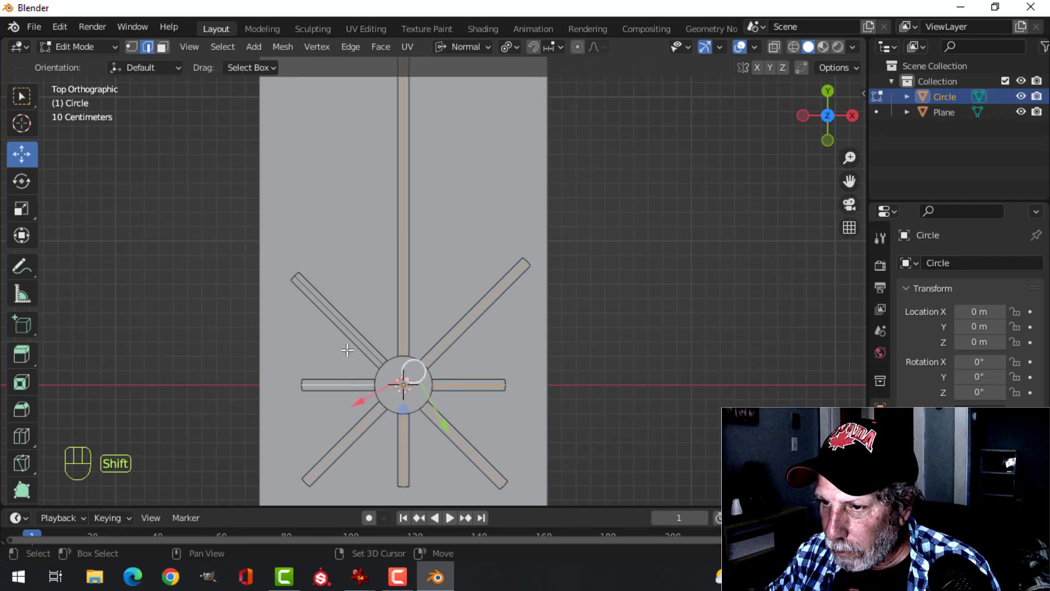
pyautogui.keyDown('shift'); pyautogui.click(346, 329); pyautogui.keyUp('shift')
pyautogui.press('x')
pyautogui.click(376, 331)
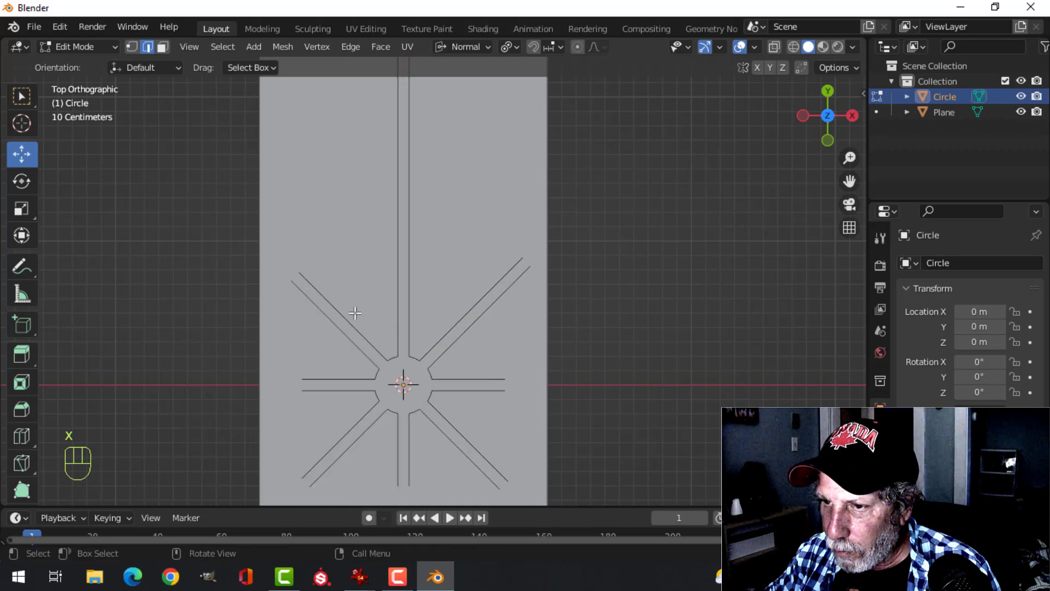
# Step: Close the open outer end of each of the eight spokes with an edge between its two end vertices, and clear the selection
pyautogui.press('1')
pyautogui.moveTo(274, 243); pyautogui.dragTo(336, 300)
pyautogui.press('f')
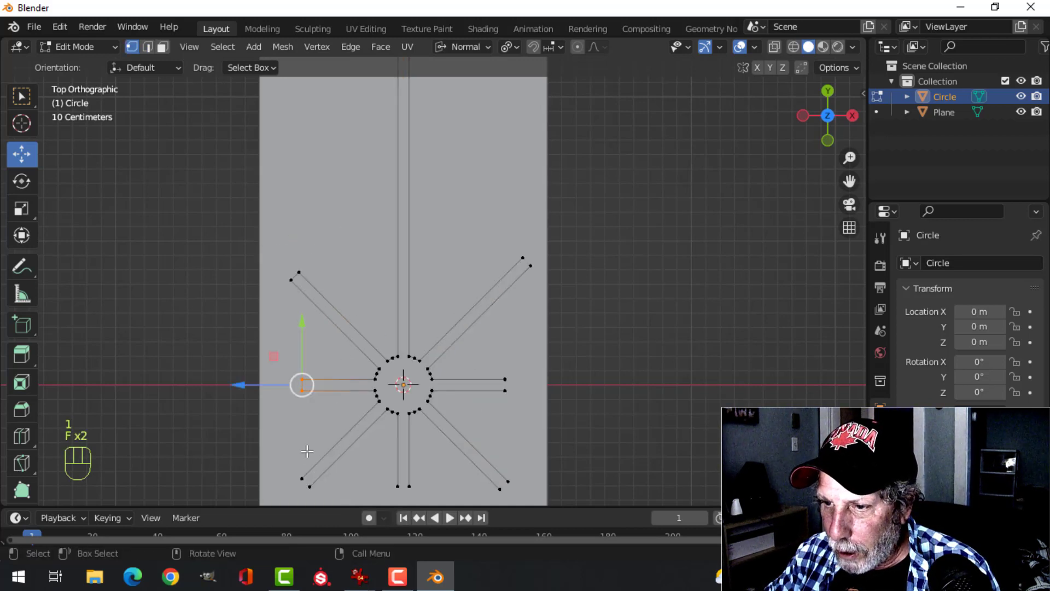
pyautogui.press('f')
pyautogui.press('f')
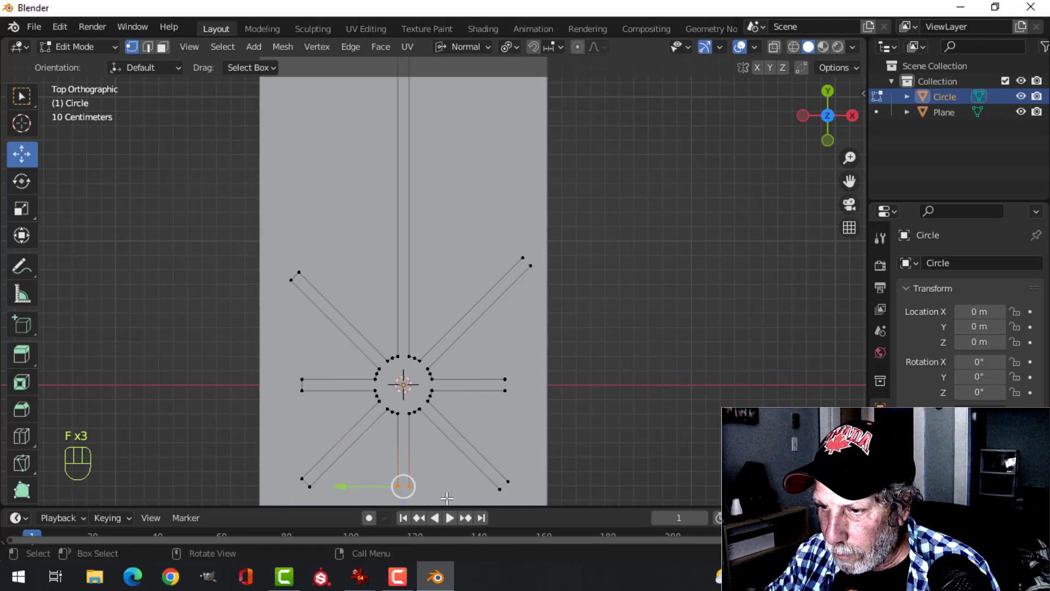
pyautogui.press('f')
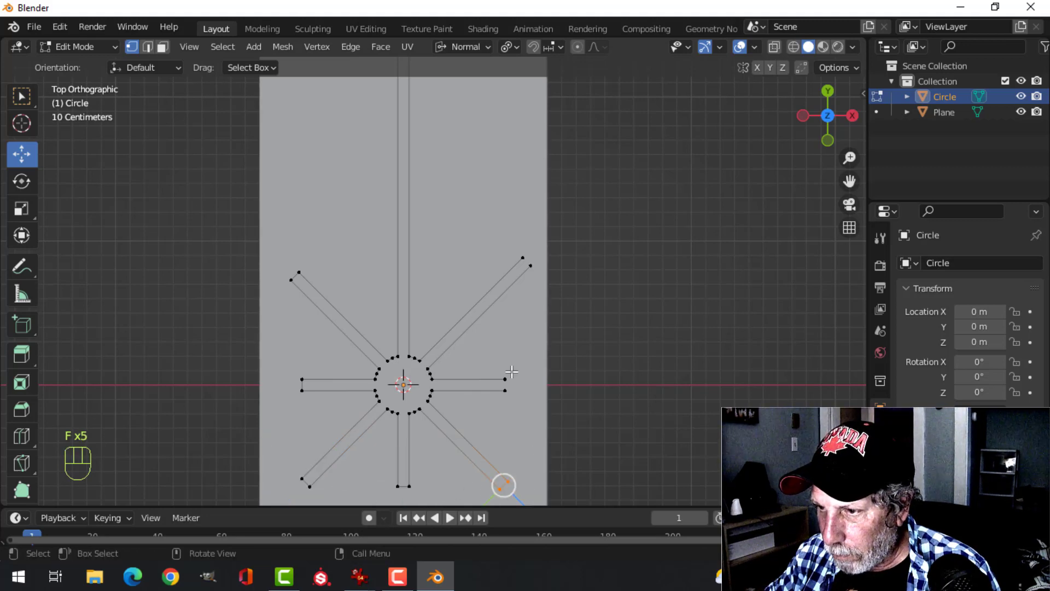
pyautogui.press('f')
pyautogui.press('f')
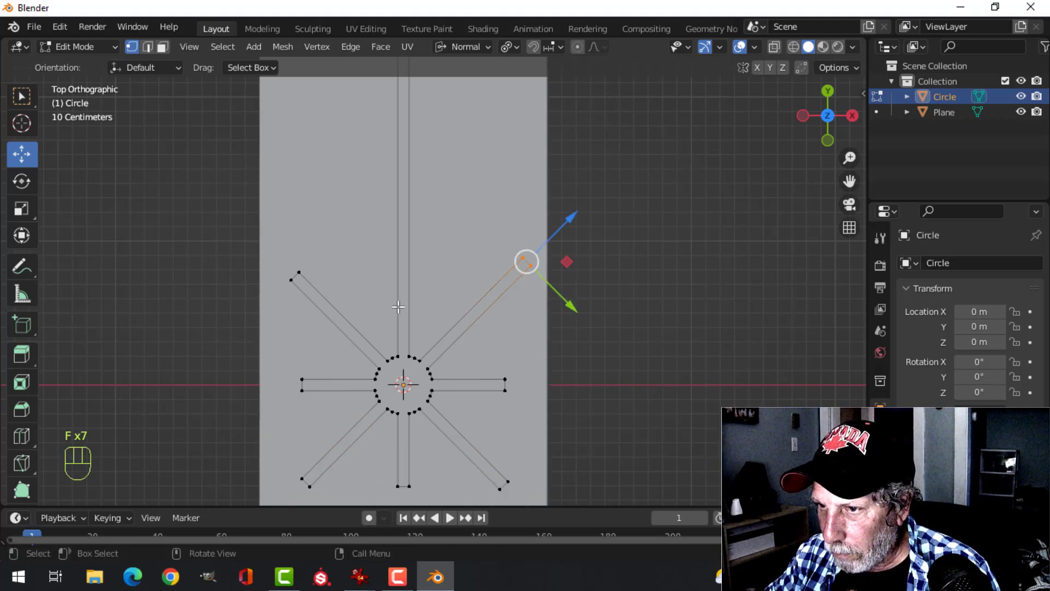
pyautogui.keyDown('shift'); pyautogui.moveTo(465, 204); pyautogui.dragTo(490, 363, button='middle'); pyautogui.keyUp('shift')
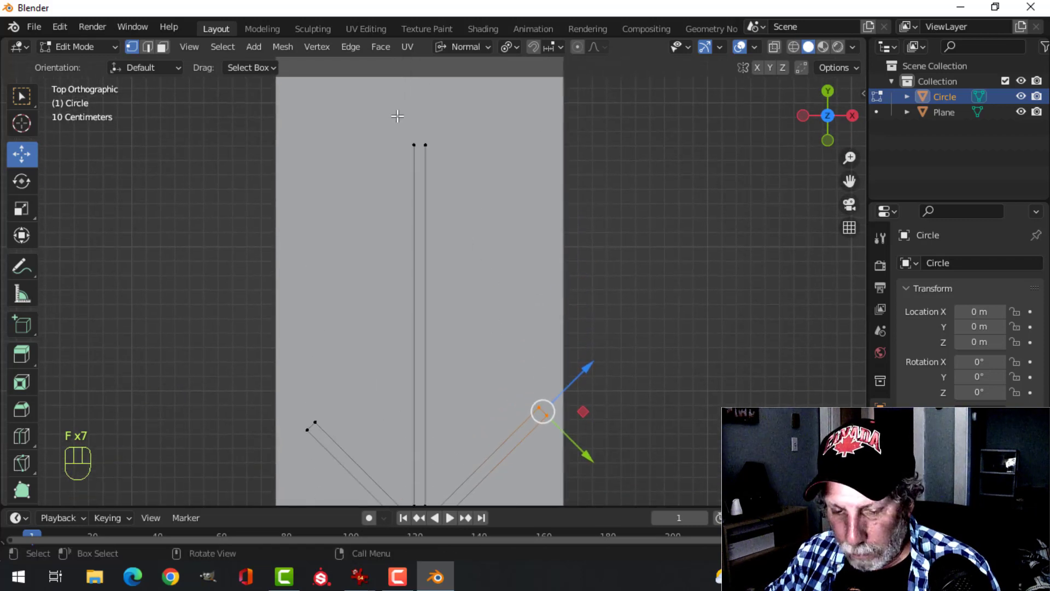
pyautogui.moveTo(387, 117); pyautogui.dragTo(466, 182)
pyautogui.hotkey('alt', 'a')
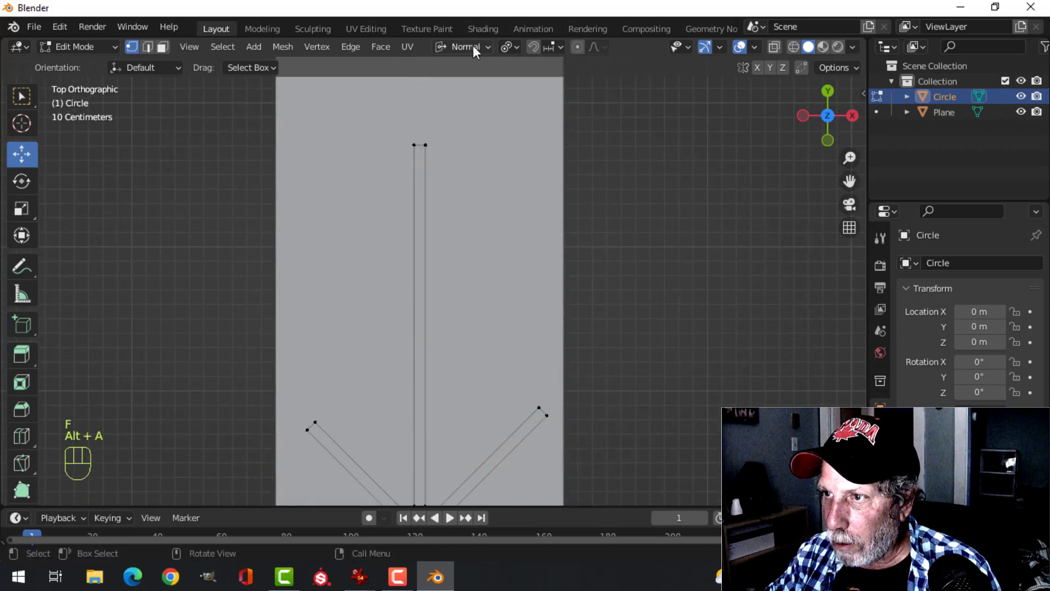
# Step: Set the transform orientation back to Global
pyautogui.click(509, 47)
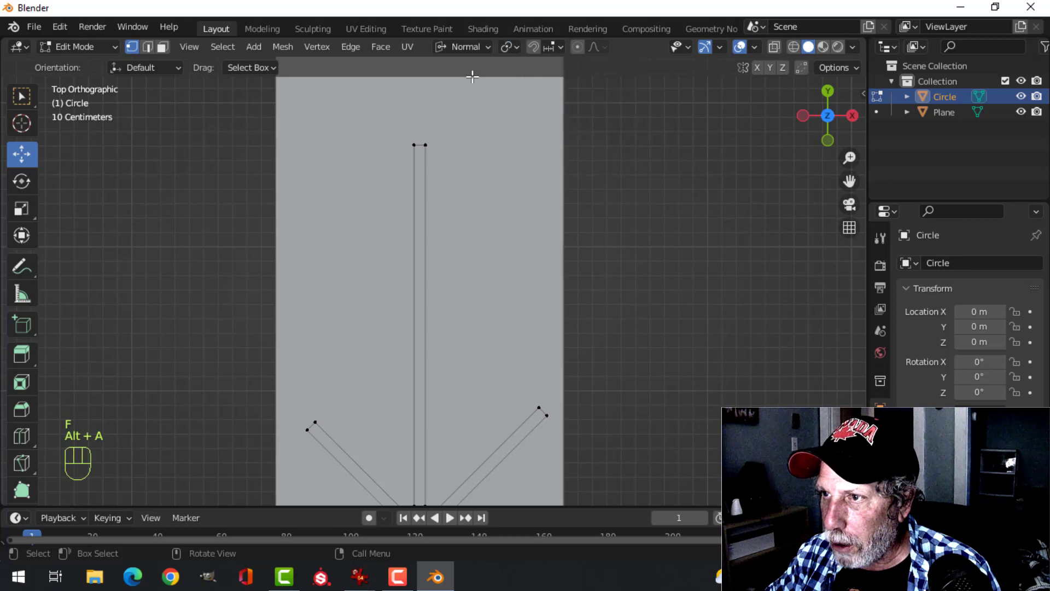
pyautogui.click(472, 47)
pyautogui.click(451, 94)
pyautogui.scroll(-3, 511, 276)
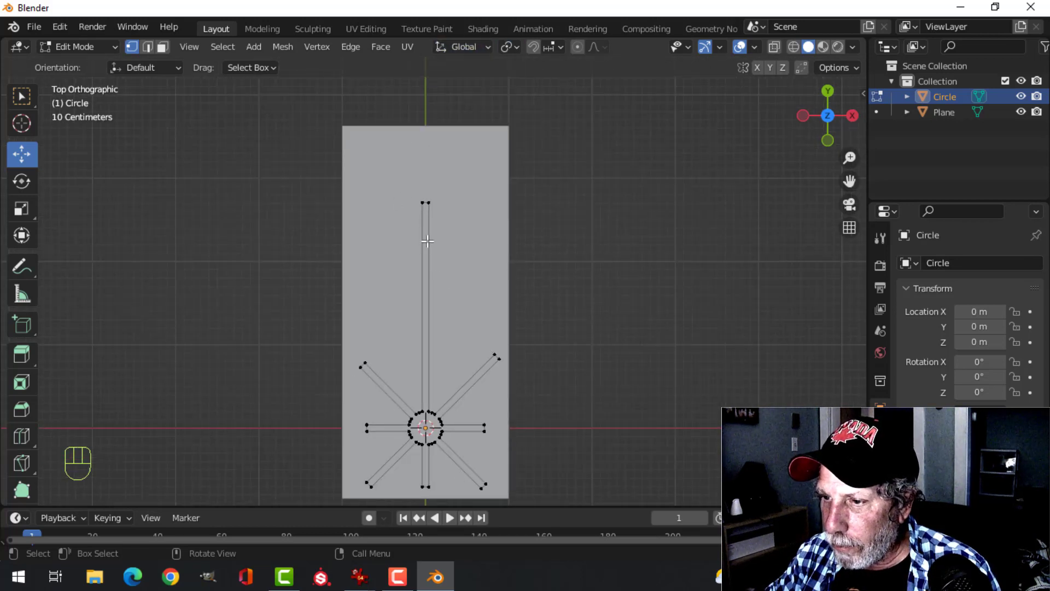
# Step: Select the whole outline and remove the central ring's vertices from the selection, keeping only the spokes' outer ends selected
pyautogui.press('a')
pyautogui.keyDown('shift'); pyautogui.scroll(-3, 506, 328); pyautogui.keyUp('shift')
pyautogui.scroll(2, 492, 307)
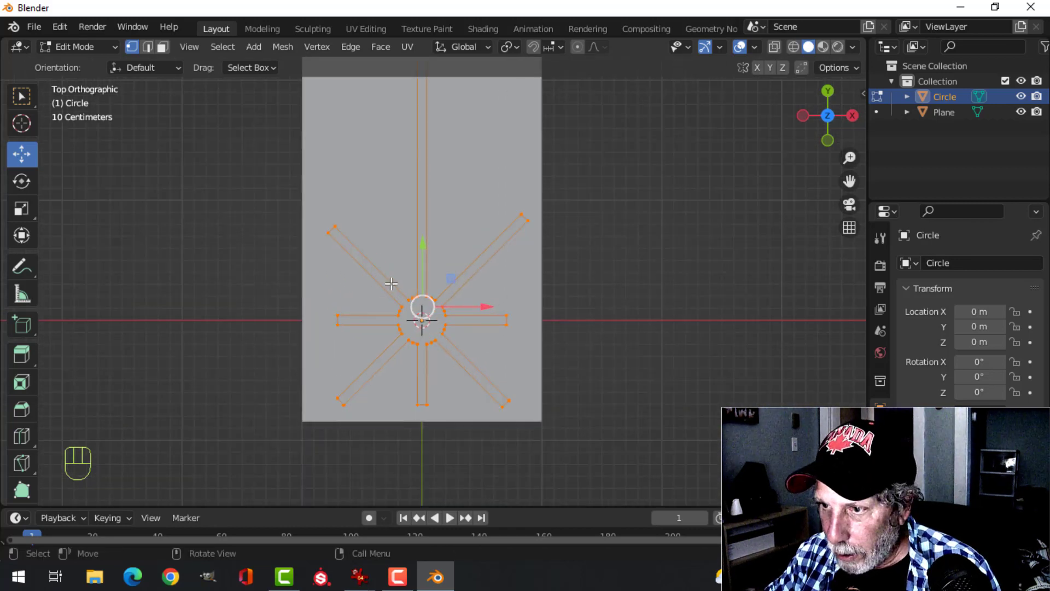
pyautogui.keyDown('ctrl'); pyautogui.moveTo(391, 283); pyautogui.dragTo(398, 295); pyautogui.keyUp('ctrl')
pyautogui.keyDown('ctrl'); pyautogui.moveTo(457, 356); pyautogui.dragTo(462, 354); pyautogui.keyUp('ctrl')
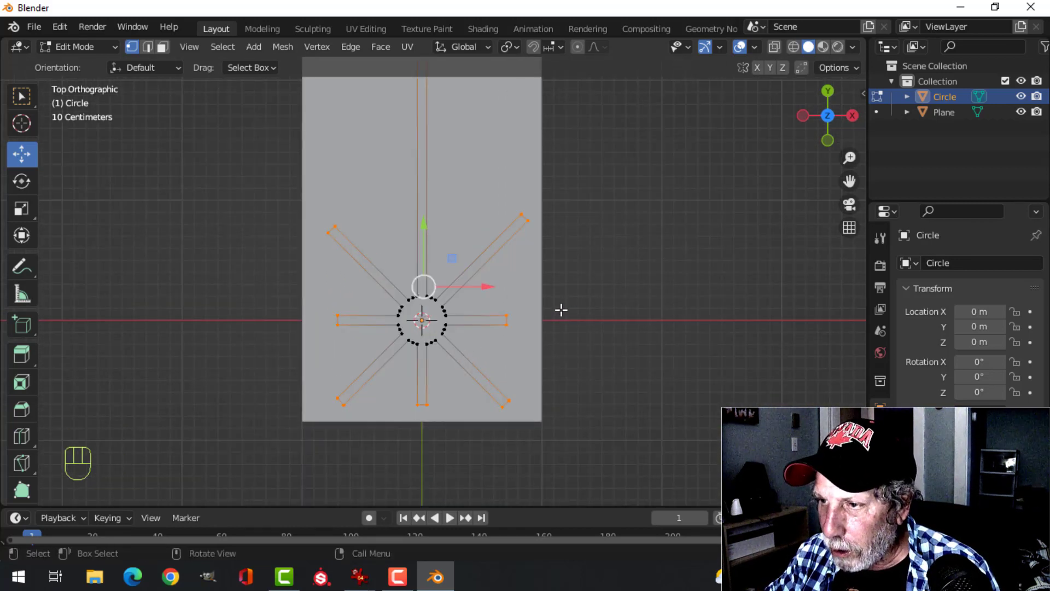
# Step: Vertex-bevel the selected outer corners of all eight spokes with 2 segments and a width of about 0.028 m
pyautogui.scroll(3, 555, 307)
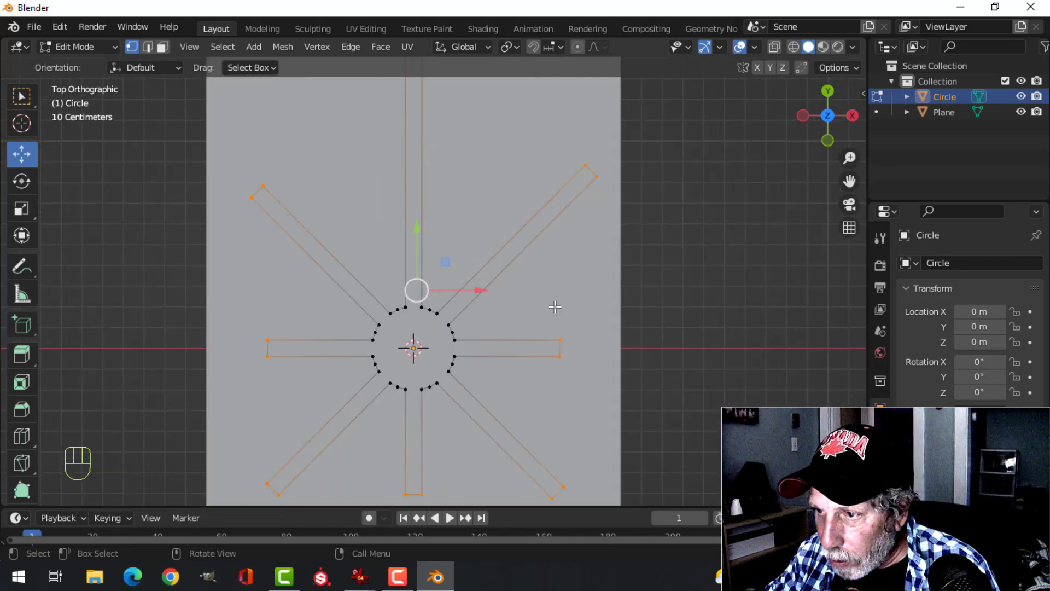
pyautogui.scroll(-3, 558, 301)
pyautogui.keyDown('shift'); pyautogui.moveTo(572, 281); pyautogui.dragTo(489, 392, button='middle'); pyautogui.keyUp('shift')
pyautogui.scroll(3, 445, 284)
pyautogui.scroll(1, 510, 286)
pyautogui.scroll(2, 487, 377)
pyautogui.keyDown('shift'); pyautogui.moveTo(488, 347); pyautogui.dragTo(517, 330, button='middle'); pyautogui.keyUp('shift')
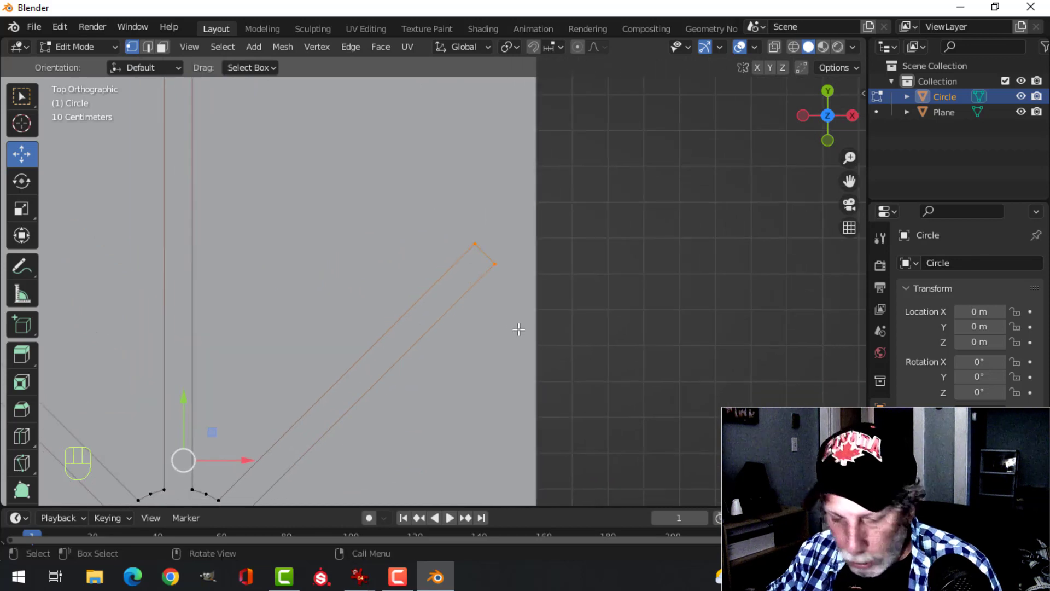
pyautogui.hotkey('shift', 'ctrl', 'b')
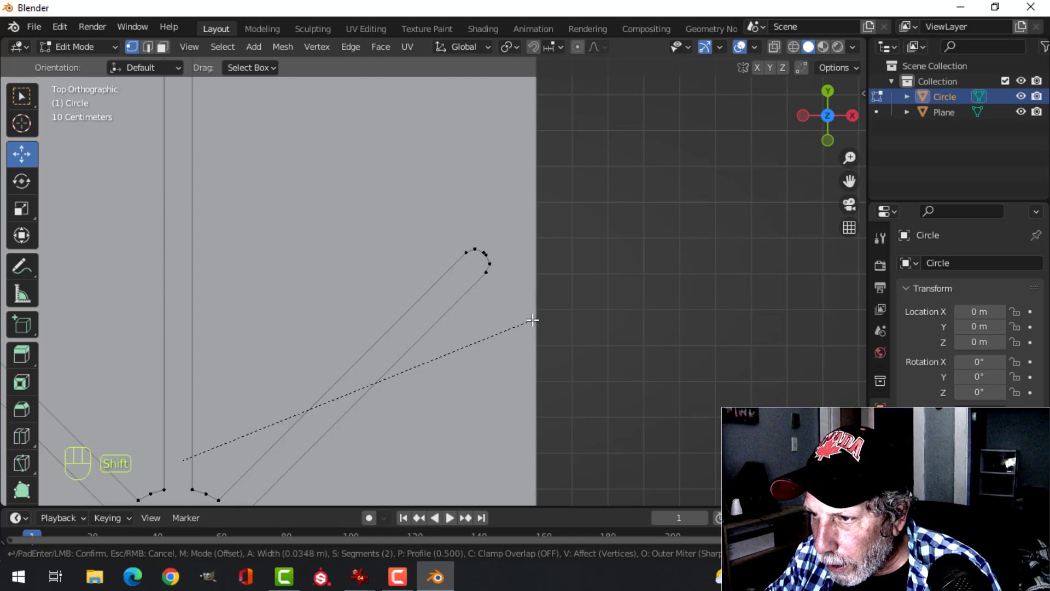
pyautogui.click(508, 321)
pyautogui.scroll(-2, 528, 301)
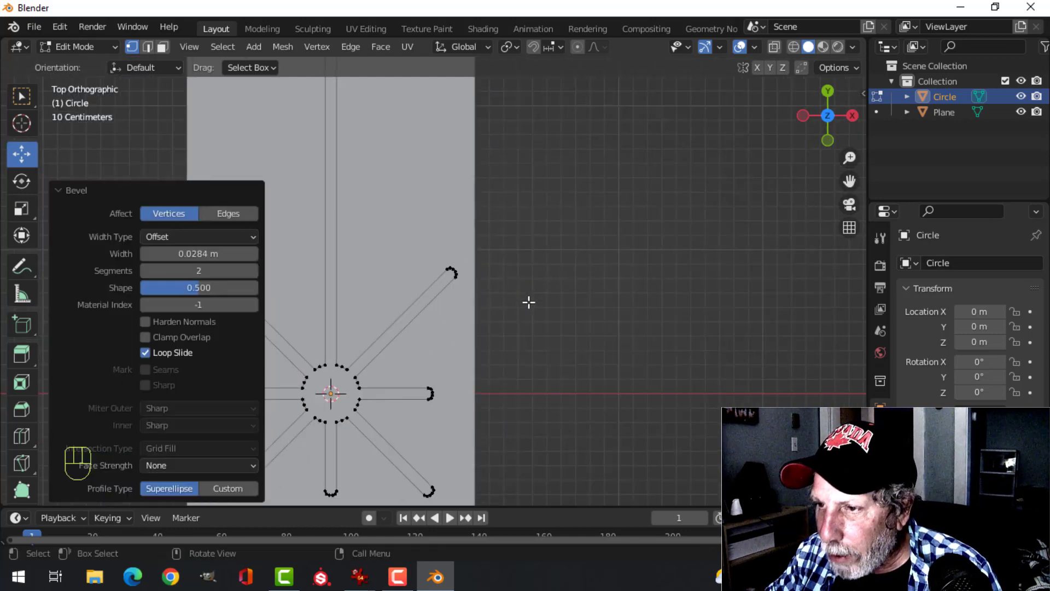
pyautogui.scroll(-2, 528, 301)
pyautogui.keyDown('shift'); pyautogui.moveTo(419, 212); pyautogui.dragTo(438, 253, button='middle'); pyautogui.keyUp('shift')
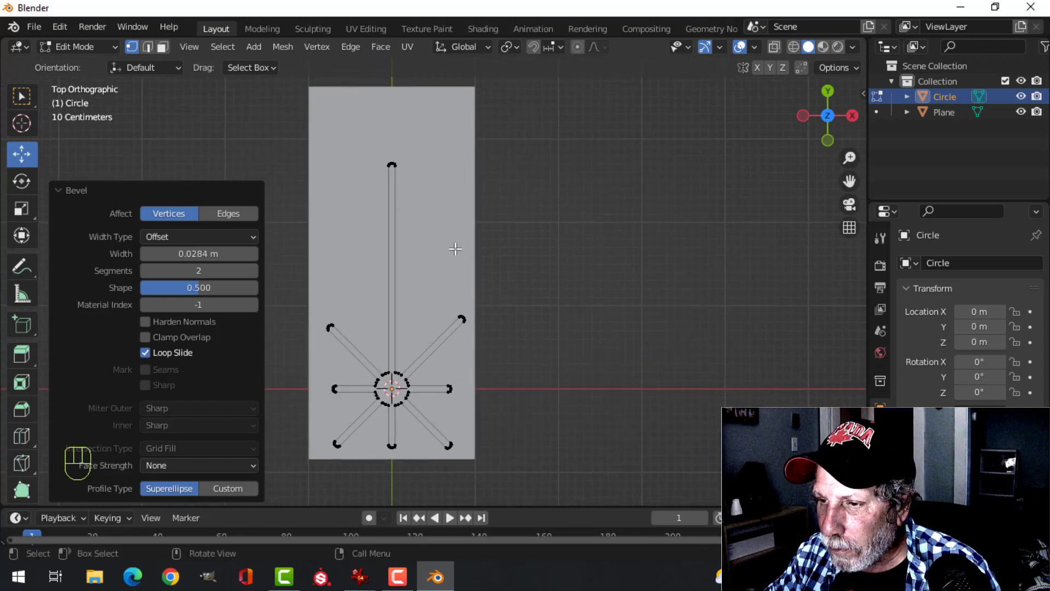
# Step: Select the whole outline, fill it with a face and extrude it about 0.047 m upward above the slab
pyautogui.press('a')
pyautogui.moveTo(540, 292); pyautogui.dragTo(471, 231, button='middle')
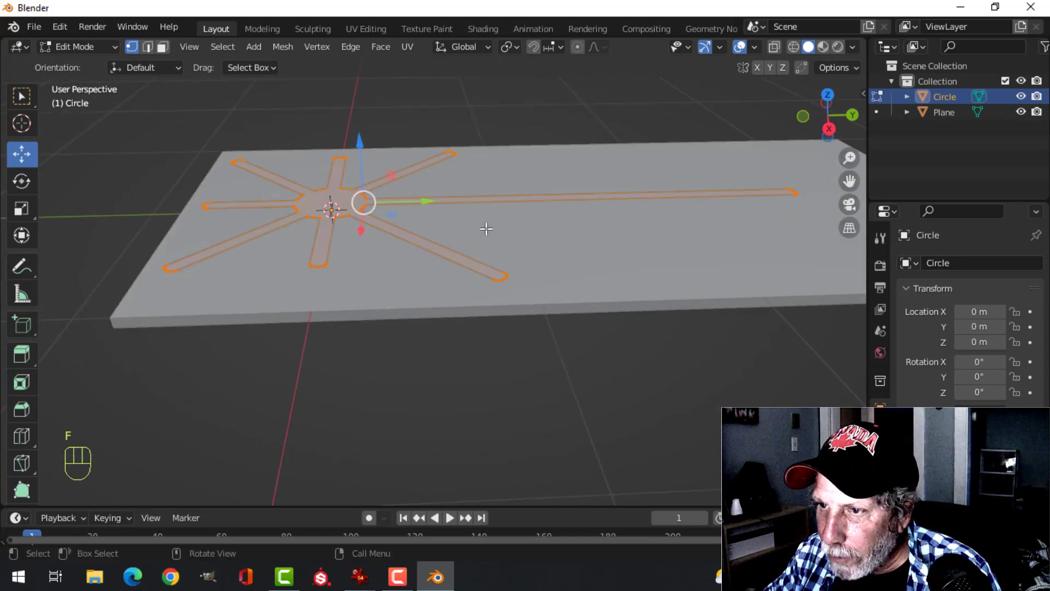
pyautogui.keyDown('shift'); pyautogui.moveTo(470, 228); pyautogui.dragTo(509, 242, button='middle'); pyautogui.keyUp('shift')
pyautogui.press('e')
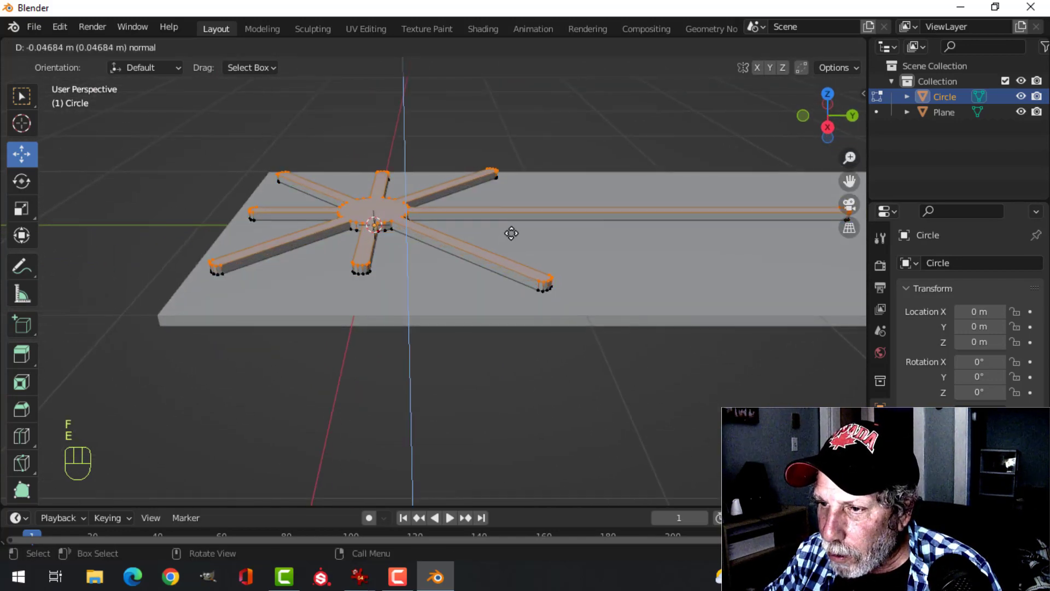
pyautogui.click(510, 233)
# Step: Recalculate the normals of the whole extruded star shape, then leave Edit Mode with nothing selected
pyautogui.press('a')
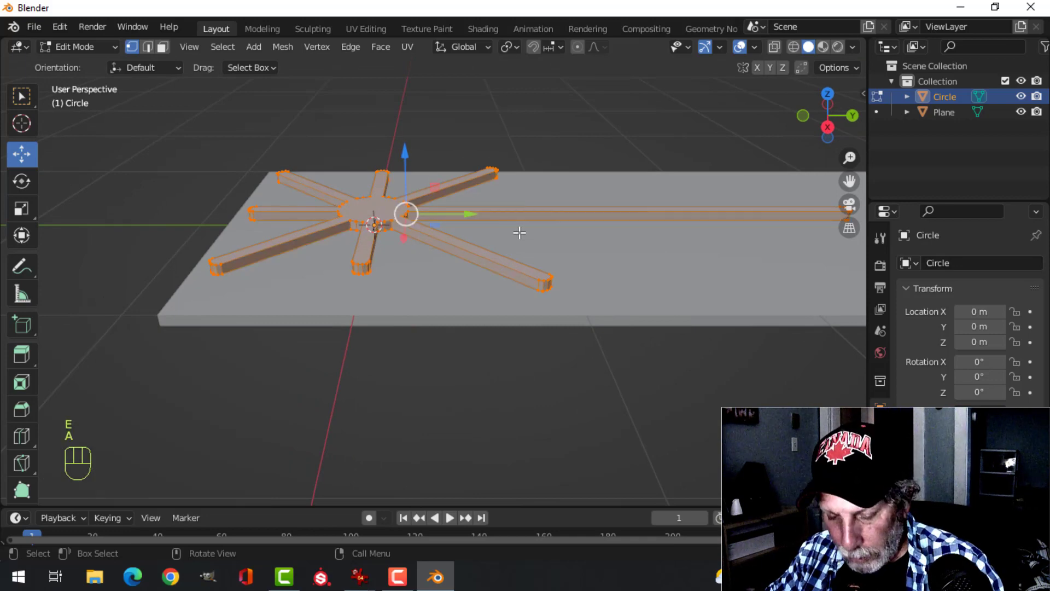
pyautogui.hotkey('alt', 'n')
pyautogui.click(519, 232)
pyautogui.press('Tab')
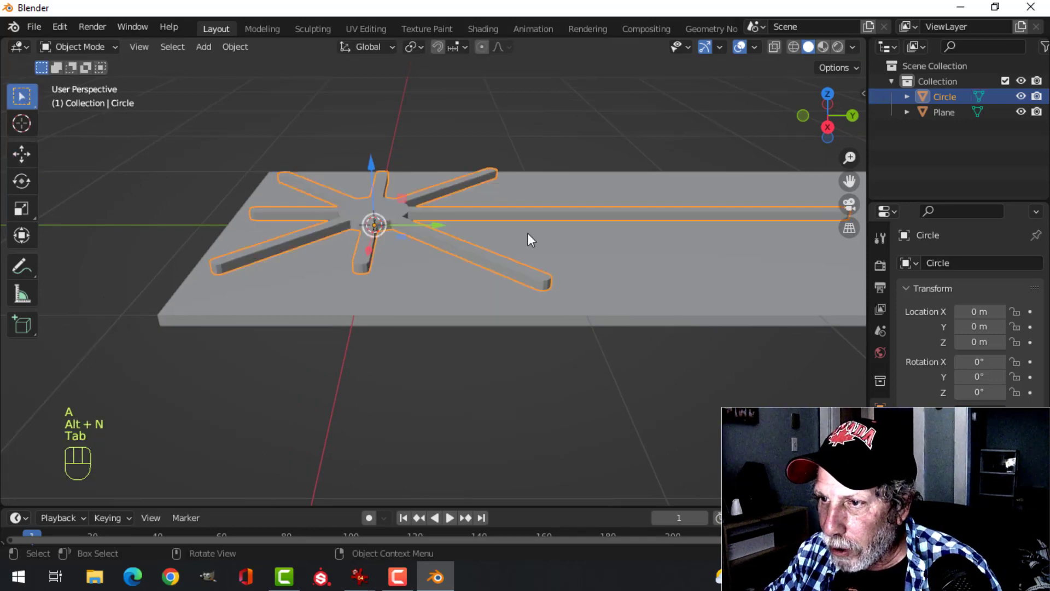
pyautogui.hotkey('alt', 'a')
# Step: Select the star-shaped cutter and lower it about 0.066 m along Z so it sinks into the tabletop slab
pyautogui.moveTo(516, 243); pyautogui.dragTo(578, 316, button='middle')
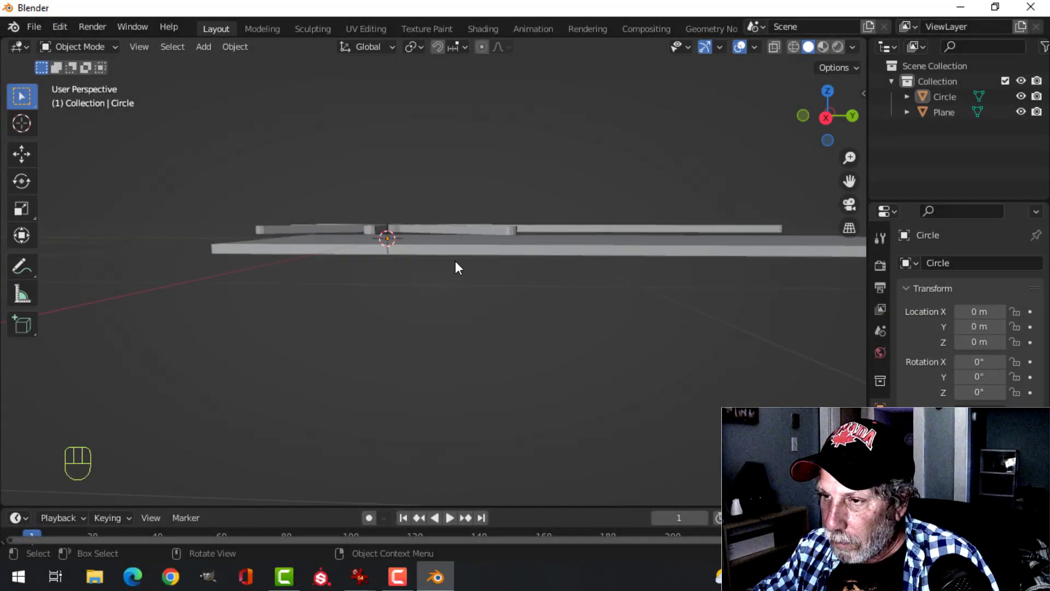
pyautogui.moveTo(457, 267); pyautogui.dragTo(462, 313, button='middle')
pyautogui.click(494, 288)
pyautogui.scroll(3, 500, 293)
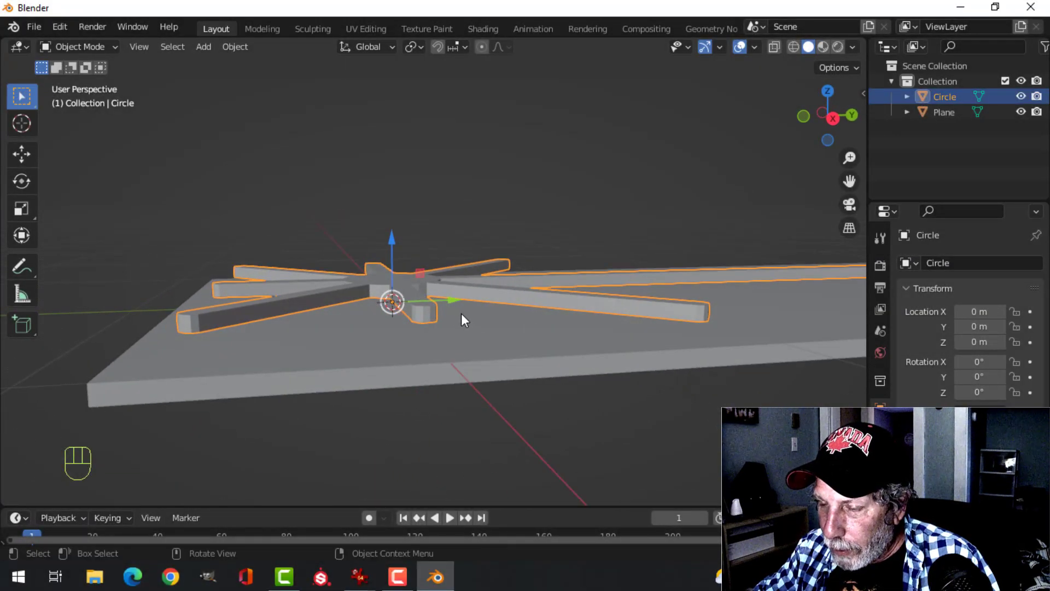
pyautogui.moveTo(396, 237); pyautogui.dragTo(402, 256)
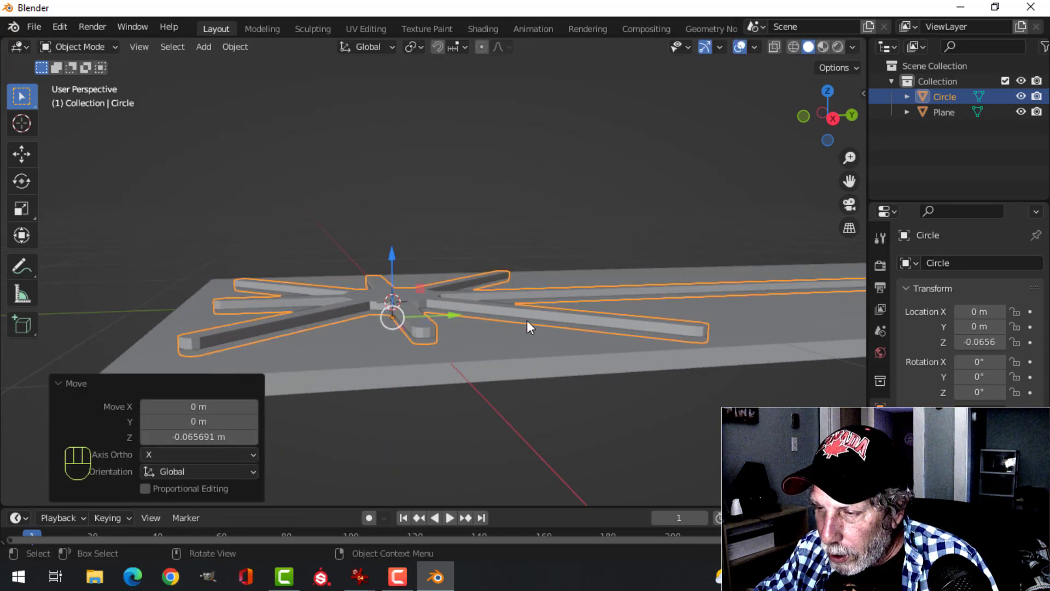
pyautogui.keyDown('shift'); pyautogui.moveTo(527, 320); pyautogui.dragTo(461, 314, button='middle'); pyautogui.keyUp('shift')
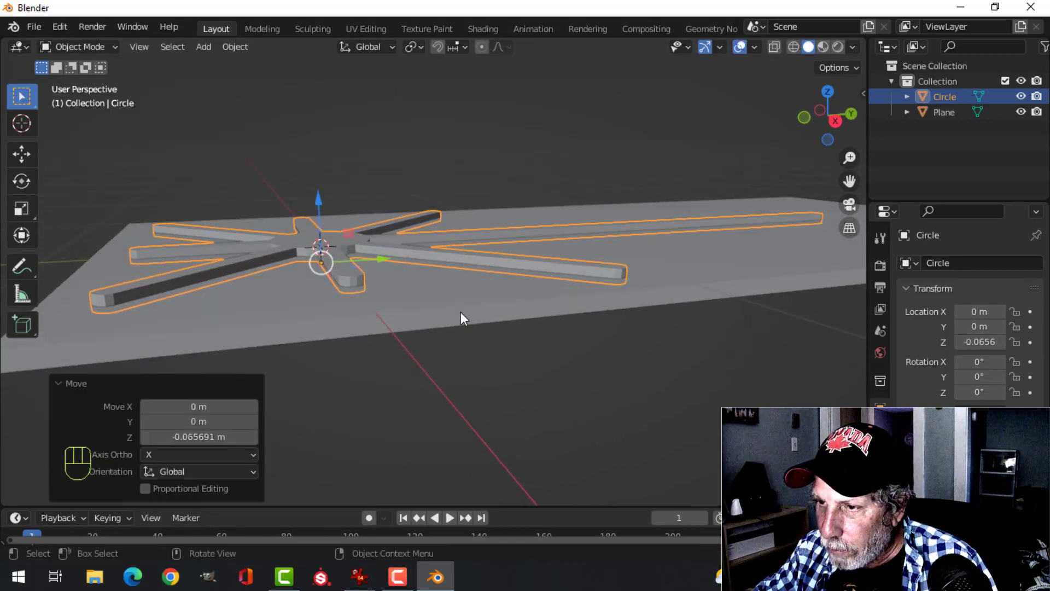
# Step: Add a Boolean modifier with the Difference operation to the tabletop slab
pyautogui.click(438, 283)
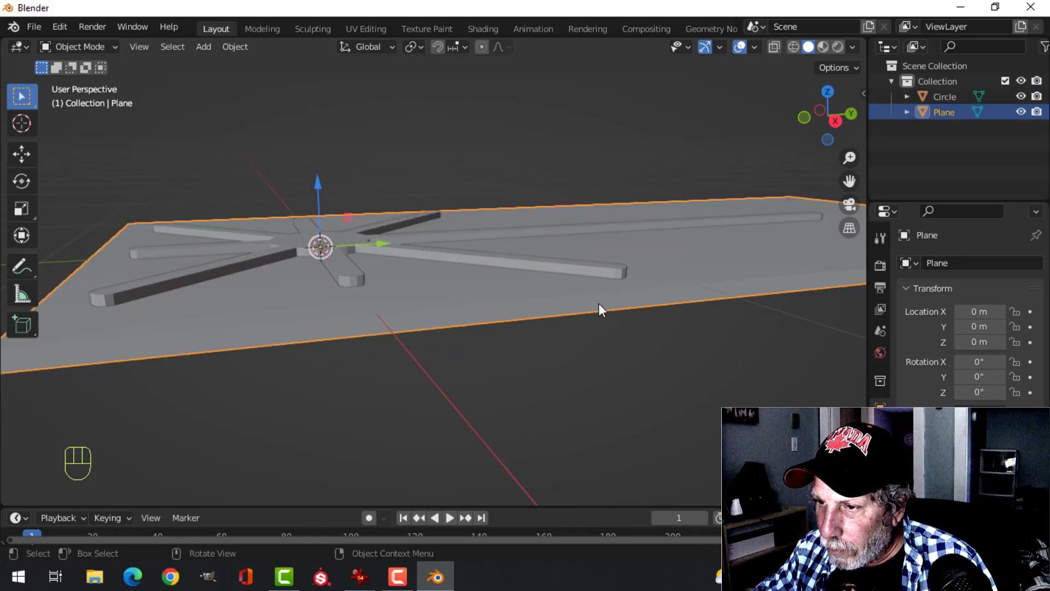
pyautogui.moveTo(600, 307); pyautogui.dragTo(732, 335, button='middle')
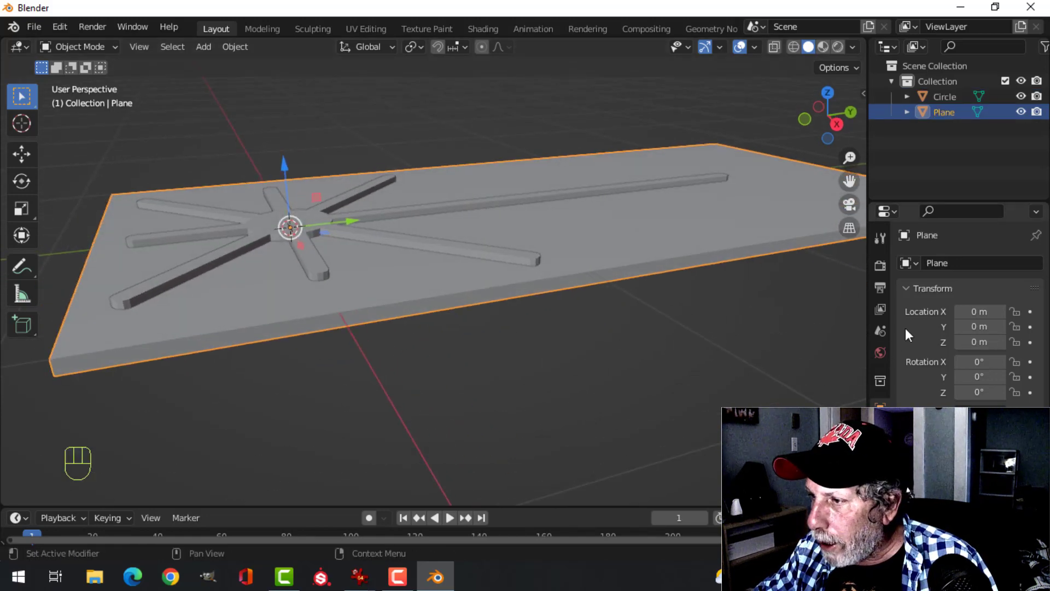
pyautogui.click(880, 430)
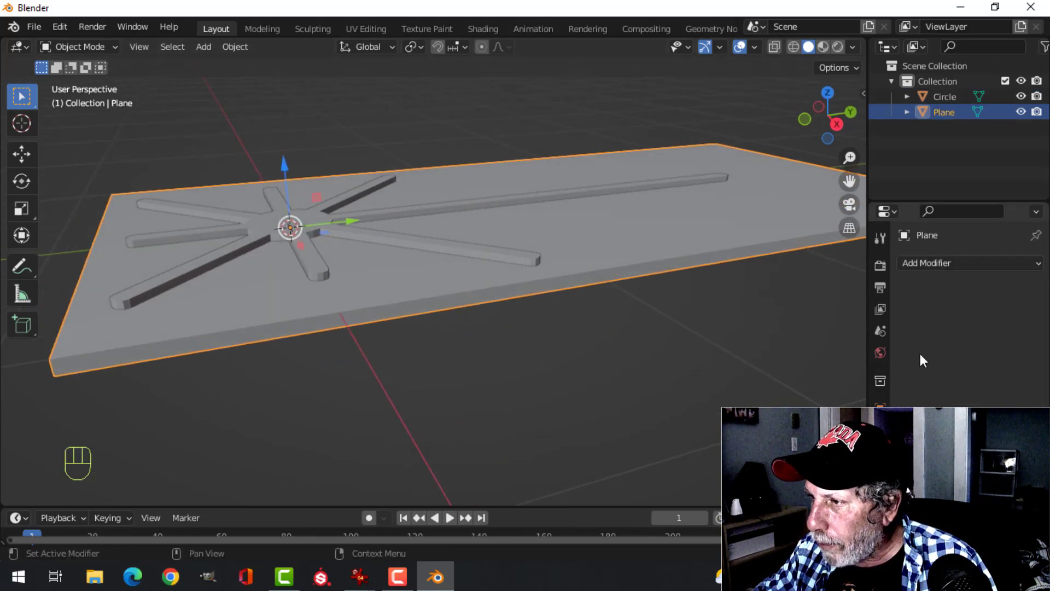
pyautogui.click(922, 265)
pyautogui.click(749, 339)
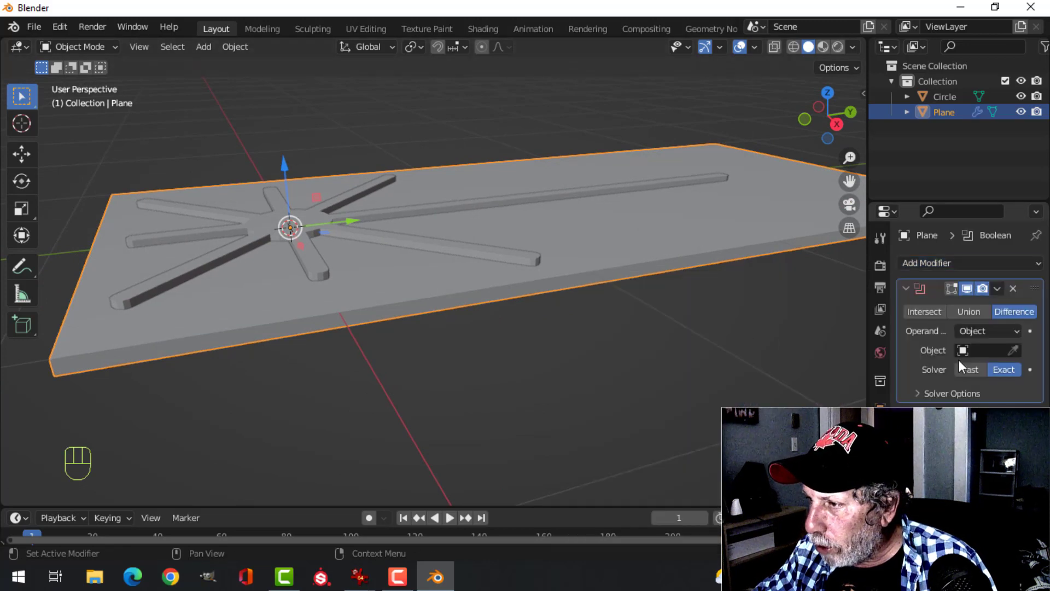
# Step: Set the star-shaped cutter as the slab's Boolean object, apply the modifier and hide the cutter
pyautogui.click(1013, 351)
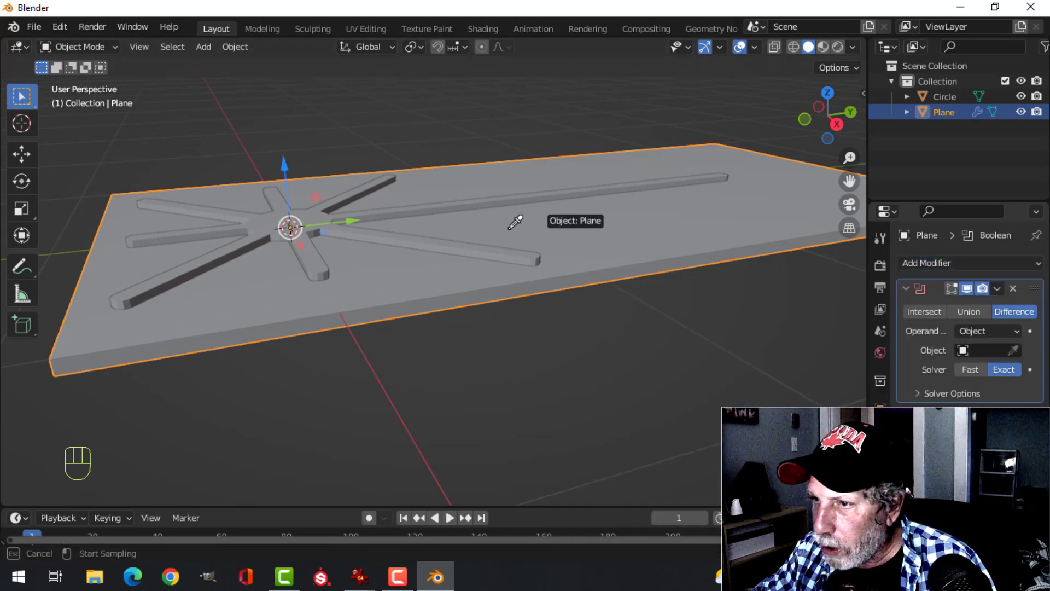
pyautogui.click(407, 239)
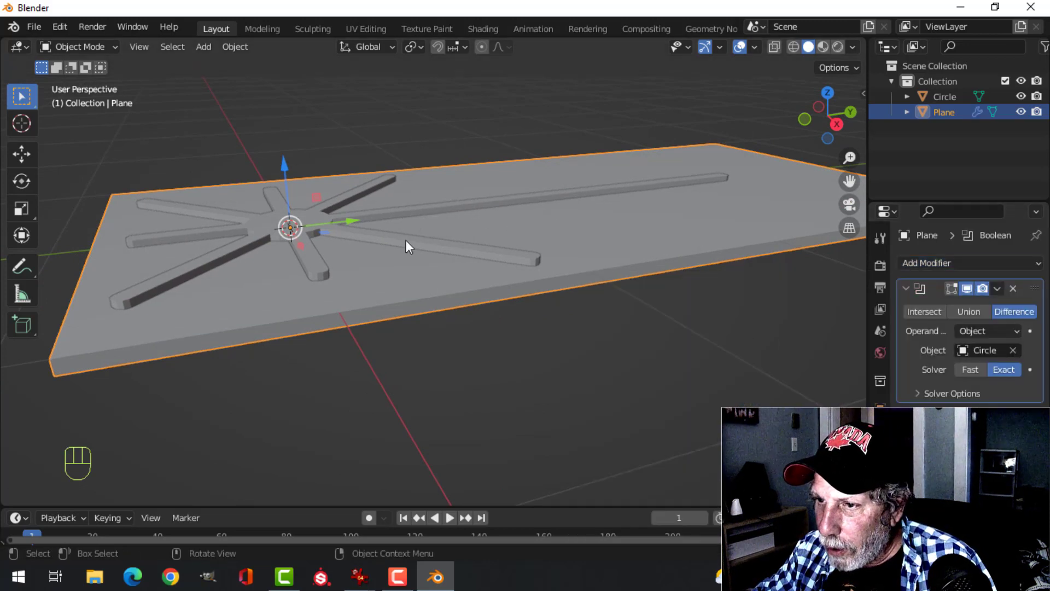
pyautogui.click(1000, 289)
pyautogui.click(945, 300)
pyautogui.click(494, 206)
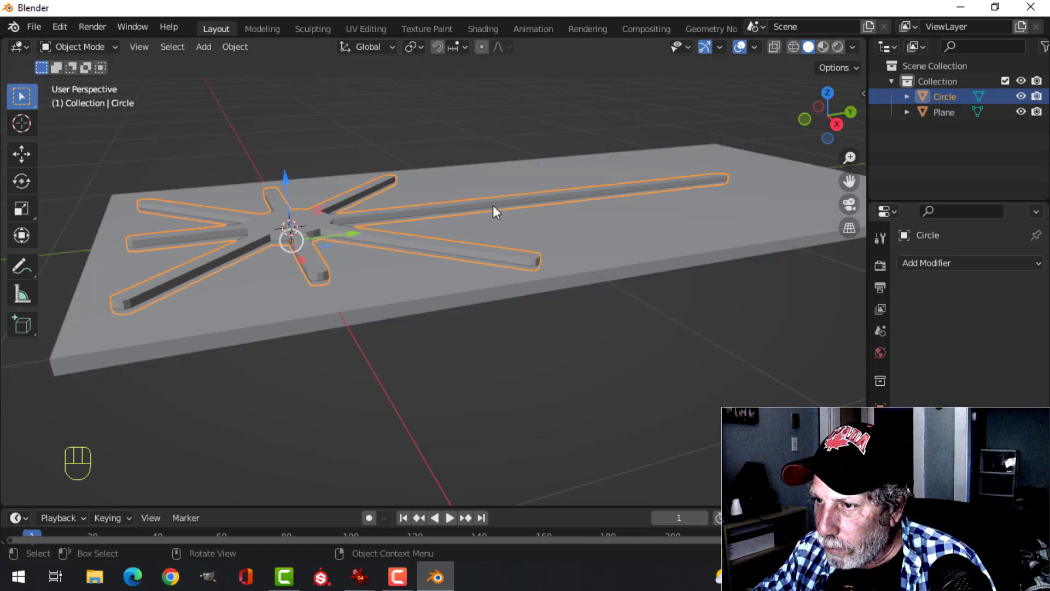
pyautogui.press('h')
pyautogui.moveTo(457, 219); pyautogui.dragTo(487, 228, button='middle')
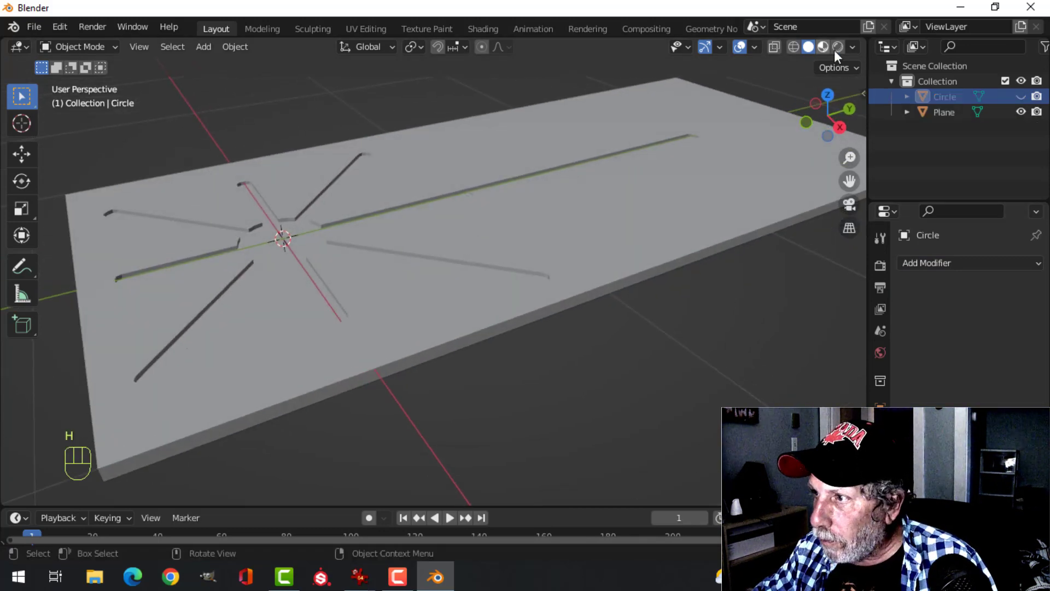
# Step: Enable Cavity in the viewport shading options and view the channels cut into the slab up close
pyautogui.click(852, 47)
pyautogui.click(765, 393)
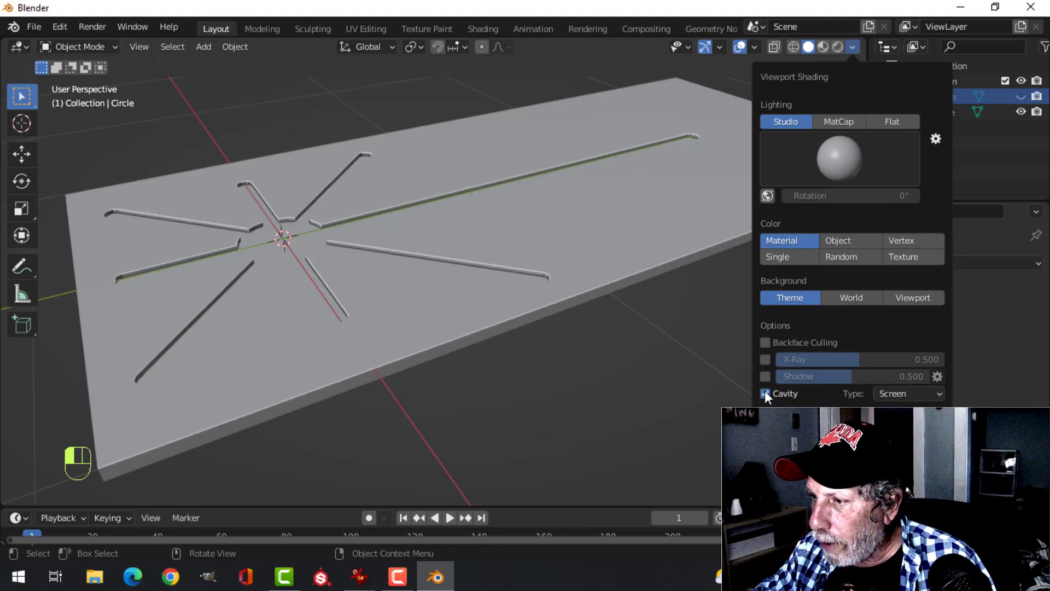
pyautogui.moveTo(454, 264)
pyautogui.mouseDown(button='middle')
pyautogui.moveTo(487, 256)
pyautogui.moveTo(505, 281)
pyautogui.moveTo(488, 231)
pyautogui.moveTo(453, 229)
pyautogui.mouseUp(button='middle')
pyautogui.scroll(3, 454, 230)
pyautogui.keyDown('shift'); pyautogui.moveTo(369, 229); pyautogui.dragTo(417, 222, button='middle'); pyautogui.keyUp('shift')
# Step: Undo the hiding of the cutter, the applied Boolean and the choice of its object
pyautogui.hotkey('ctrl', 'z')
pyautogui.hotkey('ctrl', 'z')
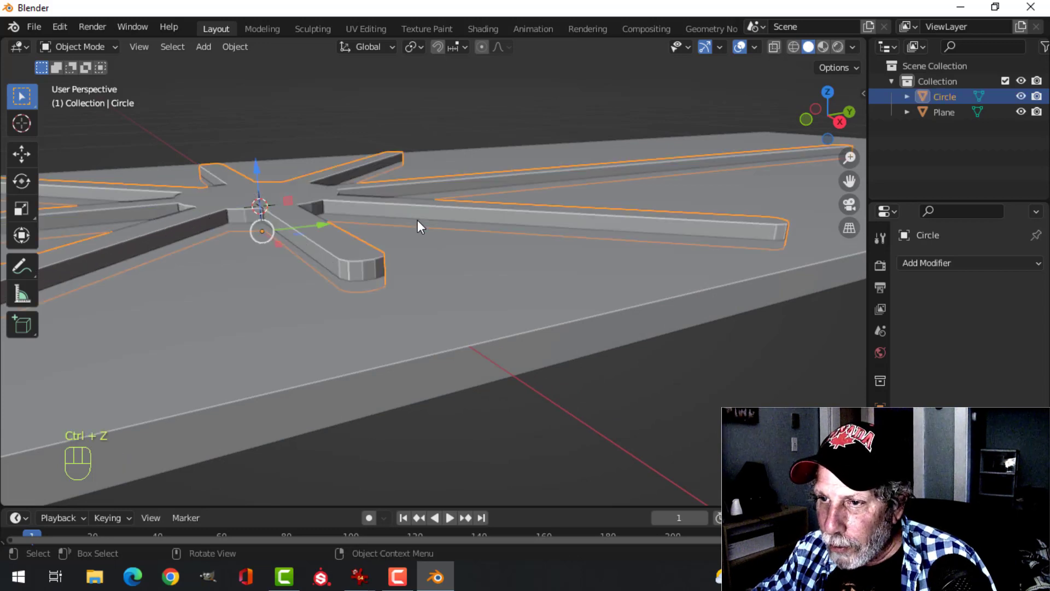
pyautogui.hotkey('ctrl', 'z')
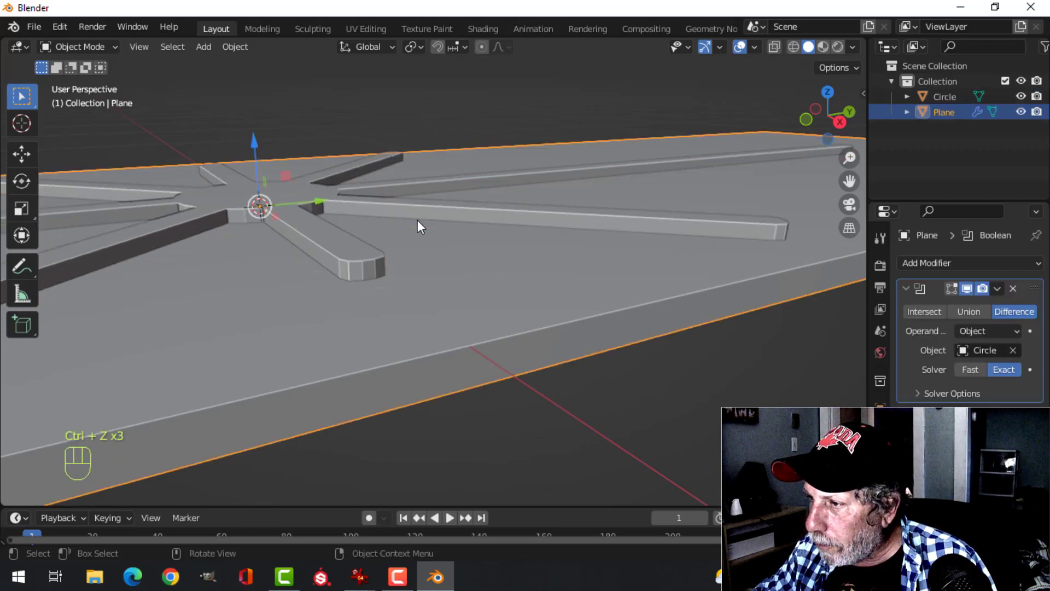
pyautogui.hotkey('ctrl', 'z')
# Step: Lower the star-shaped cutter slightly deeper into the slab along Z, keeping its top above the surface
pyautogui.moveTo(494, 230)
pyautogui.mouseDown(button='middle')
pyautogui.moveTo(438, 243)
pyautogui.moveTo(509, 234)
pyautogui.moveTo(482, 238)
pyautogui.mouseUp(button='middle')
pyautogui.click(447, 230)
pyautogui.scroll(2, 454, 226)
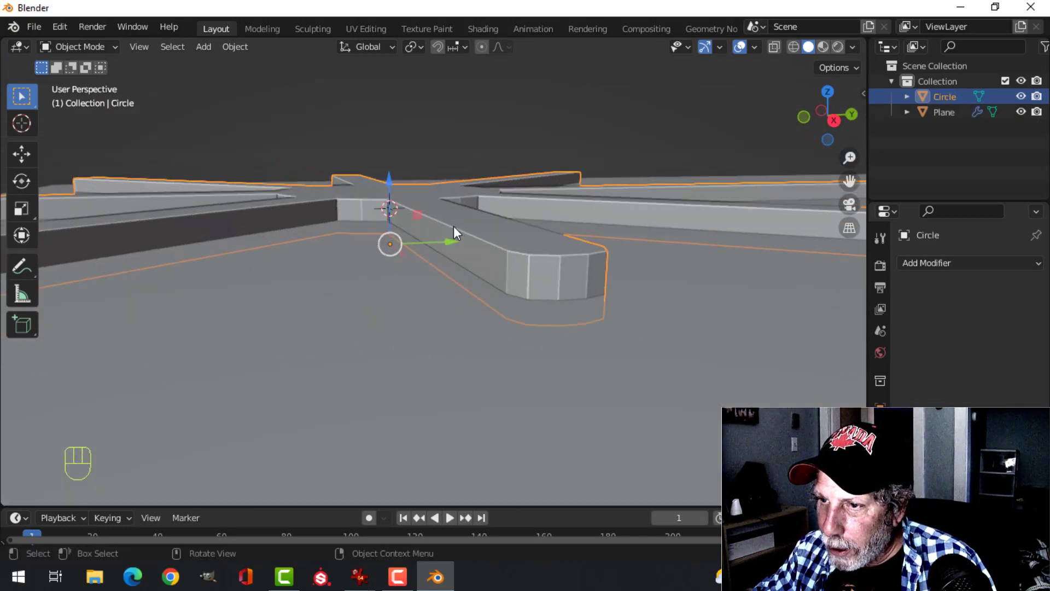
pyautogui.moveTo(391, 181); pyautogui.dragTo(456, 199)
# Step: Set the lowered star as the object of the slab's Boolean modifier, apply the modifier and hide the star
pyautogui.click(743, 320)
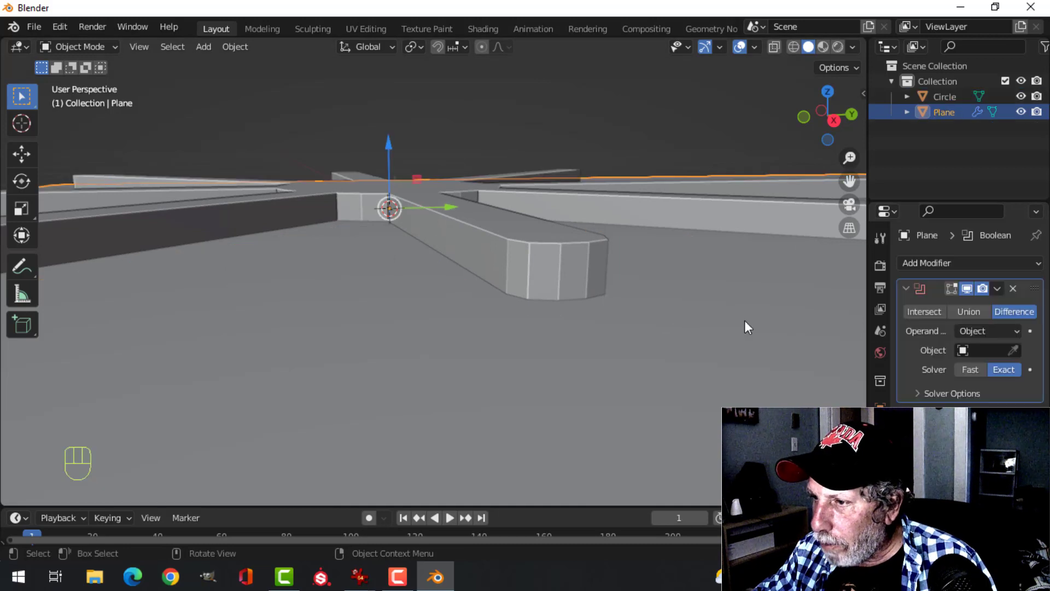
pyautogui.click(1013, 350)
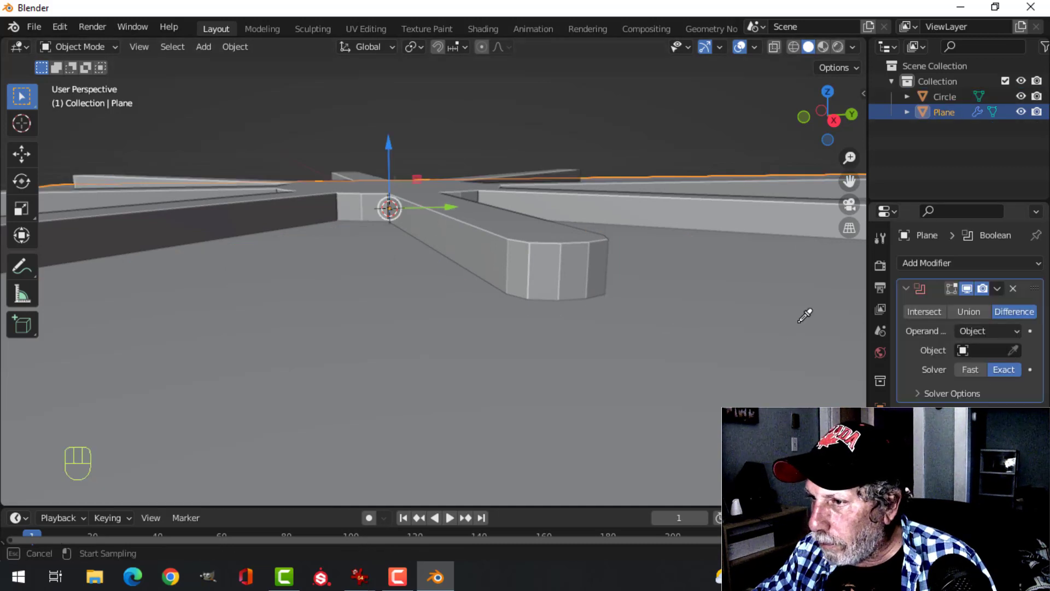
pyautogui.click(534, 266)
pyautogui.click(997, 288)
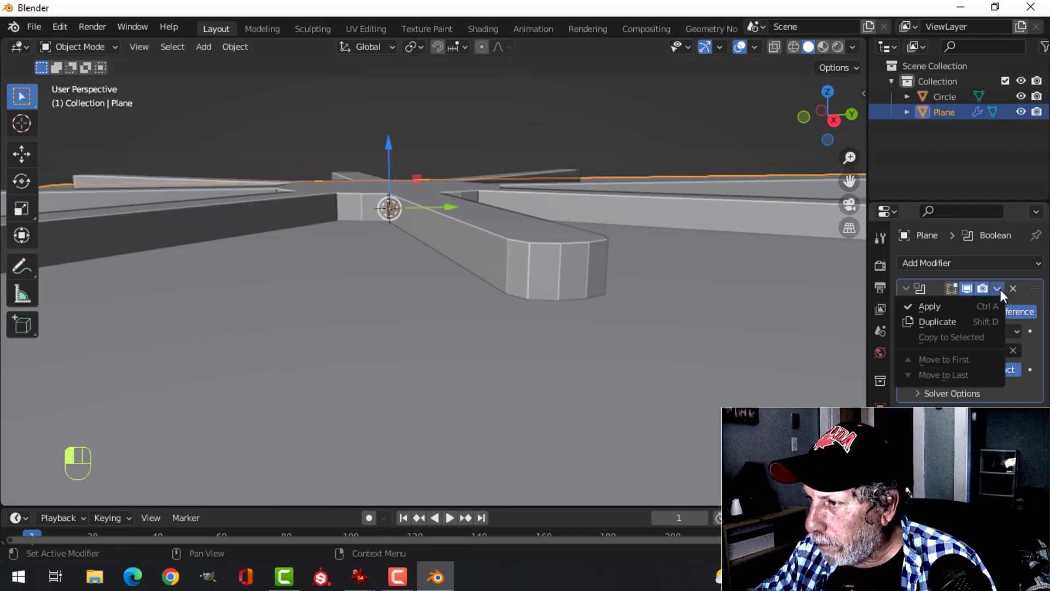
pyautogui.click(944, 306)
pyautogui.click(626, 252)
pyautogui.press('h')
pyautogui.moveTo(590, 258); pyautogui.dragTo(550, 274, button='middle')
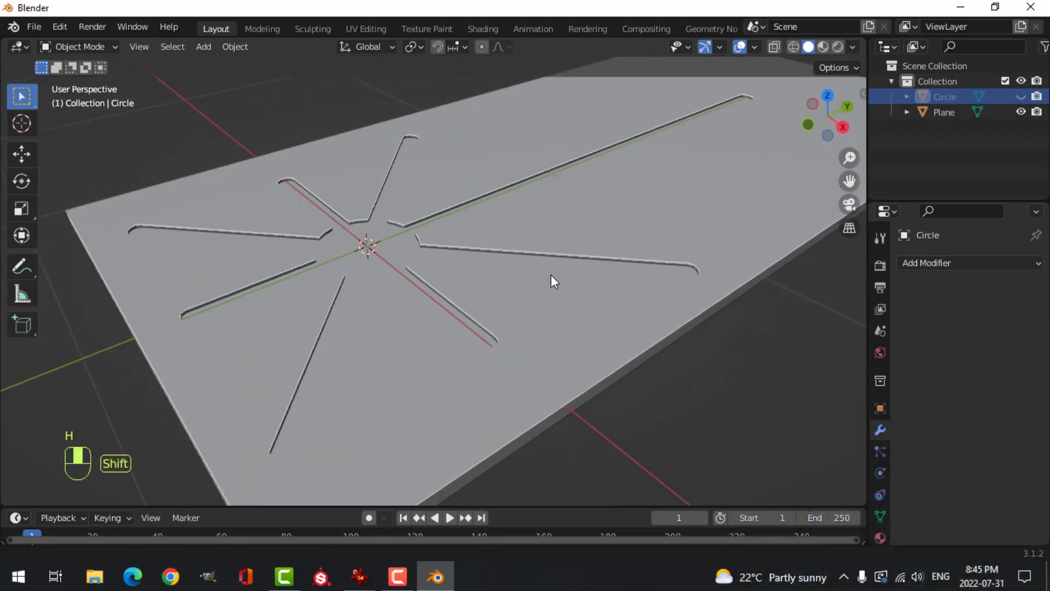
# Step: Add a Bevel modifier to the slab with 3 segments and an amount of 0.02 m
pyautogui.click(643, 262)
pyautogui.click(929, 268)
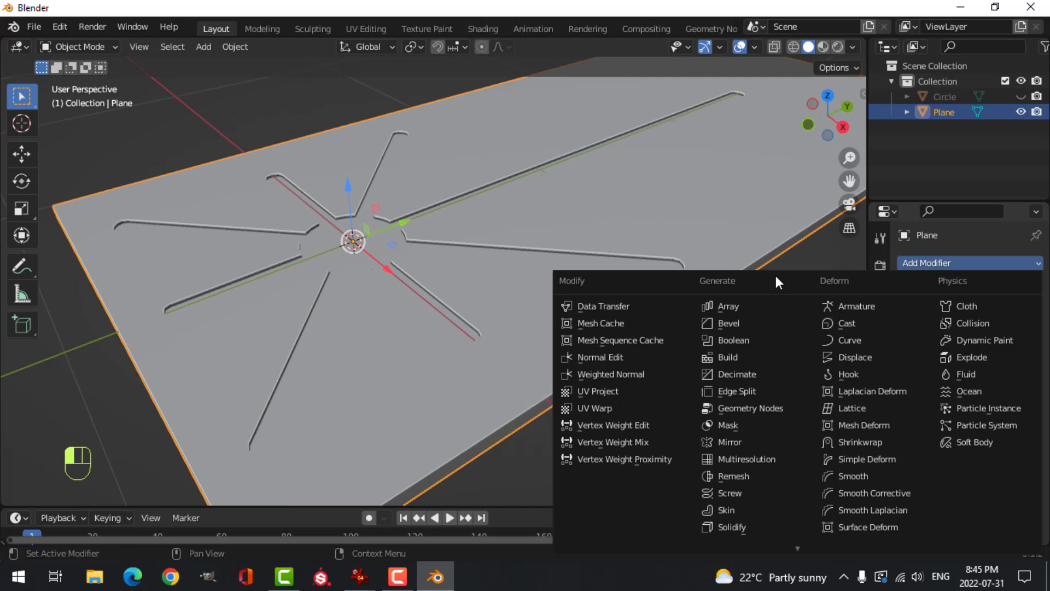
pyautogui.click(759, 321)
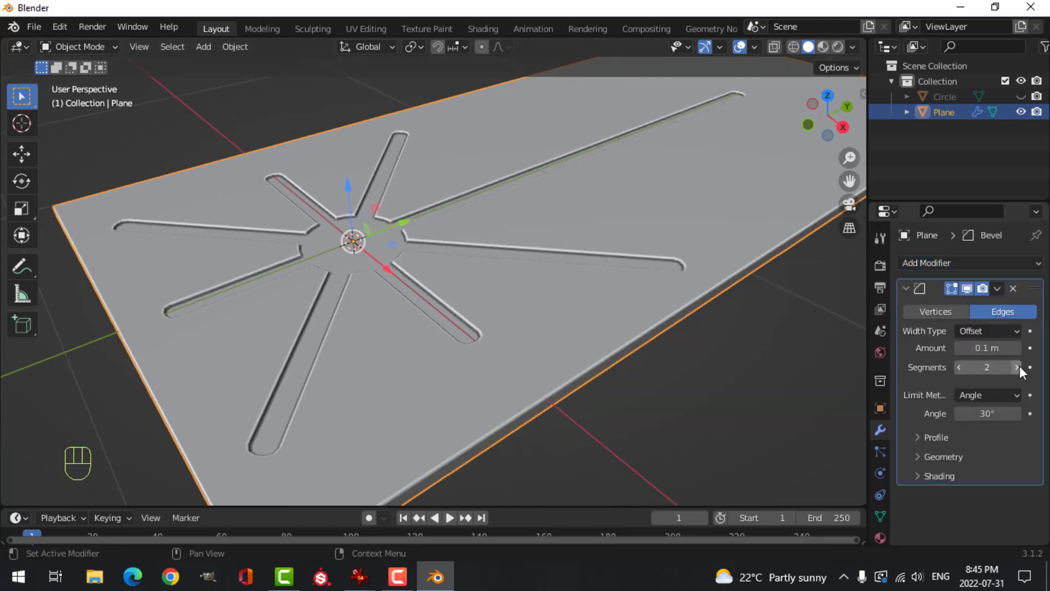
pyautogui.click(1017, 367)
pyautogui.click(1017, 367)
pyautogui.click(987, 348)
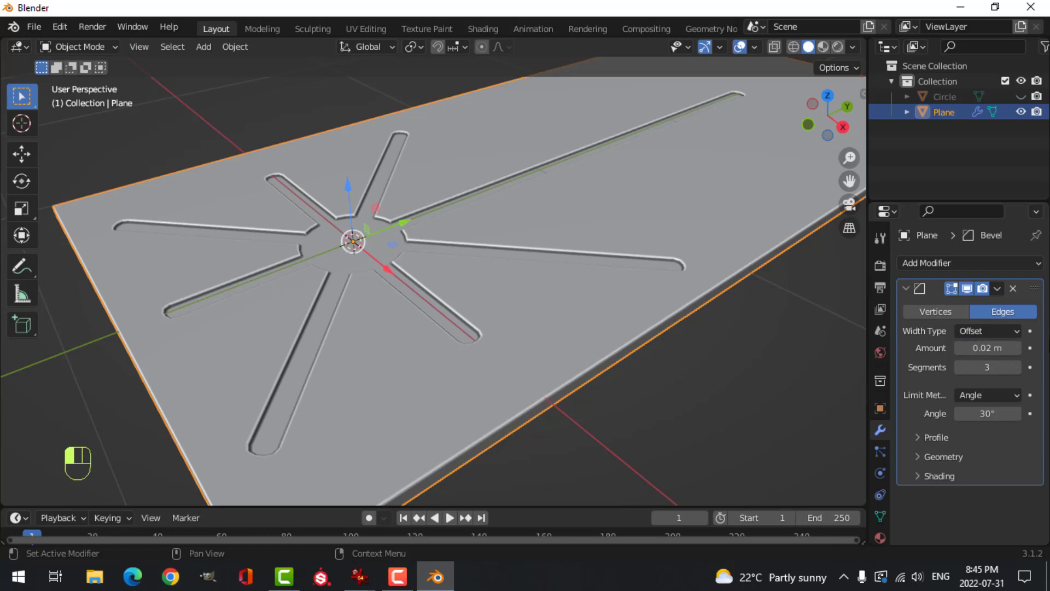
# Step: Set the Bevel modifier's outer miter to Arc in its geometry settings
pyautogui.click(923, 457)
pyautogui.scroll(-3, 970, 448)
pyautogui.click(977, 428)
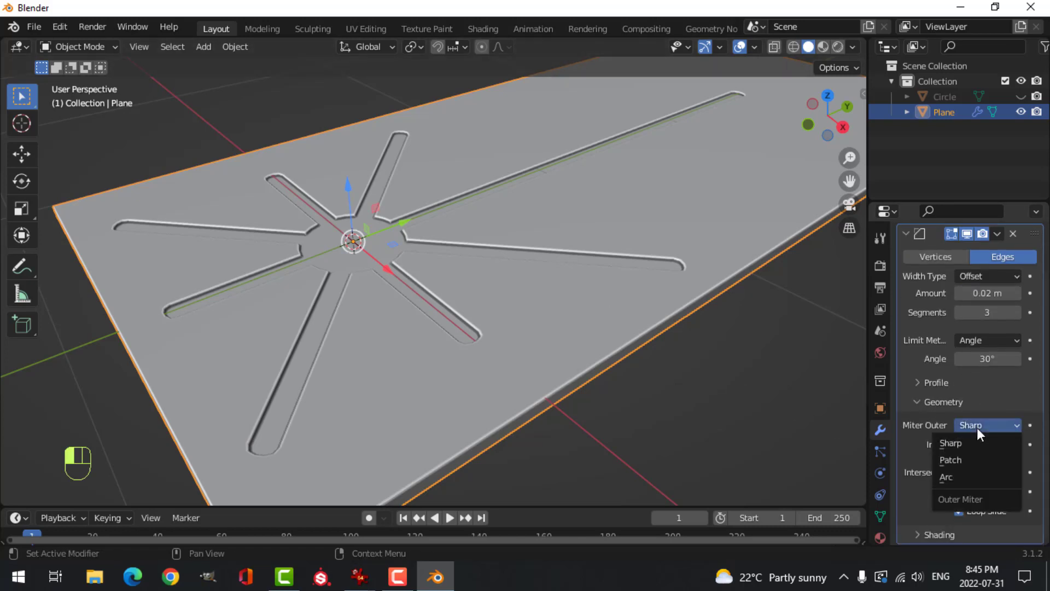
pyautogui.click(963, 476)
pyautogui.moveTo(797, 429); pyautogui.dragTo(461, 304, button='middle')
# Step: Unhide the star-shaped cutter and delete it, leaving only the tabletop slab
pyautogui.hotkey('alt', 'a')
pyautogui.hotkey('alt', 'h')
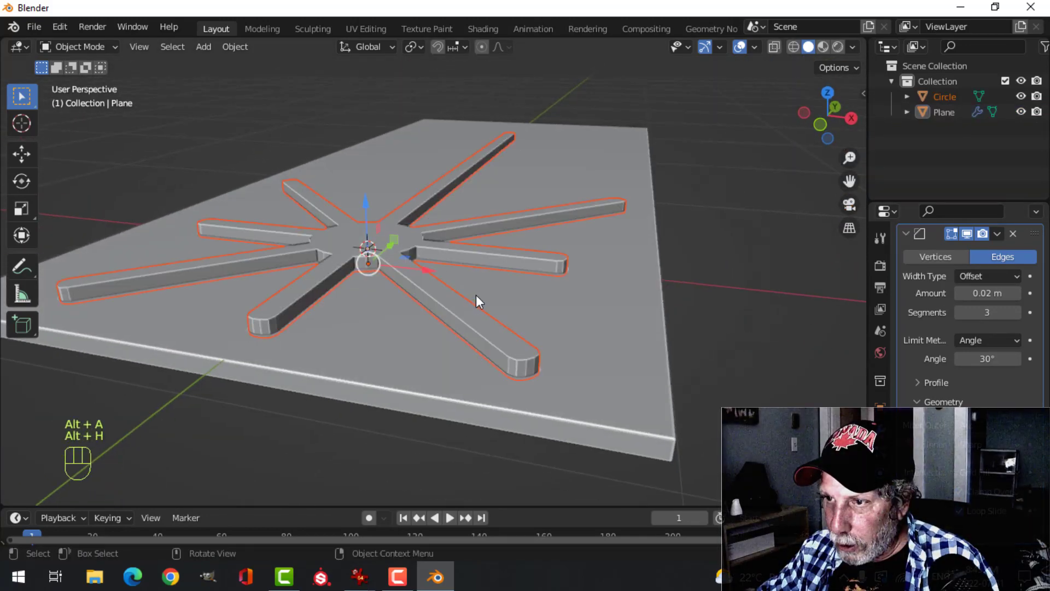
pyautogui.hotkey('alt', 'a')
pyautogui.press('x')
pyautogui.click(403, 235)
# Step: Duplicate the slab's four side faces, raise the copy above the slab and separate it into its own object
pyautogui.moveTo(467, 238)
pyautogui.mouseDown(button='middle')
pyautogui.moveTo(414, 306)
pyautogui.moveTo(471, 254)
pyautogui.moveTo(451, 238)
pyautogui.mouseUp(button='middle')
pyautogui.scroll(-2, 451, 238)
pyautogui.keyDown('shift'); pyautogui.moveTo(455, 275); pyautogui.dragTo(470, 251, button='middle'); pyautogui.keyUp('shift')
pyautogui.click(471, 321)
pyautogui.press('Tab')
pyautogui.hotkey('alt', 'a')
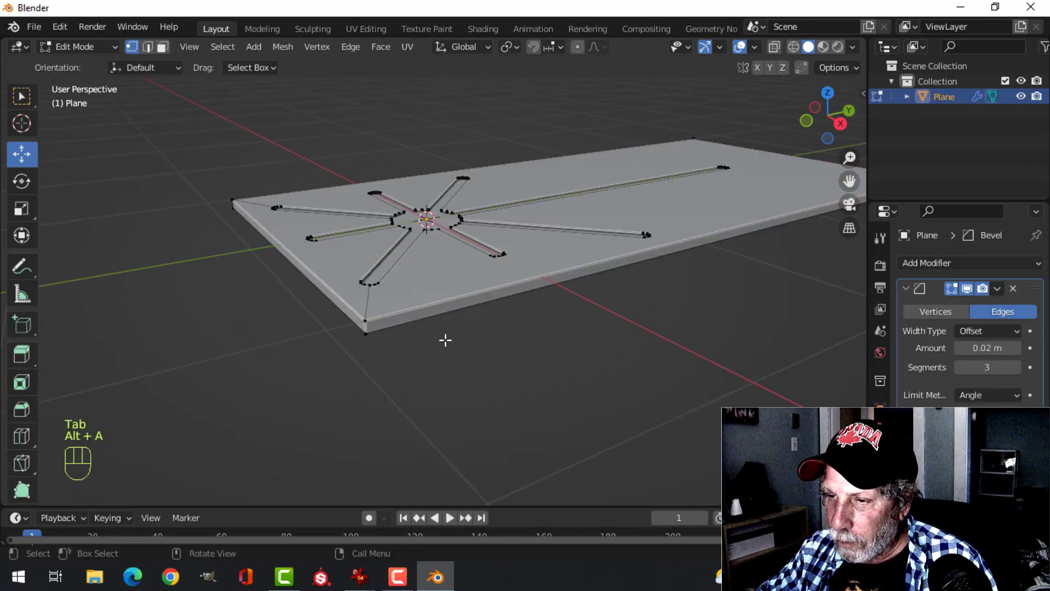
pyautogui.moveTo(445, 340); pyautogui.dragTo(461, 313, button='middle')
pyautogui.press('3')
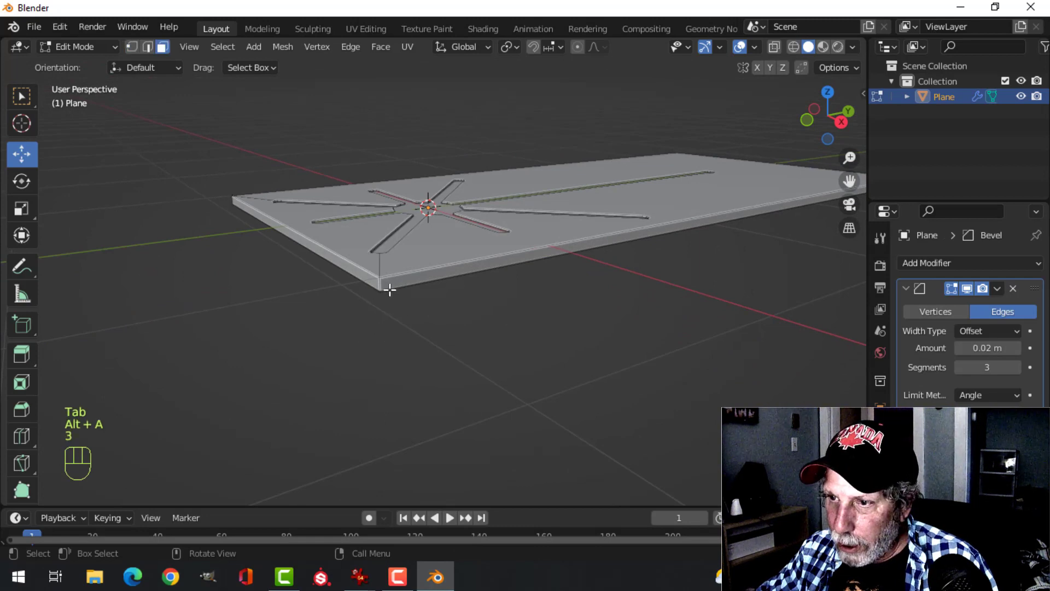
pyautogui.press('a')
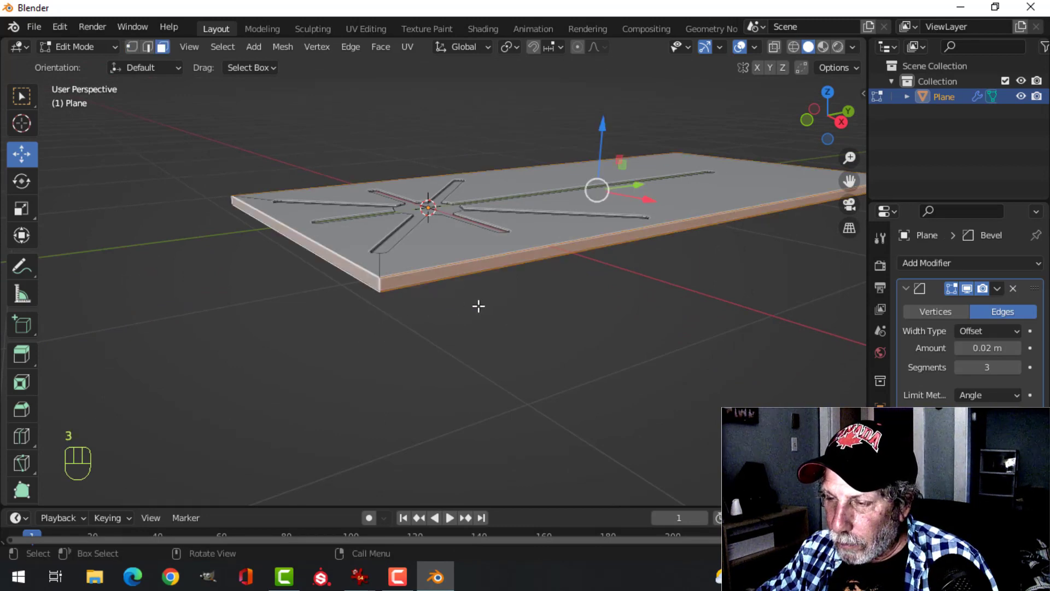
pyautogui.moveTo(478, 305)
pyautogui.mouseDown(button='middle')
pyautogui.moveTo(490, 307)
pyautogui.moveTo(456, 318)
pyautogui.moveTo(485, 300)
pyautogui.moveTo(508, 309)
pyautogui.moveTo(487, 318)
pyautogui.mouseUp(button='middle')
pyautogui.hotkey('shift', 'd')
pyautogui.rightClick(490, 319)
pyautogui.moveTo(544, 171); pyautogui.dragTo(545, 139)
pyautogui.press('p')
pyautogui.click(561, 215)
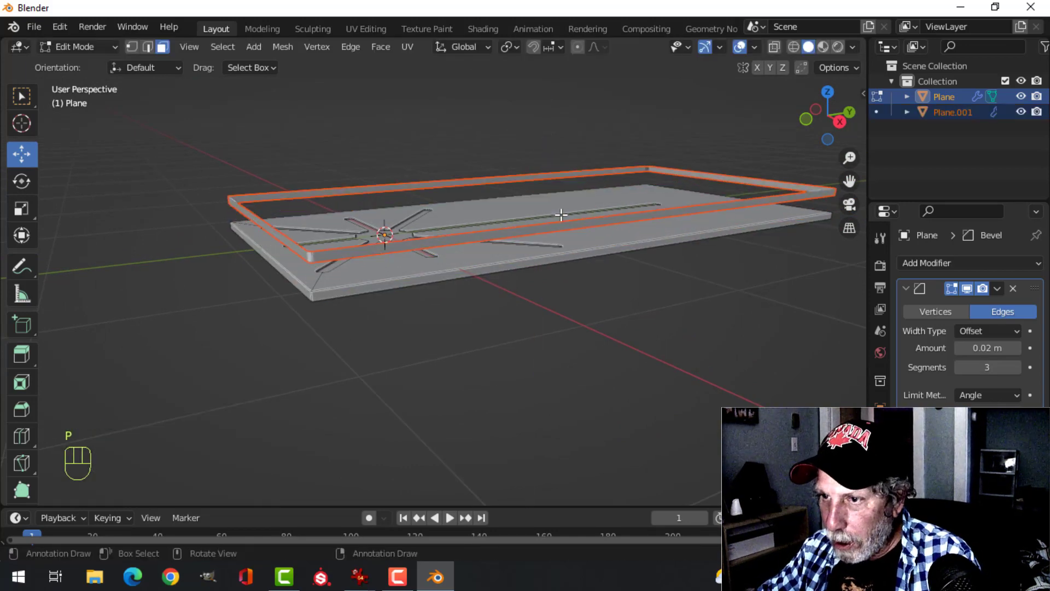
# Step: Extrude all faces of the separated band in place and thicken them outward with Shrink/Fatten to form a solid rim
pyautogui.press('Tab')
pyautogui.click(438, 246)
pyautogui.press('Tab')
pyautogui.press('a')
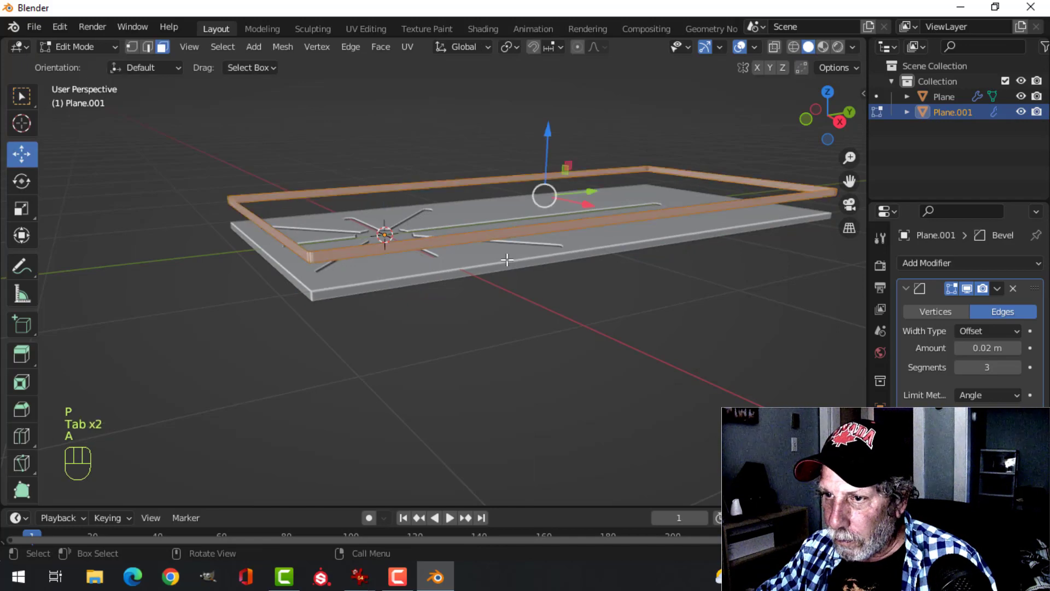
pyautogui.moveTo(506, 257); pyautogui.dragTo(515, 267, button='middle')
pyautogui.press('e')
pyautogui.rightClick(515, 267)
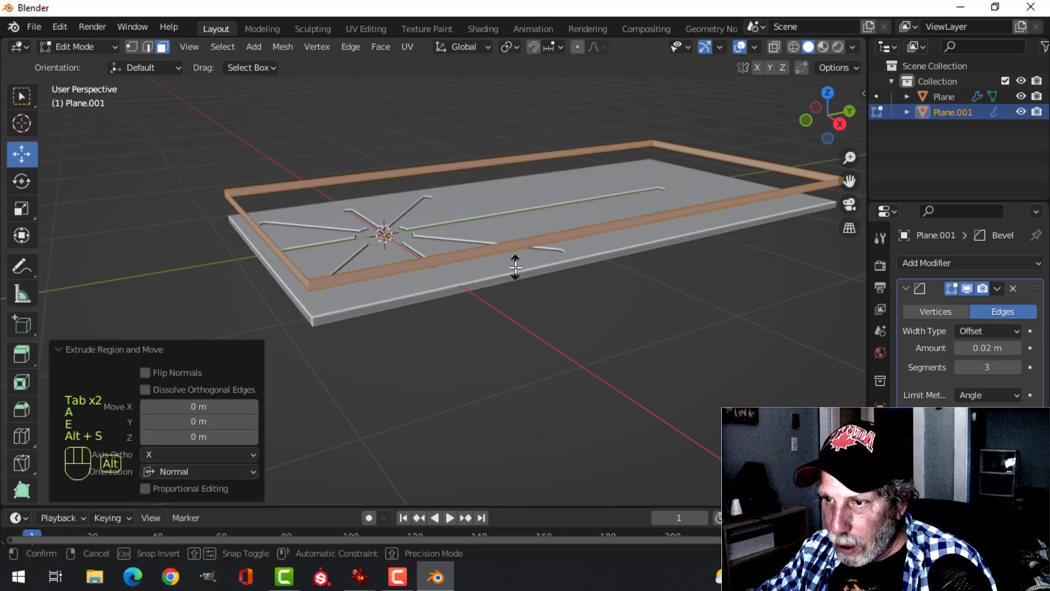
pyautogui.hotkey('alt', 's')
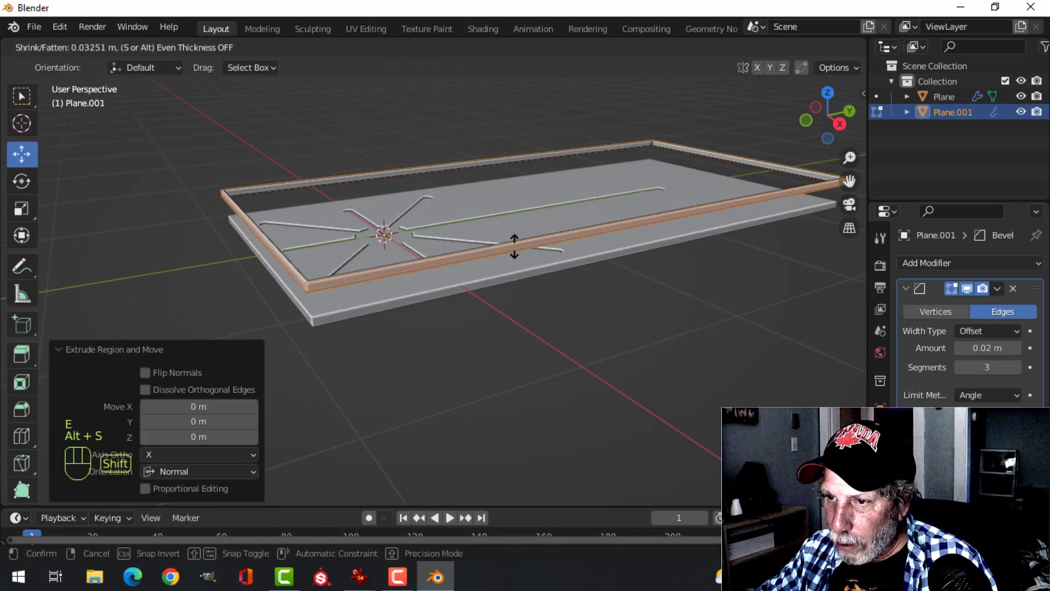
pyautogui.click(519, 211)
# Step: Lower the whole rim about 0.175 m along Z so it surrounds the slab
pyautogui.press('a')
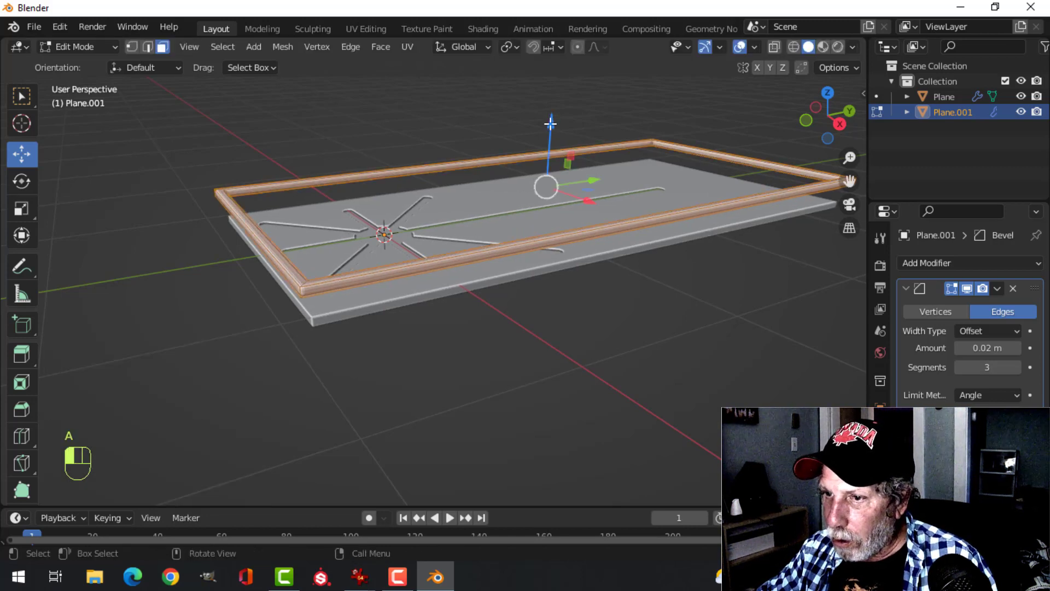
pyautogui.moveTo(550, 124); pyautogui.dragTo(547, 147)
pyautogui.moveTo(452, 145); pyautogui.dragTo(432, 223, button='middle')
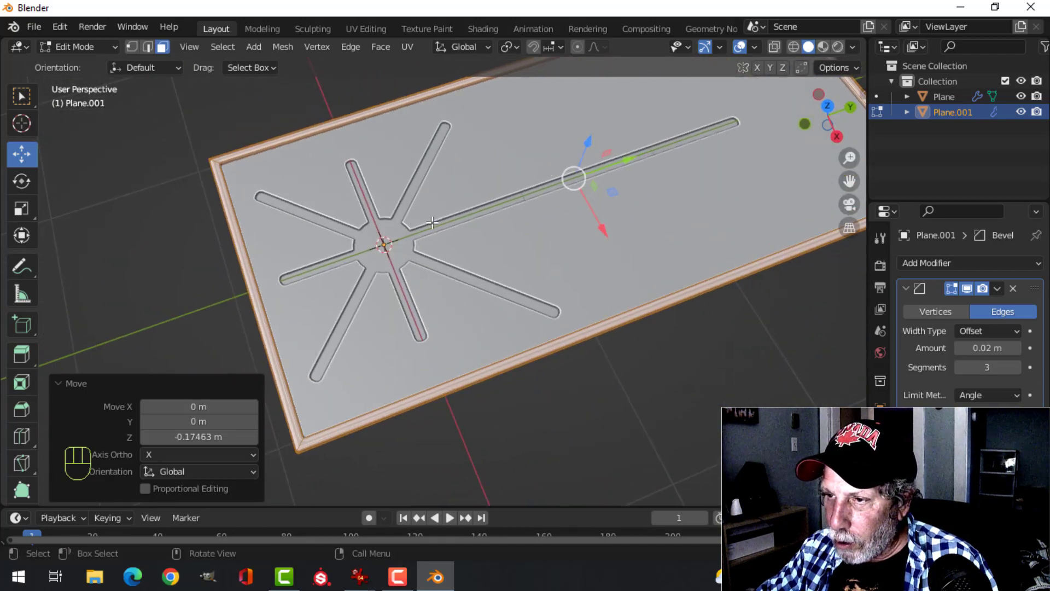
# Step: Move the rim's bottom faces down along Z to make the rim deeper below the slab
pyautogui.moveTo(574, 262); pyautogui.dragTo(600, 133, button='middle')
pyautogui.scroll(2, 399, 217)
pyautogui.moveTo(399, 217); pyautogui.dragTo(456, 235, button='middle')
pyautogui.hotkey('alt', 'a')
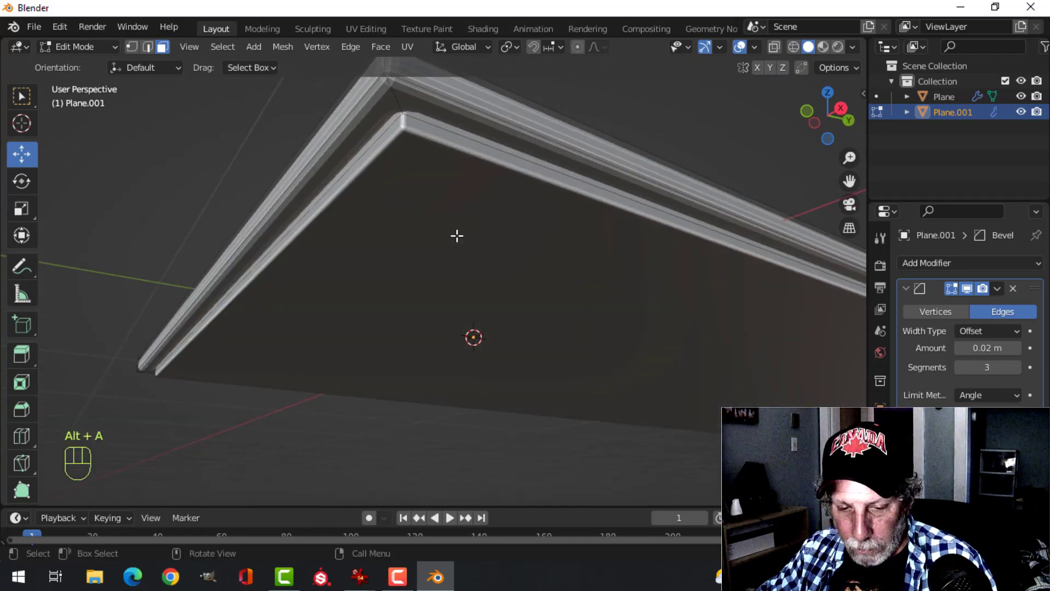
pyautogui.keyDown('alt'); pyautogui.keyDown('shift'); pyautogui.click(403, 98); pyautogui.keyUp('shift'); pyautogui.keyUp('alt')
pyautogui.moveTo(399, 98); pyautogui.dragTo(651, 228, button='middle')
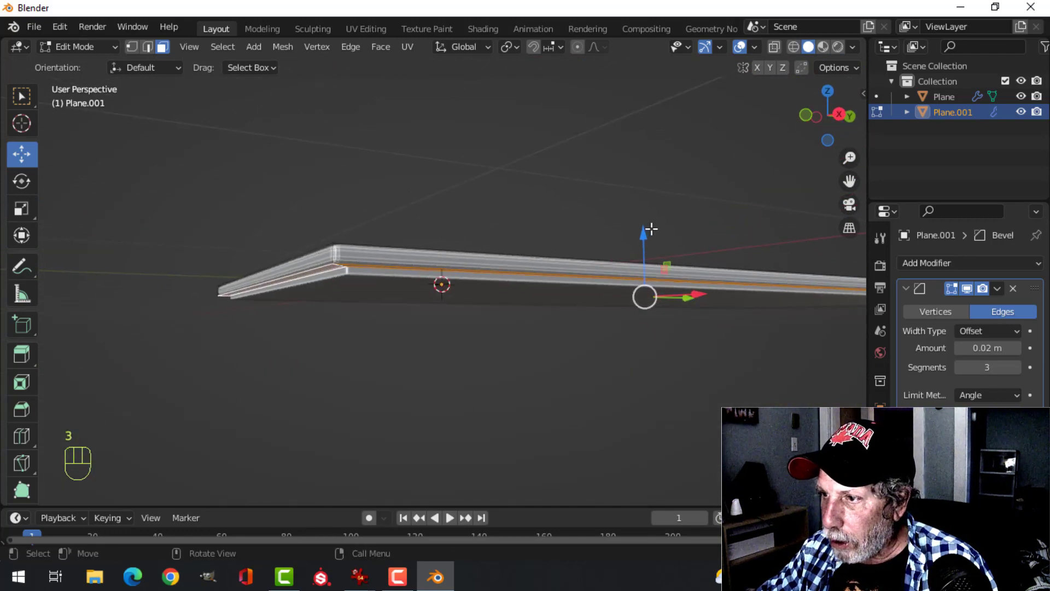
pyautogui.moveTo(646, 232); pyautogui.dragTo(647, 251)
pyautogui.moveTo(577, 262); pyautogui.dragTo(497, 317, button='middle')
pyautogui.hotkey('alt', 'a')
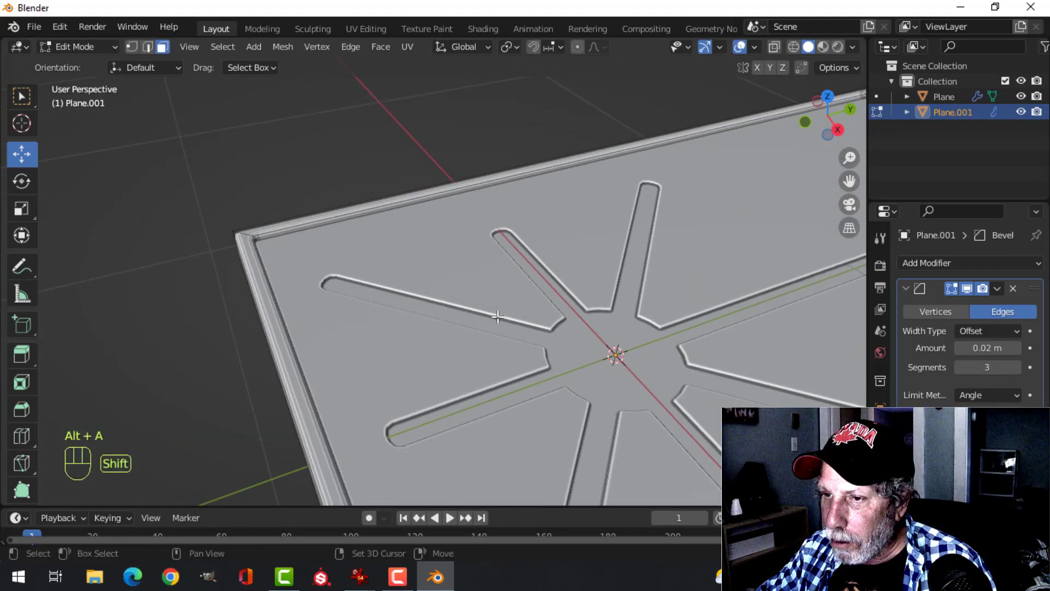
# Step: Bevel the edge loops at the rim's four corners with 4 segments and a width of about 0.023 m
pyautogui.scroll(3, 493, 316)
pyautogui.keyDown('shift'); pyautogui.moveTo(432, 296); pyautogui.dragTo(536, 344, button='middle'); pyautogui.keyUp('shift')
pyautogui.moveTo(536, 345); pyautogui.dragTo(446, 303, button='middle')
pyautogui.scroll(-1, 447, 304)
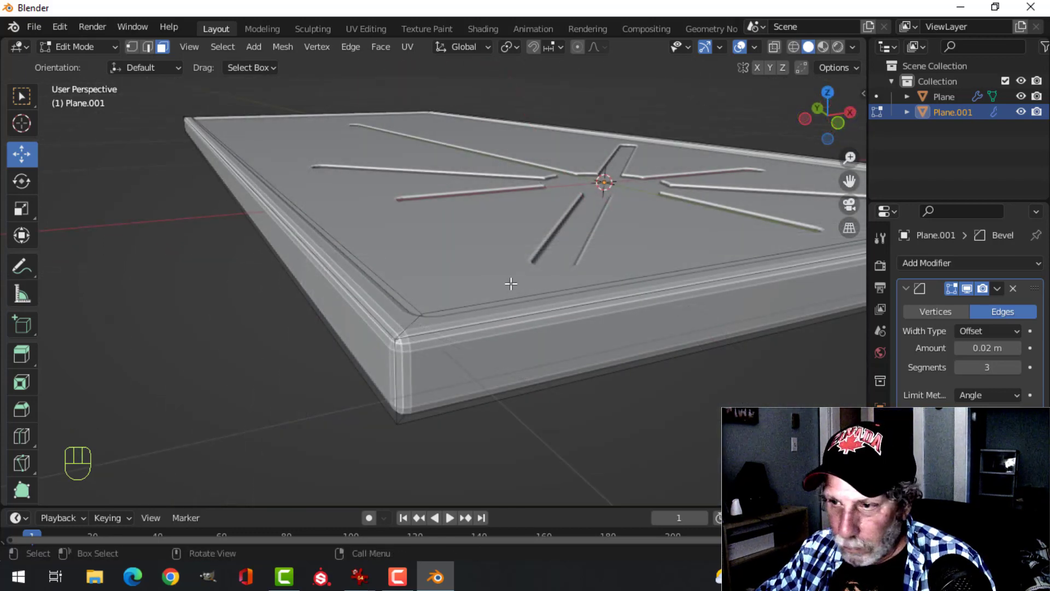
pyautogui.press('2')
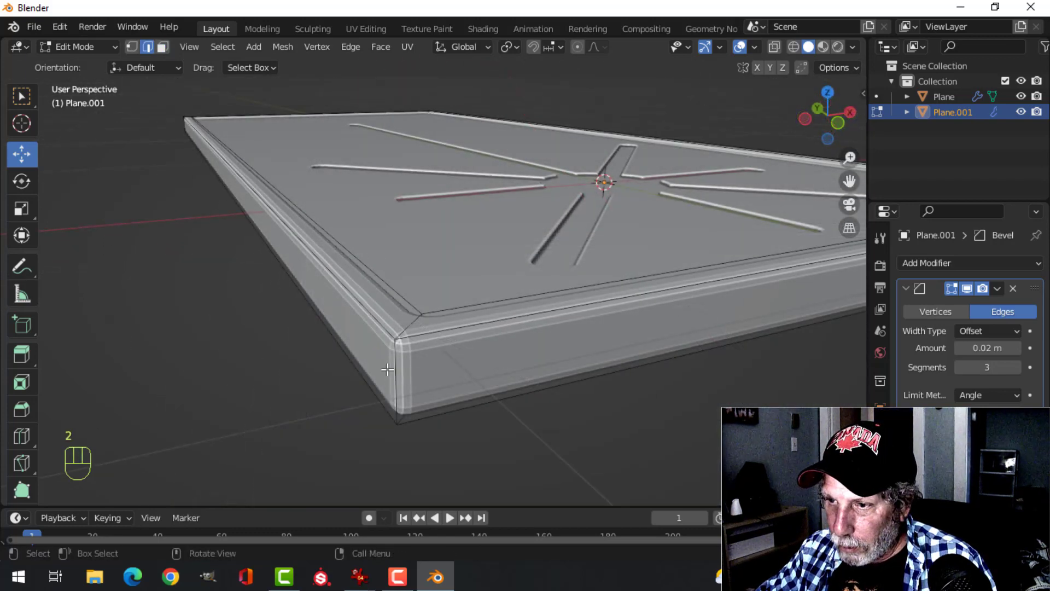
pyautogui.keyDown('alt'); pyautogui.keyDown('shift'); pyautogui.click(397, 366); pyautogui.keyUp('shift'); pyautogui.keyUp('alt')
pyautogui.keyDown('shift'); pyautogui.moveTo(484, 373); pyautogui.dragTo(596, 350, button='middle'); pyautogui.keyUp('shift')
pyautogui.moveTo(596, 350); pyautogui.dragTo(495, 340, button='middle')
pyautogui.keyDown('shift'); pyautogui.moveTo(495, 340); pyautogui.dragTo(465, 248, button='middle'); pyautogui.keyUp('shift')
pyautogui.scroll(-2, 703, 361)
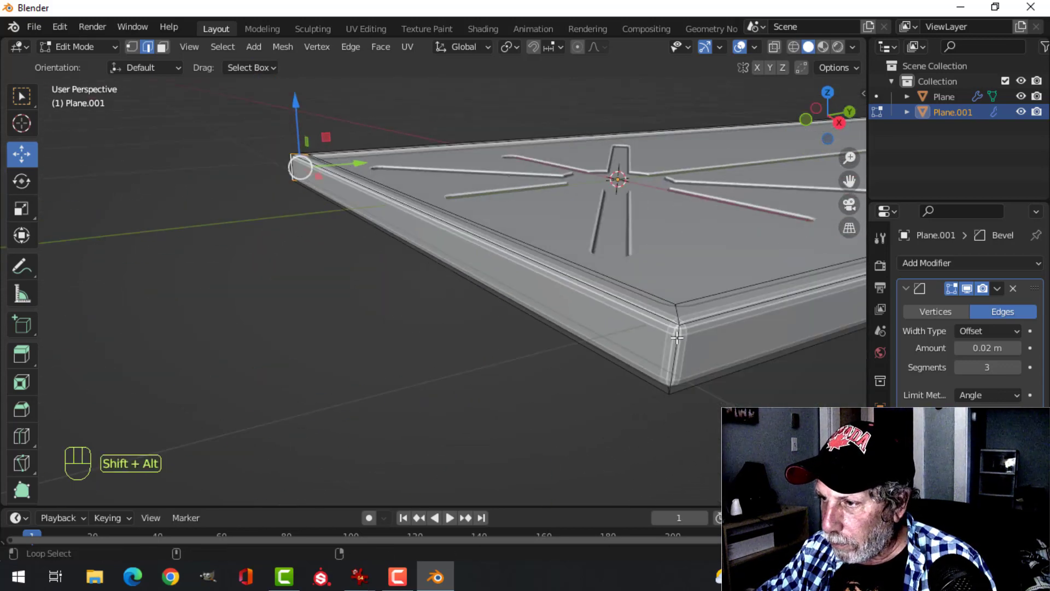
pyautogui.moveTo(676, 337); pyautogui.dragTo(414, 233, button='middle')
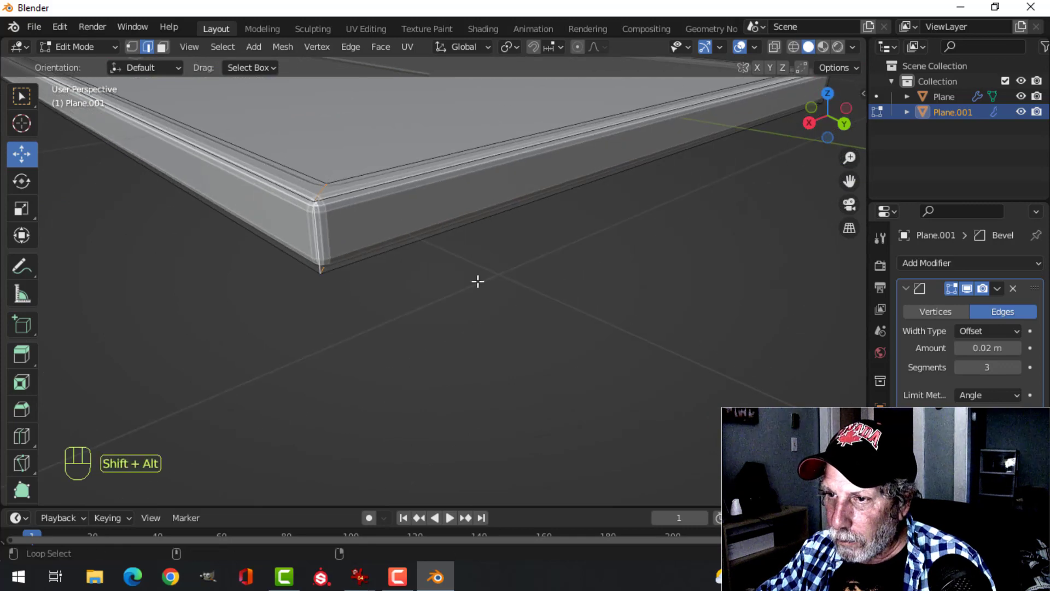
pyautogui.moveTo(477, 281); pyautogui.dragTo(411, 247, button='middle')
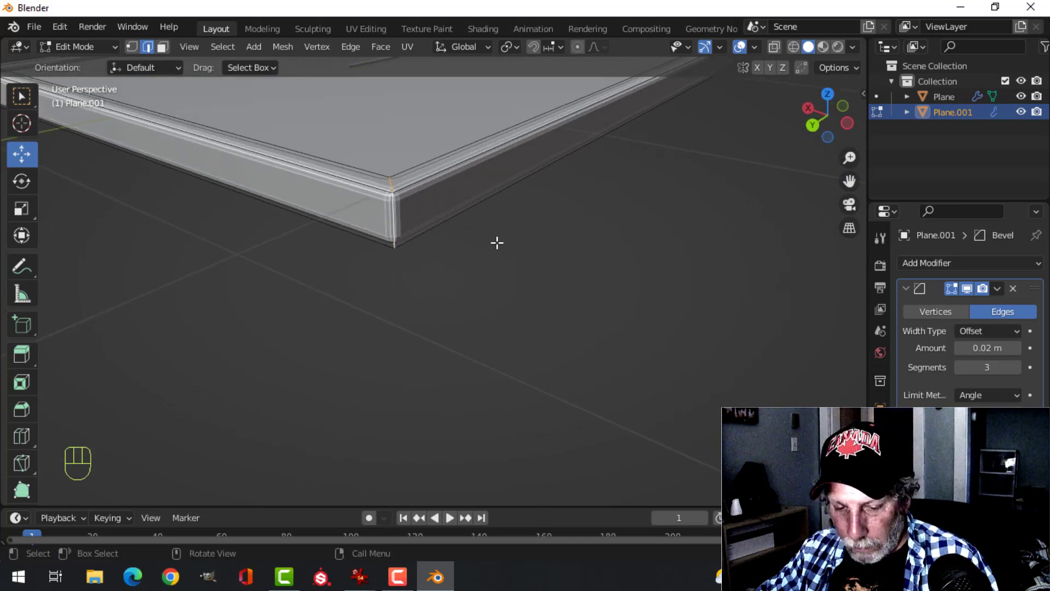
pyautogui.moveTo(504, 261)
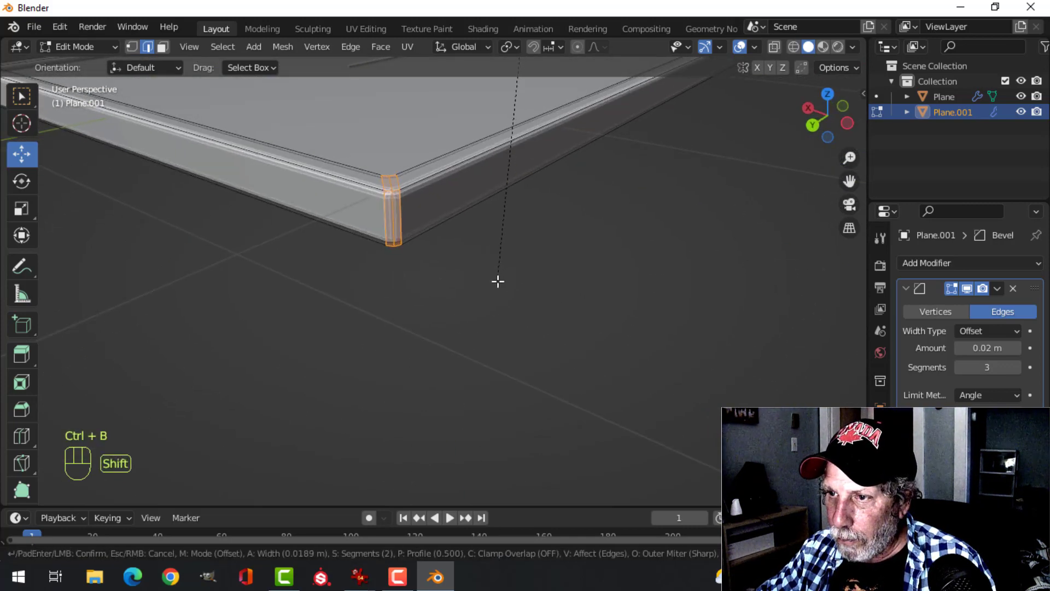
pyautogui.scroll(2, 498, 287)
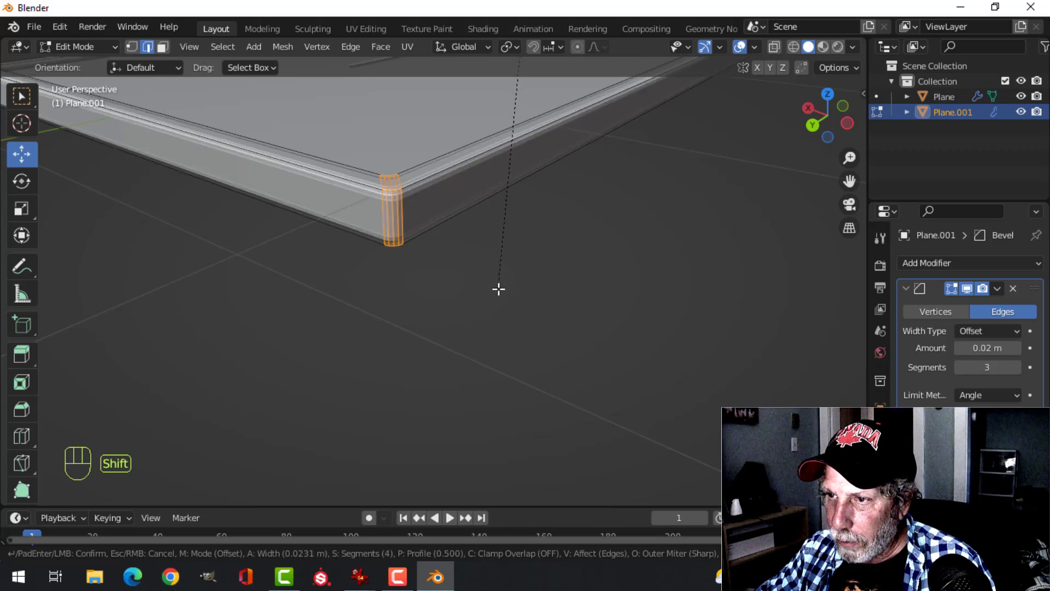
pyautogui.click(498, 288)
# Step: Bevel the rim's outer top and bottom edge loops with 4 segments and a width of about 0.011 m
pyautogui.hotkey('alt', 'a')
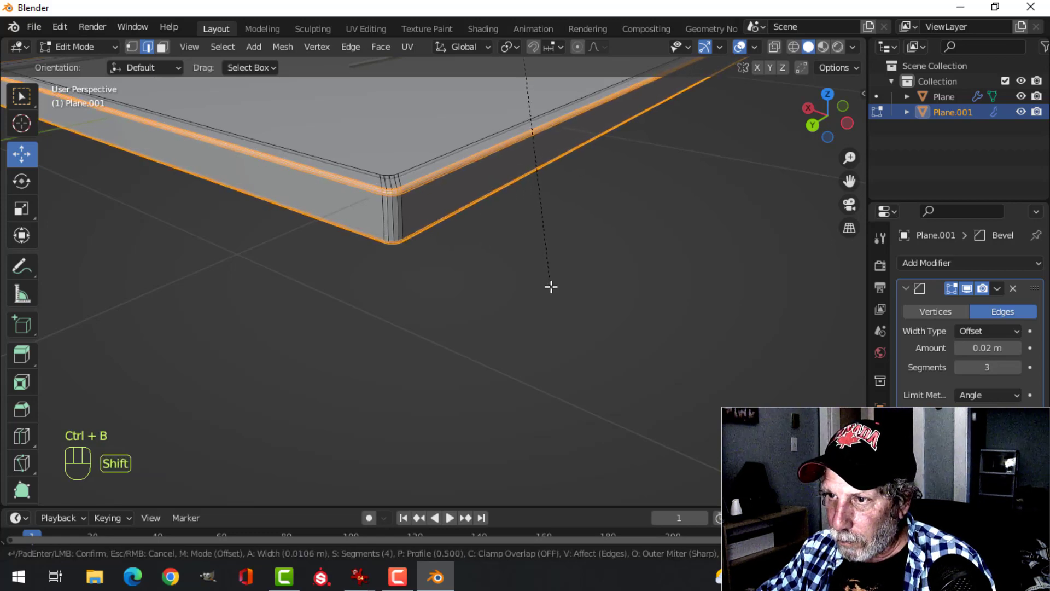
pyautogui.click(551, 287)
pyautogui.press('Tab')
# Step: Bevel the rim's inner top edge loop with 4 segments and a width of 0.0116 m
pyautogui.scroll(-5, 533, 261)
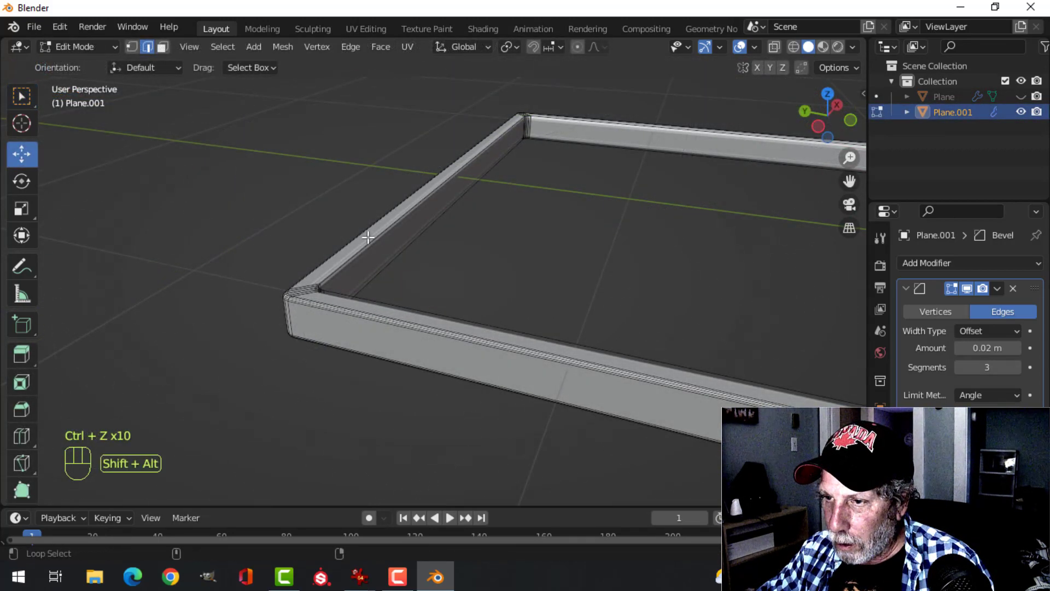
pyautogui.keyDown('shift'); pyautogui.moveTo(466, 252); pyautogui.dragTo(490, 264, button='middle'); pyautogui.keyUp('shift')
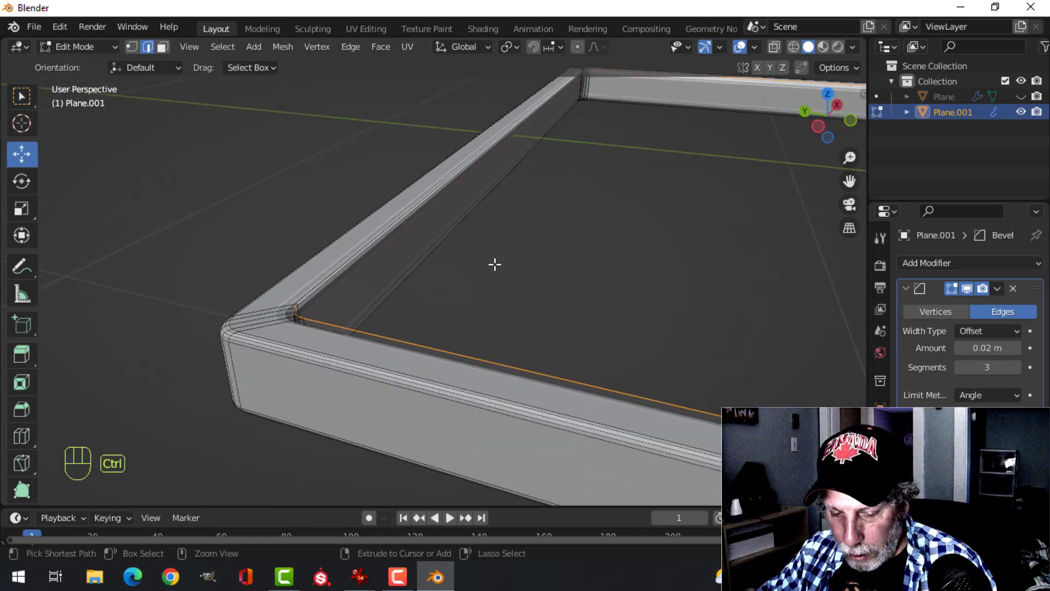
pyautogui.moveTo(471, 270)
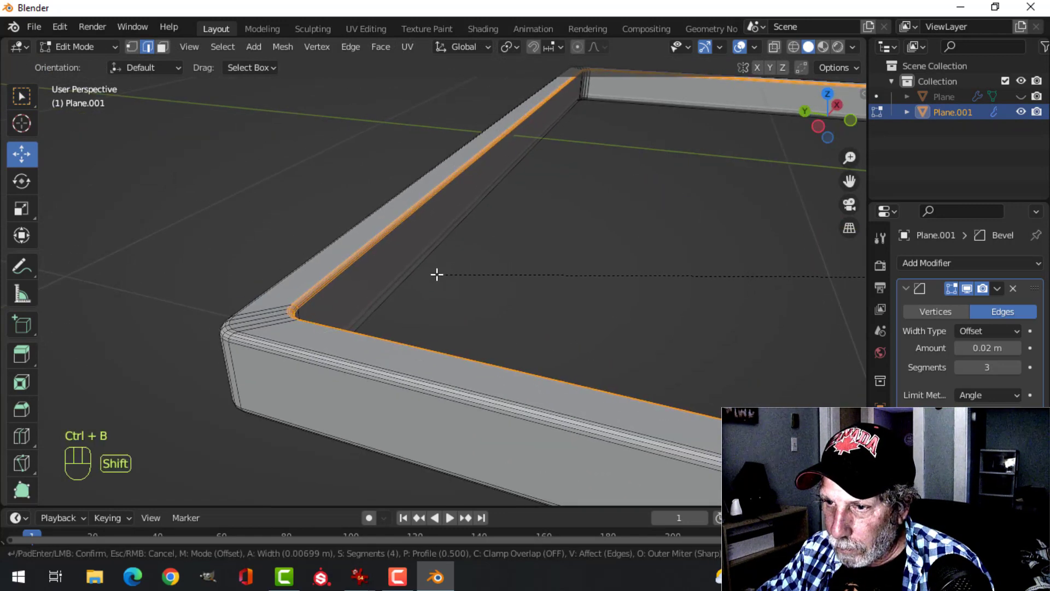
pyautogui.click(416, 274)
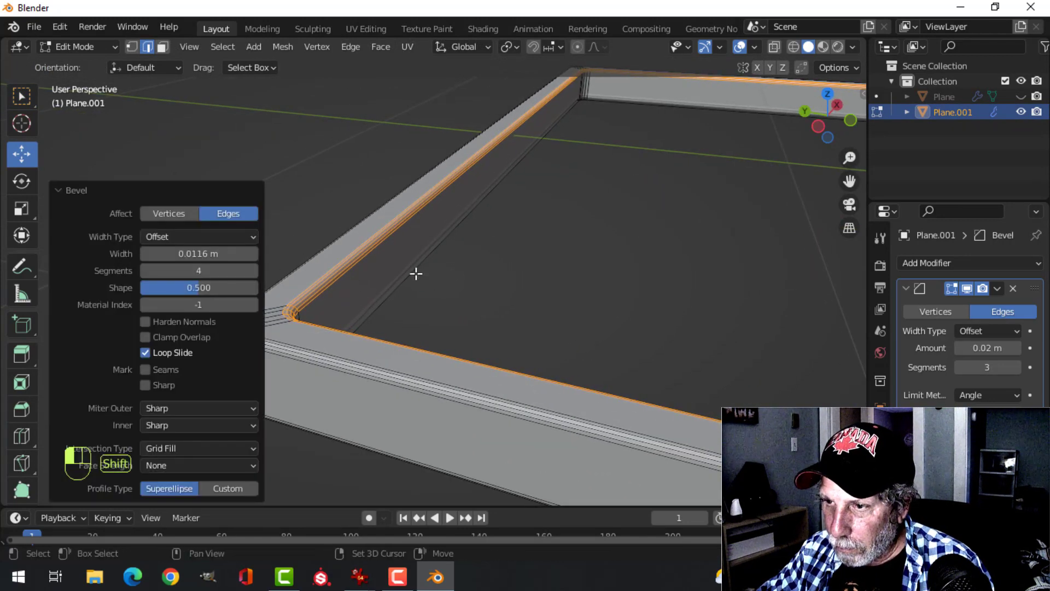
# Step: Finish editing the rim, unhide the slab, leave local view and deselect everything
pyautogui.press('Tab')
pyautogui.press('/')
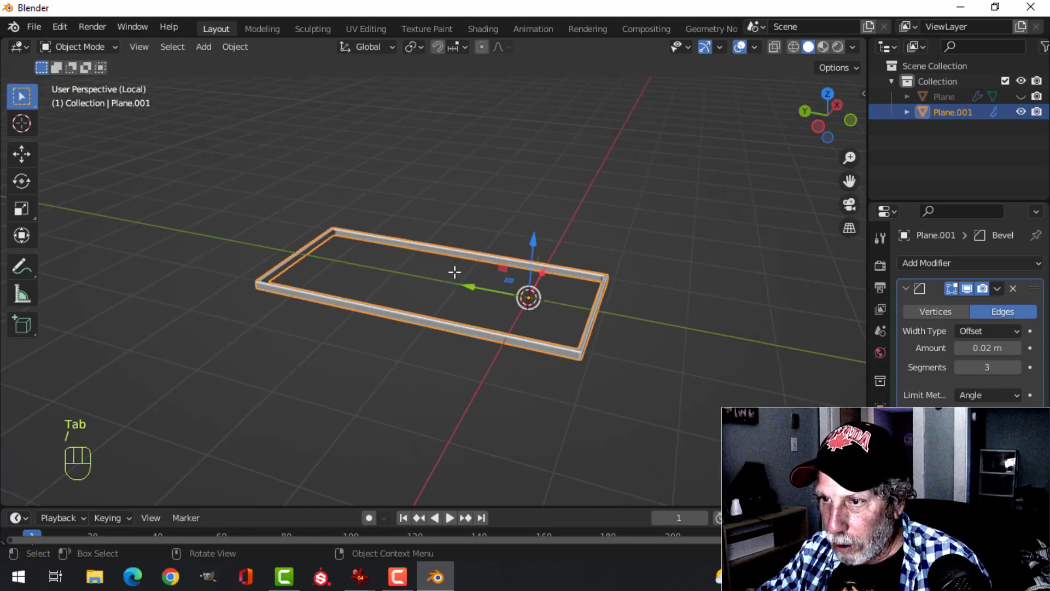
pyautogui.hotkey('alt', 'h')
pyautogui.scroll(3, 400, 277)
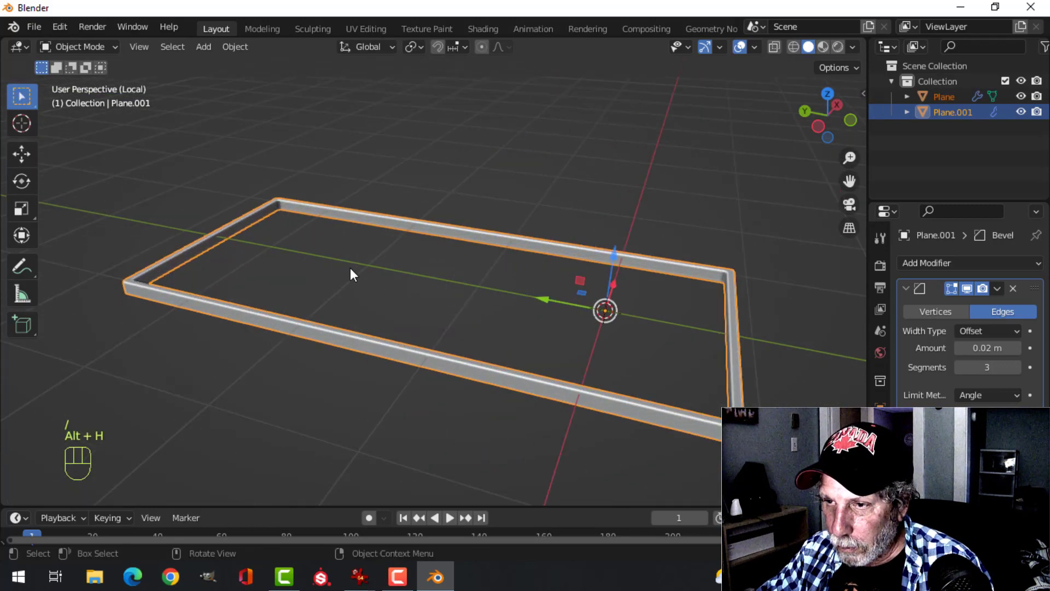
pyautogui.moveTo(350, 267)
pyautogui.mouseDown(button='middle')
pyautogui.moveTo(416, 265)
pyautogui.moveTo(333, 261)
pyautogui.mouseUp(button='middle')
pyautogui.press('/')
pyautogui.hotkey('alt', 'a')
pyautogui.click(300, 258)
pyautogui.rightClick(300, 258)
pyautogui.hotkey('alt', 'a')
# Step: Select both the slab and the rim and raise them together slightly along Z
pyautogui.moveTo(487, 270); pyautogui.dragTo(354, 268, button='middle')
pyautogui.keyDown('shift'); pyautogui.moveTo(437, 358); pyautogui.dragTo(488, 272, button='middle'); pyautogui.keyUp('shift')
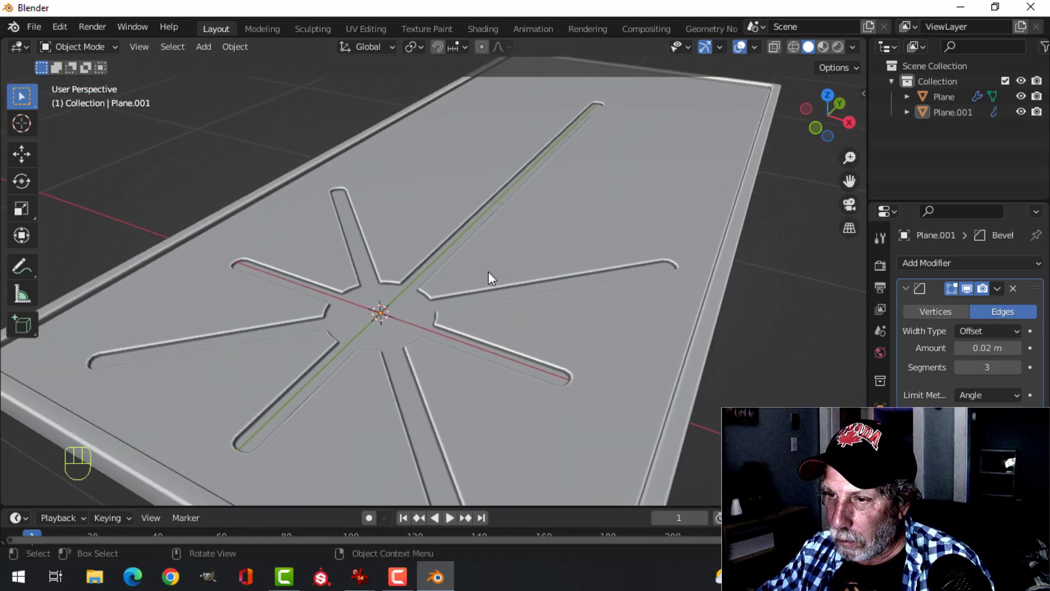
pyautogui.scroll(-2, 490, 271)
pyautogui.moveTo(563, 288); pyautogui.dragTo(512, 258, button='middle')
pyautogui.press('a')
pyautogui.moveTo(584, 280); pyautogui.dragTo(434, 235, button='middle')
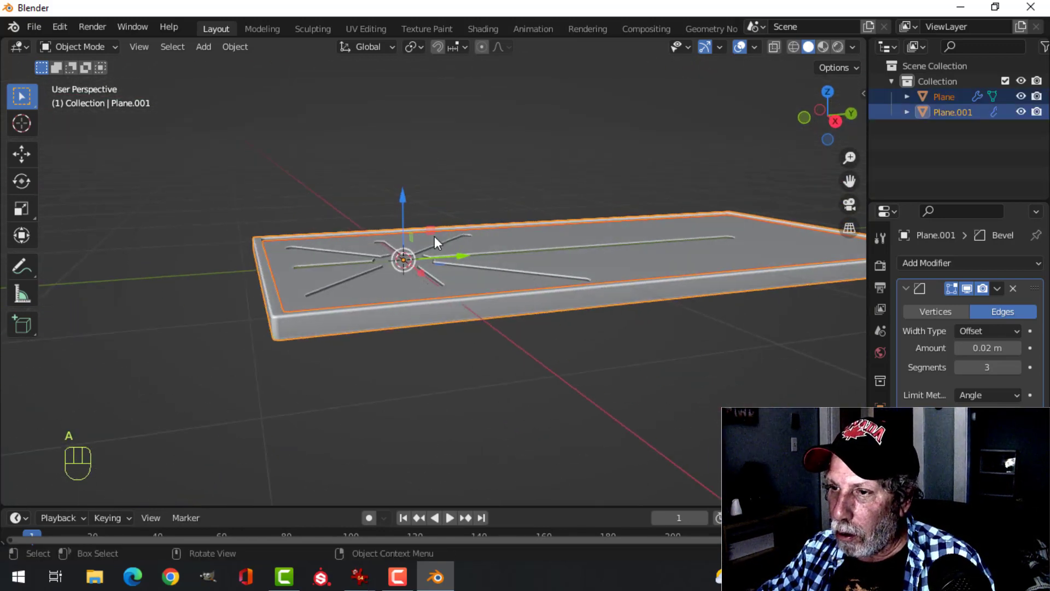
pyautogui.moveTo(406, 198); pyautogui.dragTo(407, 170)
pyautogui.moveTo(407, 171); pyautogui.dragTo(360, 225, button='middle')
# Step: Examine the rim's underside and its bevelled corner geometry in Edit Mode, then return to Object Mode
pyautogui.hotkey('alt', 'a')
pyautogui.click(253, 161)
pyautogui.press('Tab')
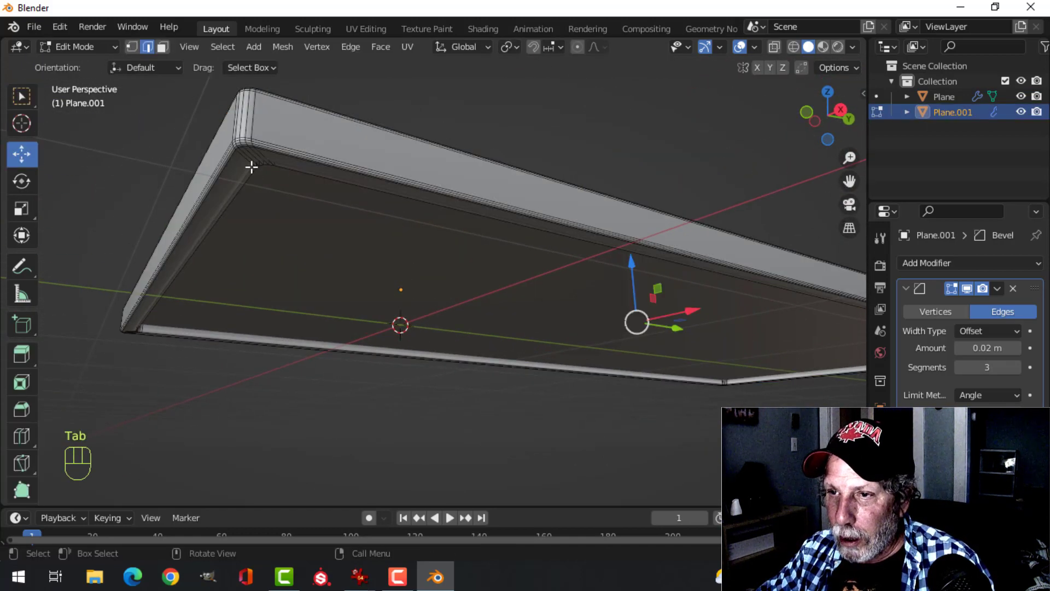
pyautogui.moveTo(253, 167); pyautogui.dragTo(424, 298, button='middle')
pyautogui.hotkey('alt', 'a')
pyautogui.press('Tab')
pyautogui.hotkey('alt', 'a')
# Step: Add a 32-vertex mesh circle at the centre of the drain channels in top view
pyautogui.scroll(8, 424, 290)
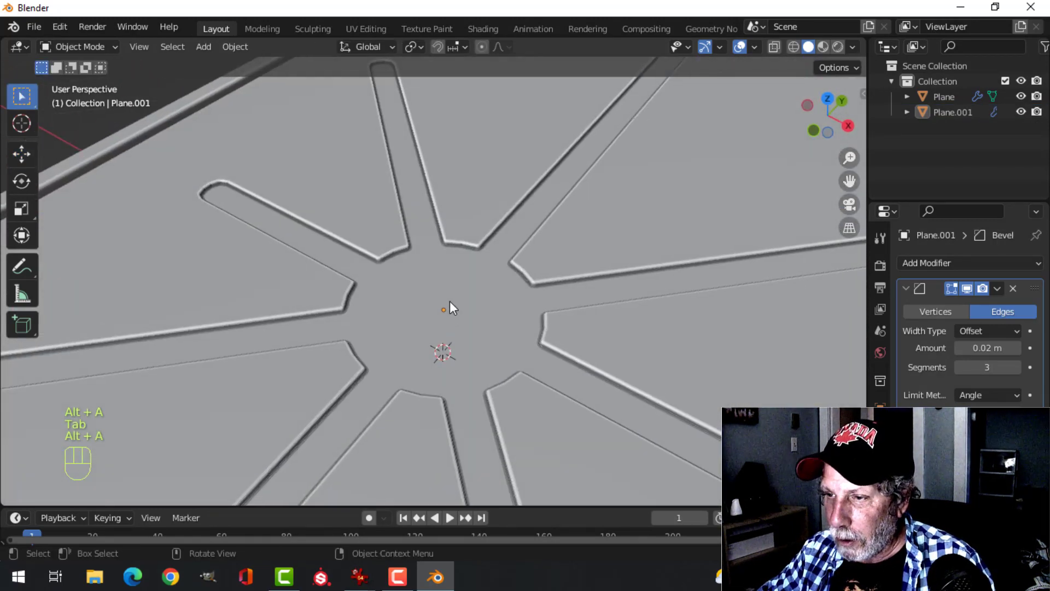
pyautogui.press('KP_7')
pyautogui.scroll(-3, 457, 300)
pyautogui.keyDown('shift'); pyautogui.moveTo(485, 368); pyautogui.dragTo(477, 290, button='middle'); pyautogui.keyUp('shift')
pyautogui.scroll(3, 432, 273)
pyautogui.scroll(2, 453, 264)
pyautogui.scroll(-4, 452, 264)
pyautogui.hotkey('shift', 'a')
pyautogui.moveTo(447, 246)
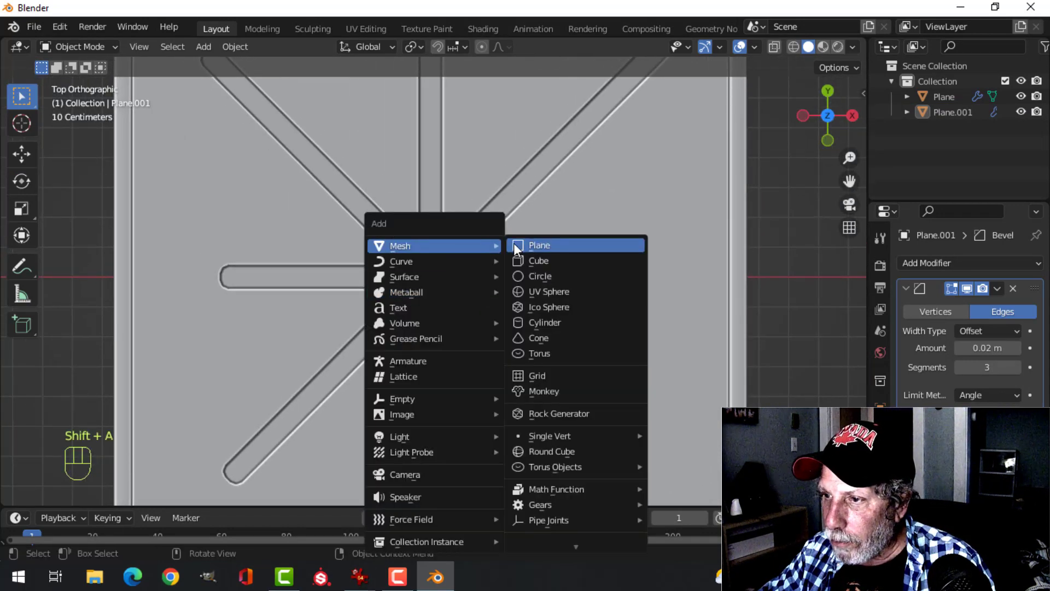
pyautogui.click(531, 274)
pyautogui.scroll(-2, 594, 299)
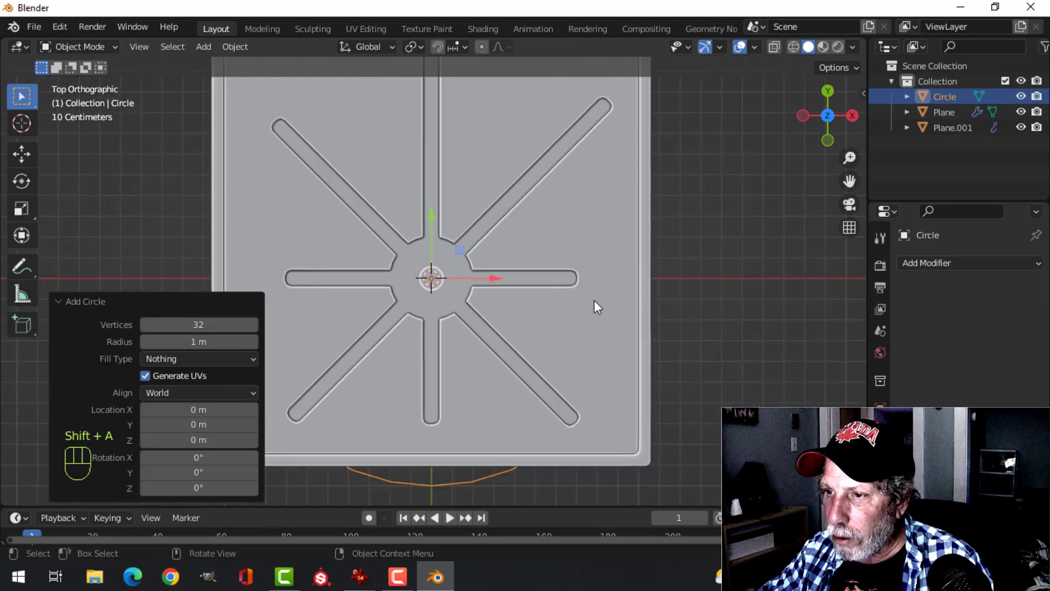
# Step: Scale the circle's mesh down to the size of the central drain area and raise it about 0.235 m
pyautogui.press('Tab')
pyautogui.press('s')
pyautogui.click(480, 294)
pyautogui.moveTo(480, 295); pyautogui.dragTo(403, 227, button='middle')
pyautogui.moveTo(432, 203); pyautogui.dragTo(431, 158)
# Step: Scale the circle by about 0.798 in top view to fit it inside the central drain recess
pyautogui.press('KP_7')
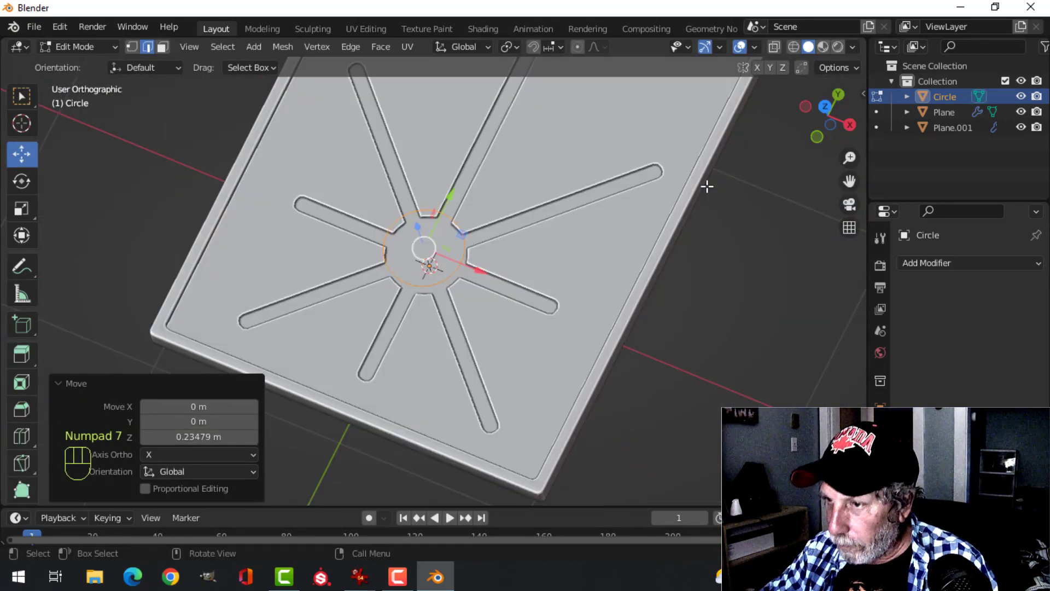
pyautogui.scroll(3, 705, 182)
pyautogui.press('s')
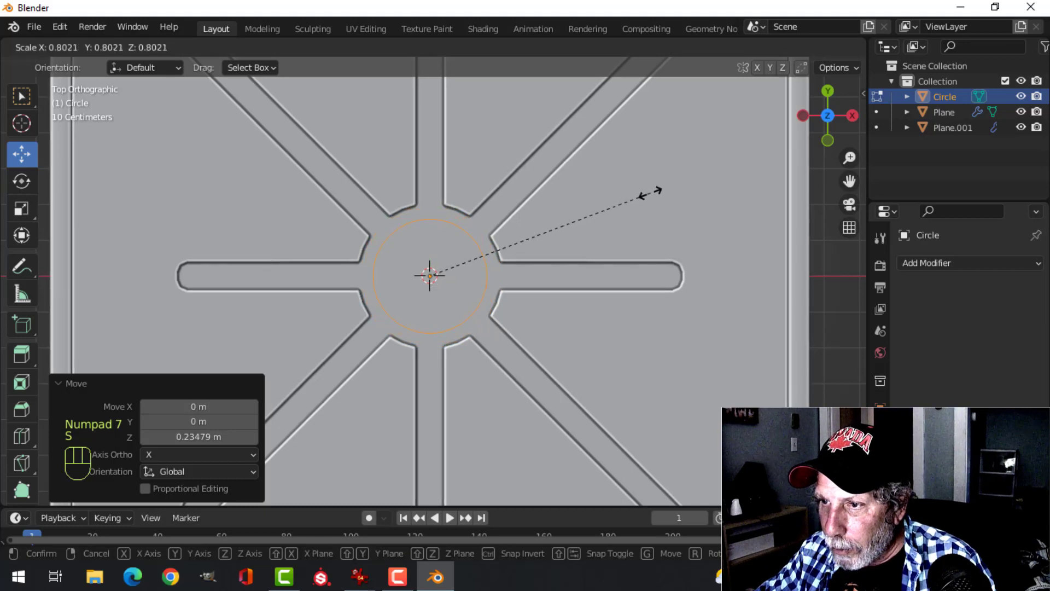
pyautogui.click(649, 193)
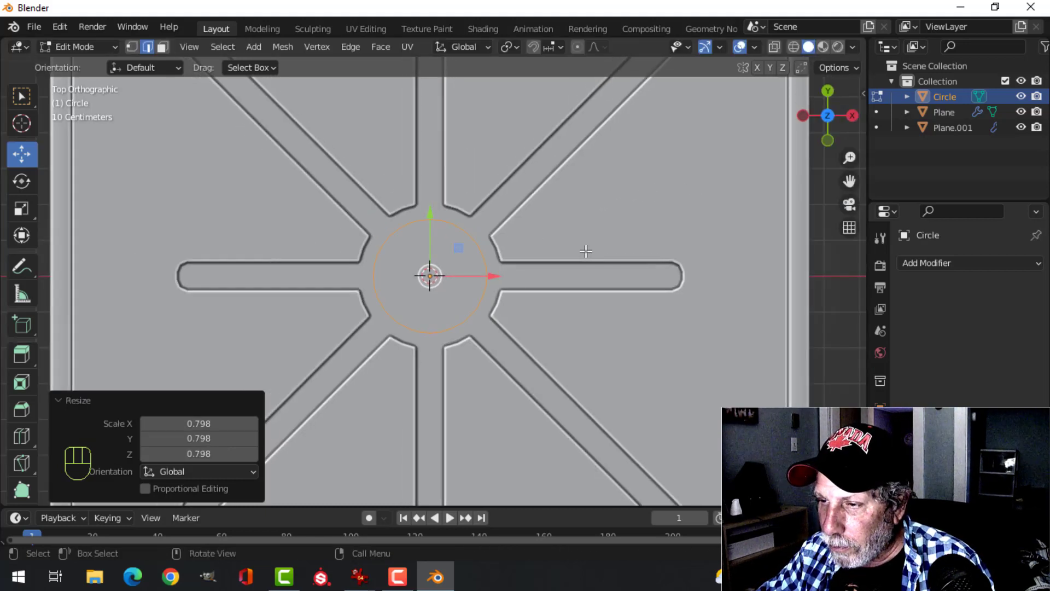
# Step: Fill the circle, extrude it downward into a short cylinder, and recalculate its normals to face outside
pyautogui.scroll(-1, 586, 251)
pyautogui.press('f')
pyautogui.moveTo(593, 251); pyautogui.dragTo(459, 124, button='middle')
pyautogui.rightClick(458, 123)
pyautogui.moveTo(437, 97); pyautogui.dragTo(443, 199)
pyautogui.moveTo(559, 309); pyautogui.dragTo(541, 272, button='middle')
pyautogui.press('a')
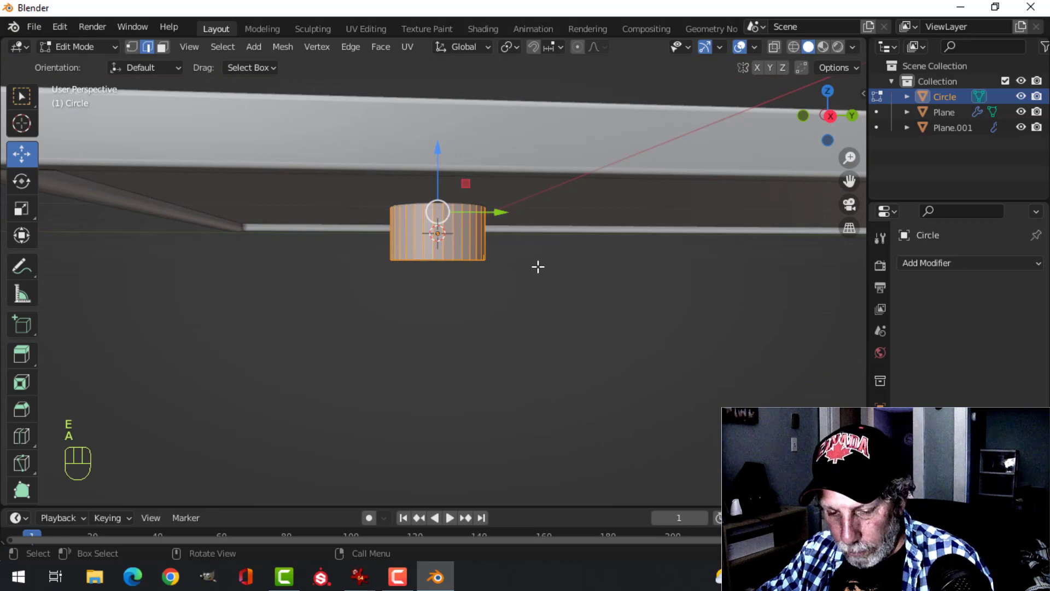
pyautogui.hotkey('alt', 'n')
pyautogui.click(538, 266)
pyautogui.press('Tab')
# Step: Add a Boolean modifier set to Difference on the channelled slab and place it above the Bevel modifier
pyautogui.moveTo(492, 211); pyautogui.dragTo(510, 268, button='middle')
pyautogui.hotkey('alt', 'a')
pyautogui.click(539, 232)
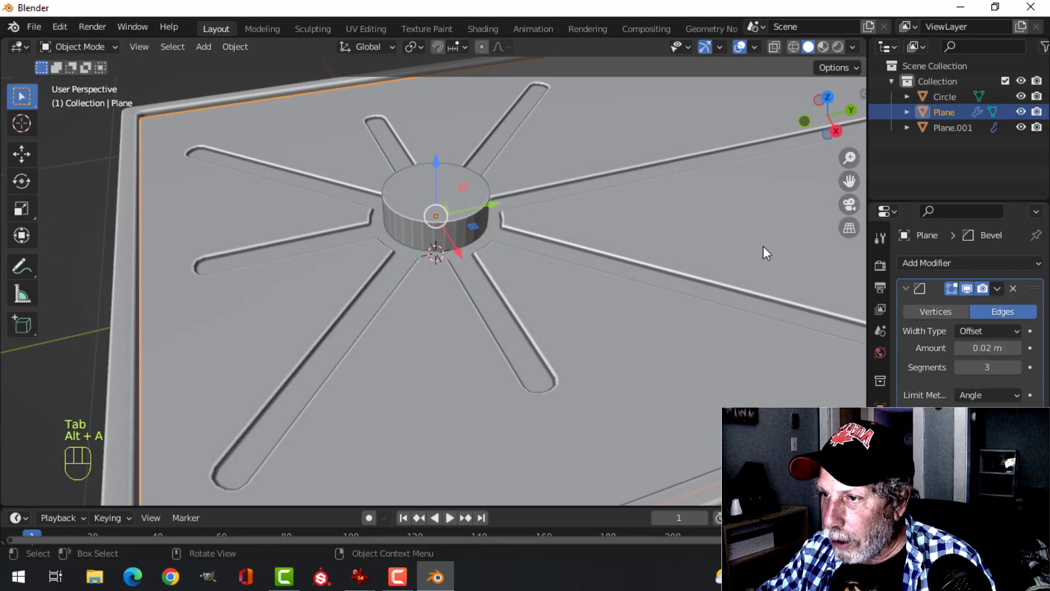
pyautogui.click(906, 288)
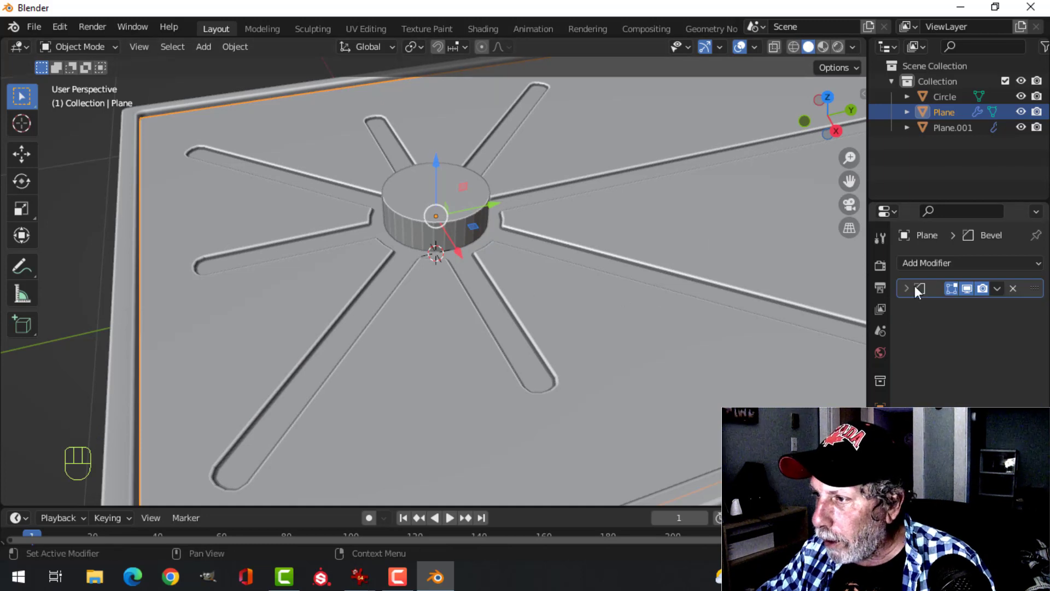
pyautogui.click(925, 264)
pyautogui.click(738, 340)
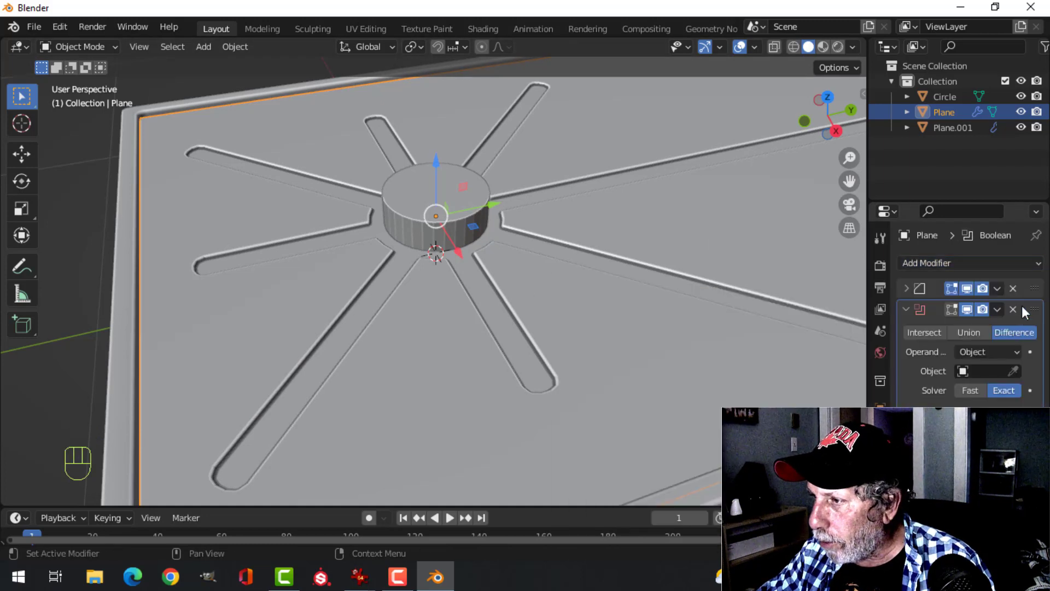
pyautogui.moveTo(1036, 309); pyautogui.dragTo(1034, 286)
# Step: Use the cylinder as the Boolean's cutting object, apply the modifier to the slab, and hide the cylinder
pyautogui.click(1013, 349)
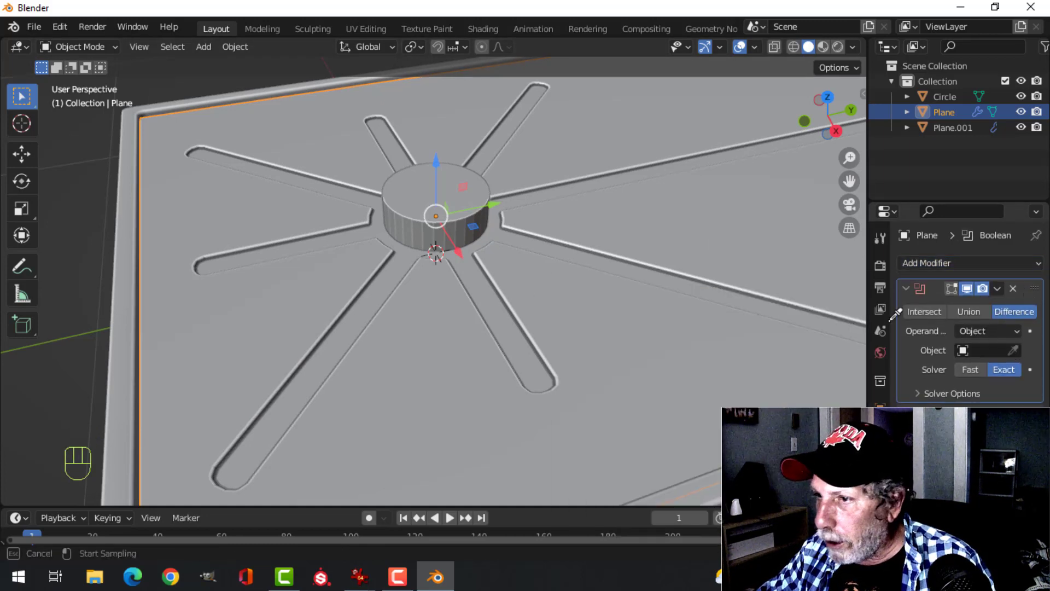
pyautogui.click(997, 288)
pyautogui.click(919, 306)
pyautogui.click(481, 180)
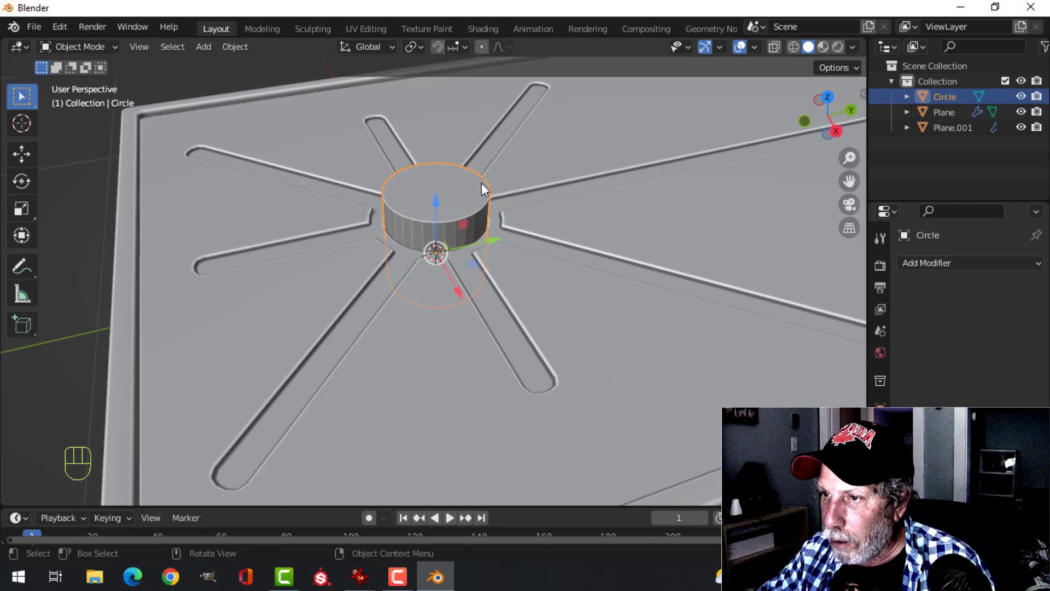
pyautogui.press('h')
pyautogui.scroll(5, 476, 241)
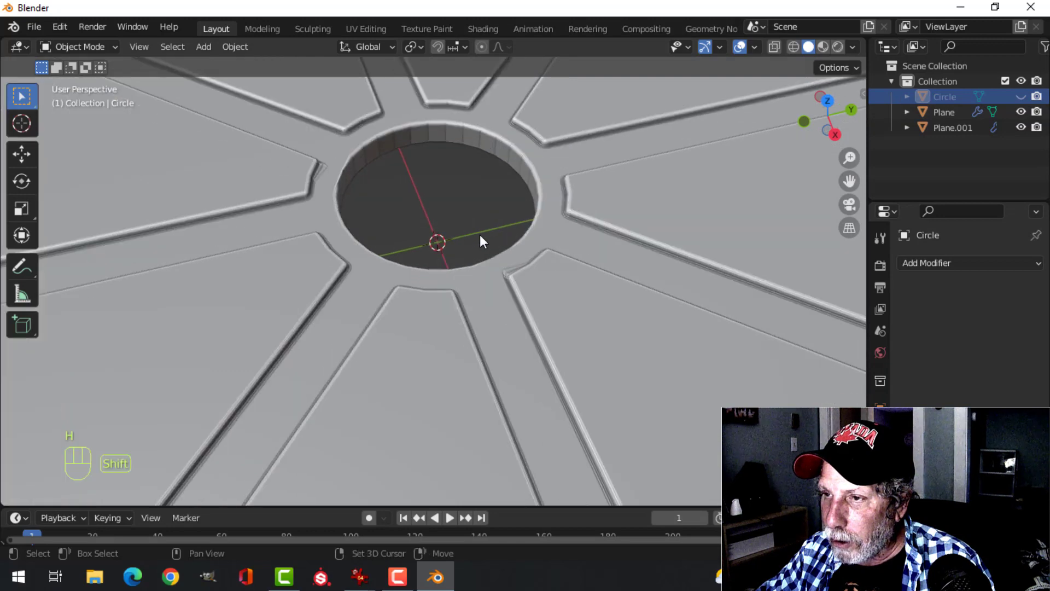
# Step: Bevel the upper edge loop of the slab's drain hole about 0.007 m wide with 4 segments
pyautogui.moveTo(480, 235); pyautogui.dragTo(469, 199, button='middle')
pyautogui.click(550, 208)
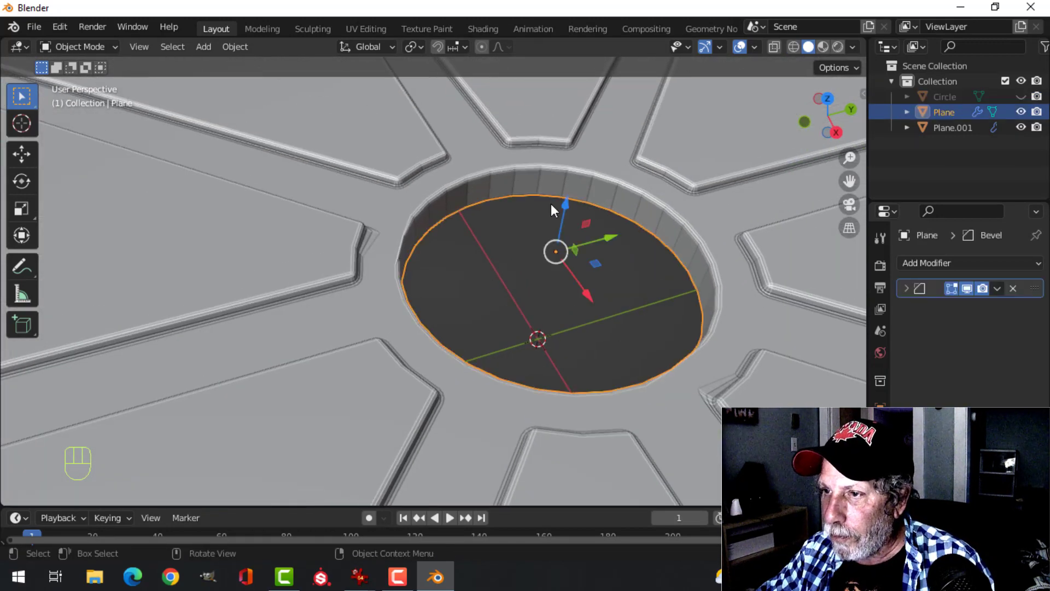
pyautogui.press('Tab')
pyautogui.hotkey('alt', 'a')
pyautogui.moveTo(545, 217); pyautogui.dragTo(500, 215, button='middle')
pyautogui.press('2')
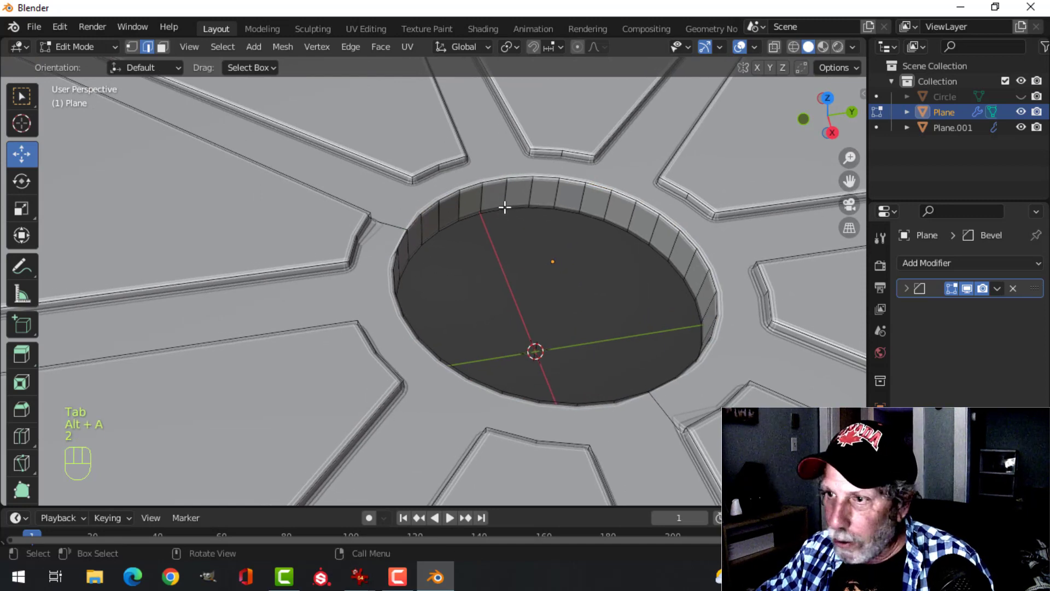
pyautogui.keyDown('alt'); pyautogui.keyDown('shift'); pyautogui.click(482, 177); pyautogui.keyUp('shift'); pyautogui.keyUp('alt')
pyautogui.keyDown('alt'); pyautogui.keyDown('shift'); pyautogui.click(448, 250); pyautogui.keyUp('shift'); pyautogui.keyUp('alt')
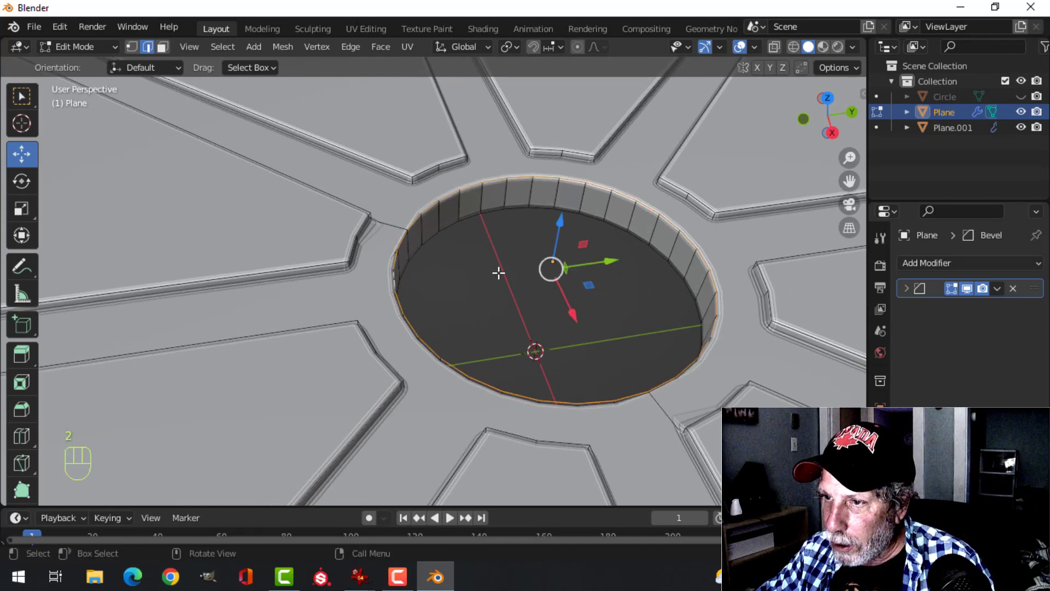
pyautogui.moveTo(497, 272); pyautogui.dragTo(438, 247, button='middle')
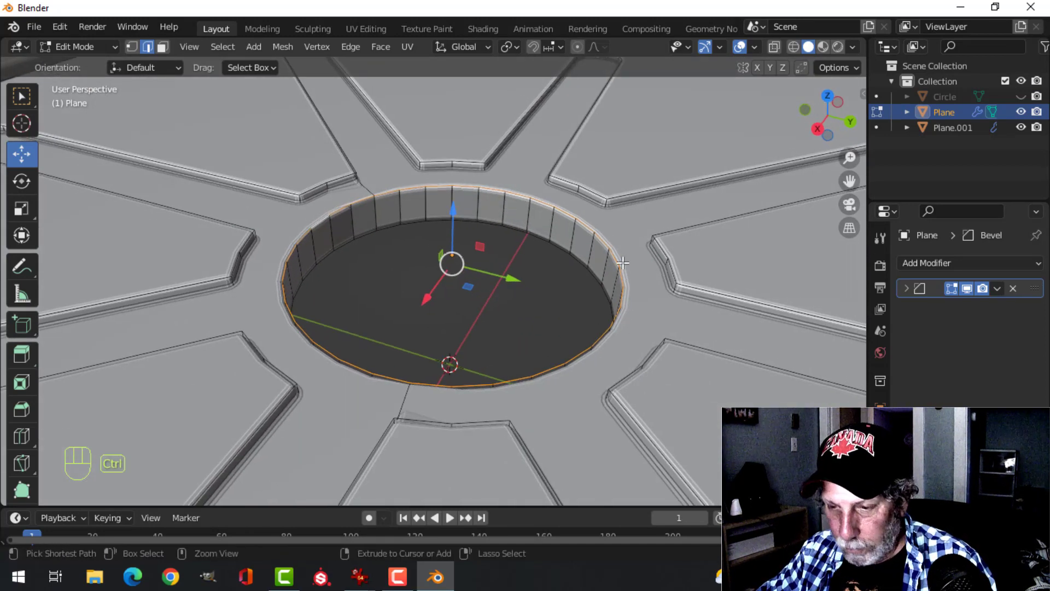
pyautogui.hotkey('ctrl', 'b')
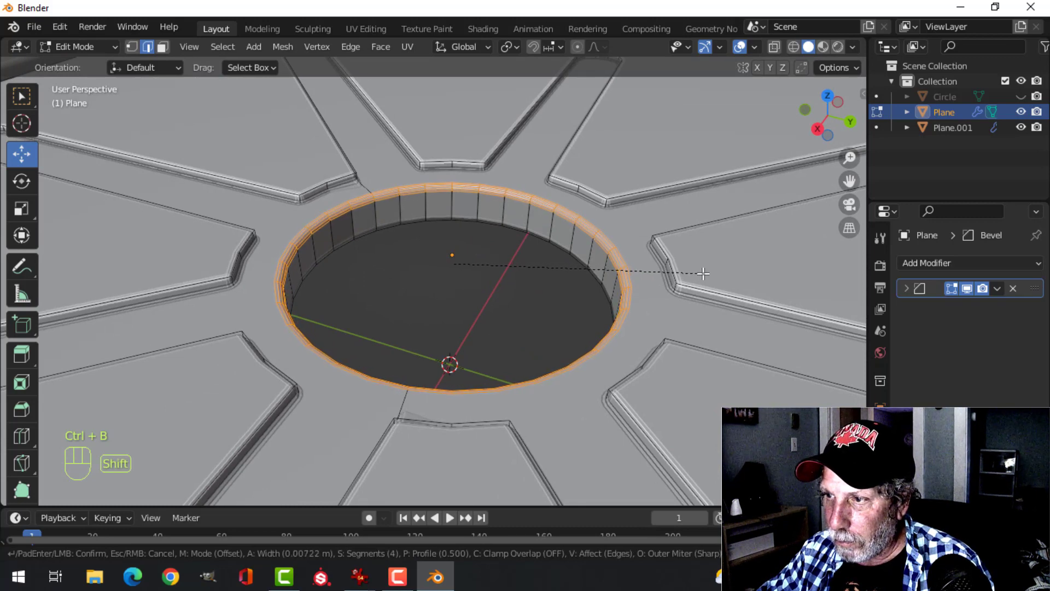
pyautogui.click(714, 270)
pyautogui.press('Tab')
# Step: Shade the channelled slab smooth in Object Mode
pyautogui.scroll(-4, 546, 252)
pyautogui.hotkey('alt', 'a')
pyautogui.moveTo(542, 250); pyautogui.dragTo(501, 265, button='middle')
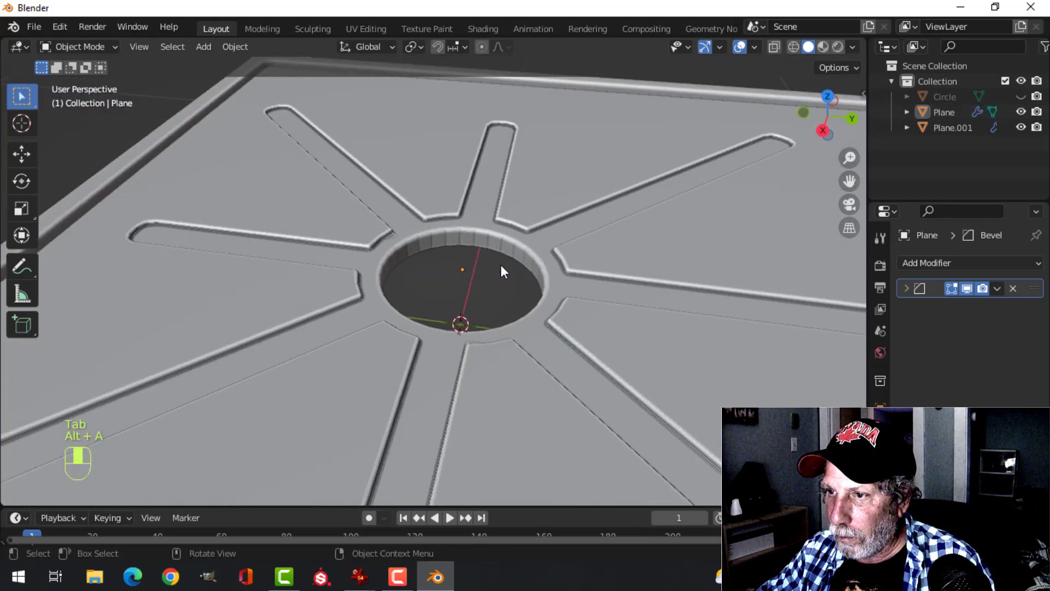
pyautogui.click(463, 231)
pyautogui.rightClick(463, 231)
pyautogui.click(462, 231)
pyautogui.hotkey('alt', 'a')
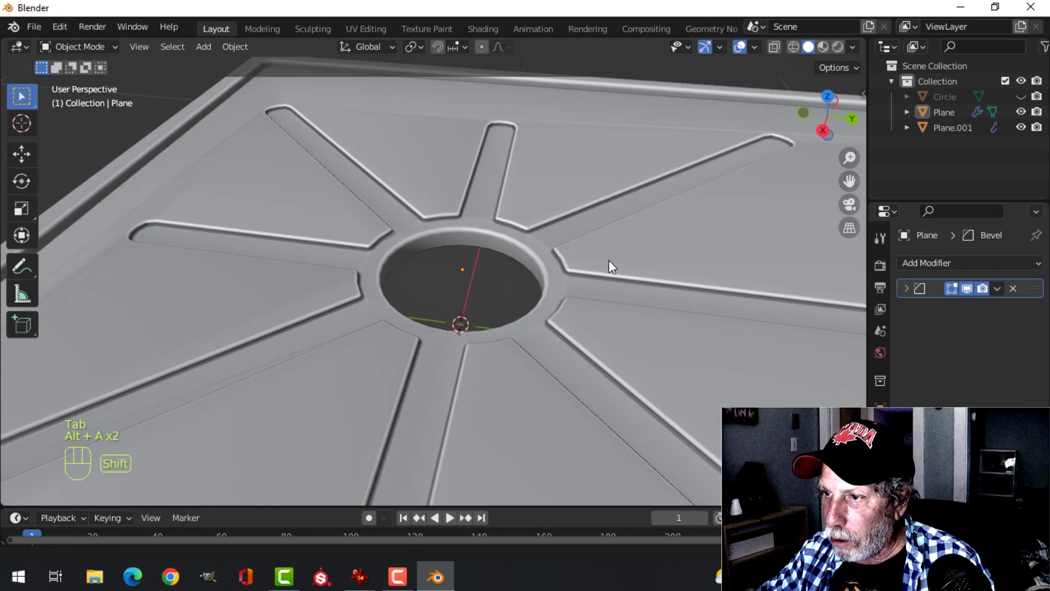
# Step: Add a Weighted Normal modifier to the slab and enable Auto Smooth at 30° for its normals
pyautogui.keyDown('shift'); pyautogui.moveTo(608, 261); pyautogui.dragTo(552, 245, button='middle'); pyautogui.keyUp('shift')
pyautogui.click(552, 237)
pyautogui.click(943, 261)
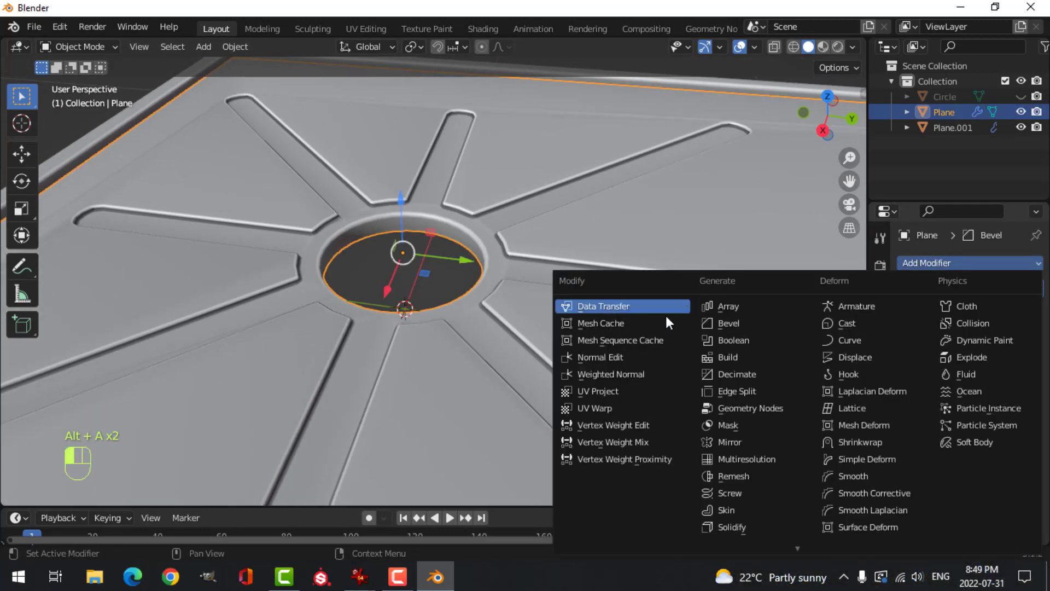
pyautogui.click(638, 373)
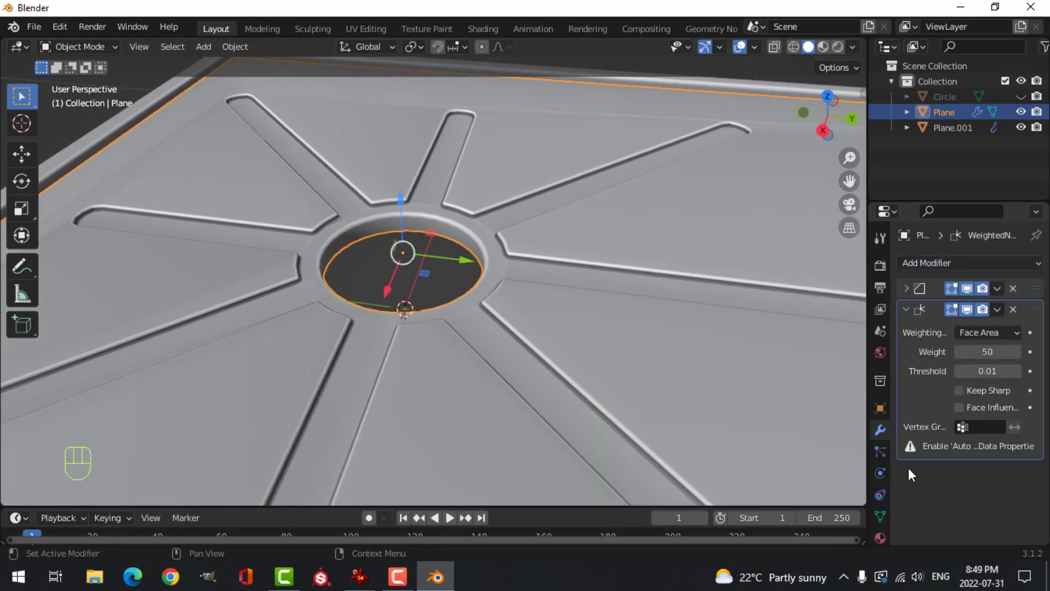
pyautogui.click(880, 516)
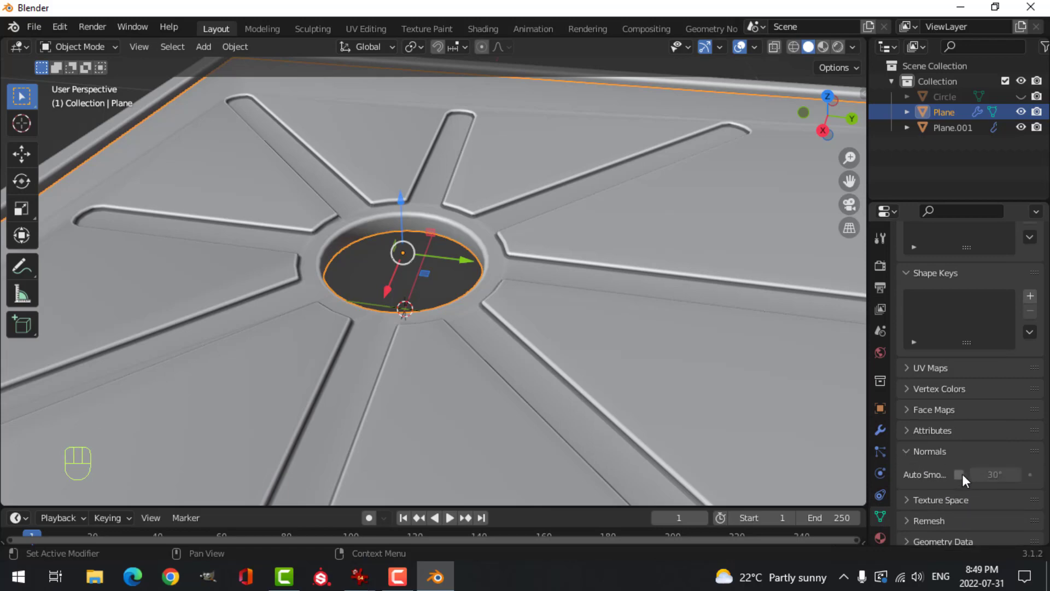
pyautogui.click(960, 474)
pyautogui.moveTo(518, 313); pyautogui.dragTo(471, 330, button='middle')
pyautogui.hotkey('alt', 'a')
pyautogui.scroll(-5, 571, 317)
pyautogui.scroll(-3, 435, 353)
pyautogui.scroll(5, 470, 330)
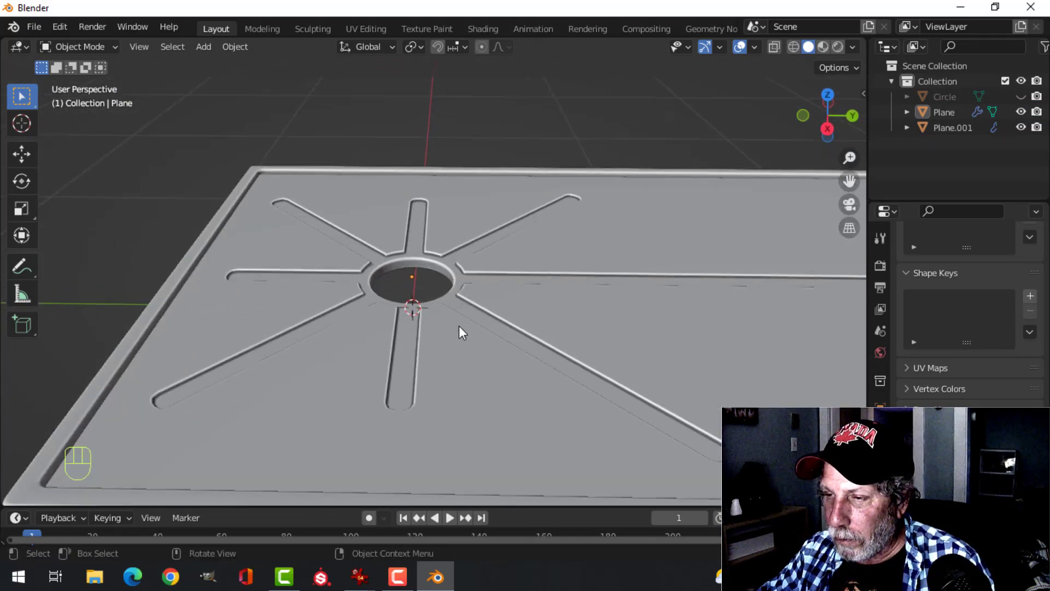
# Step: Unhide the cylinder and raise its bottom face to make the cylinder shallower
pyautogui.hotkey('alt', 'h')
pyautogui.hotkey('alt', 'a')
pyautogui.click(427, 268)
pyautogui.keyDown('shift'); pyautogui.moveTo(428, 268); pyautogui.dragTo(492, 214, button='middle'); pyautogui.keyUp('shift')
pyautogui.press('Tab')
pyautogui.press('a')
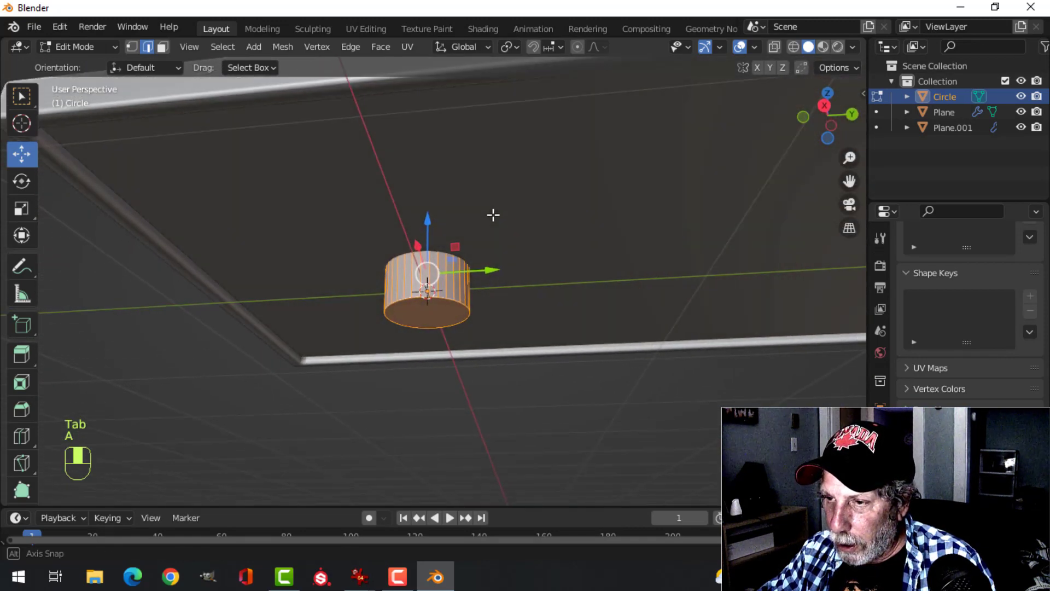
pyautogui.hotkey('alt', 'a')
pyautogui.moveTo(441, 295); pyautogui.dragTo(463, 293, button='middle')
pyautogui.press('3')
pyautogui.click(427, 300)
pyautogui.moveTo(427, 258); pyautogui.dragTo(429, 206)
pyautogui.moveTo(429, 206); pyautogui.dragTo(490, 295, button='middle')
# Step: Delete the cylinder's top and bottom faces to leave an open ring
pyautogui.moveTo(427, 273); pyautogui.dragTo(450, 258)
pyautogui.moveTo(477, 291); pyautogui.dragTo(486, 209, button='middle')
pyautogui.keyDown('shift'); pyautogui.click(424, 280); pyautogui.keyUp('shift')
pyautogui.press('x')
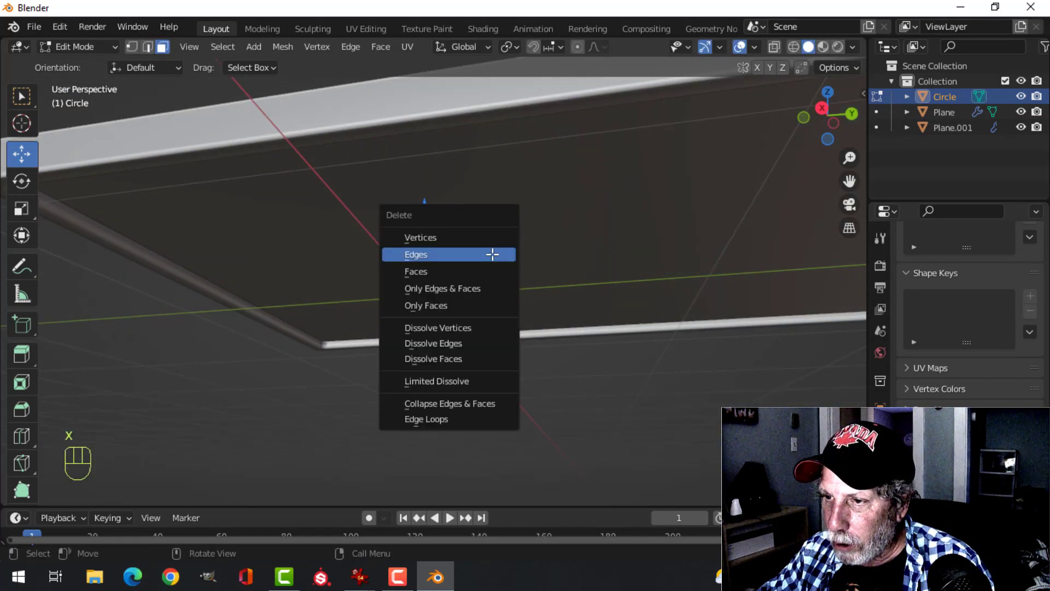
pyautogui.click(467, 272)
pyautogui.moveTo(495, 256); pyautogui.dragTo(490, 291, button='middle')
pyautogui.scroll(3, 487, 306)
pyautogui.press('a')
pyautogui.hotkey('alt', 'a')
pyautogui.scroll(-2, 487, 276)
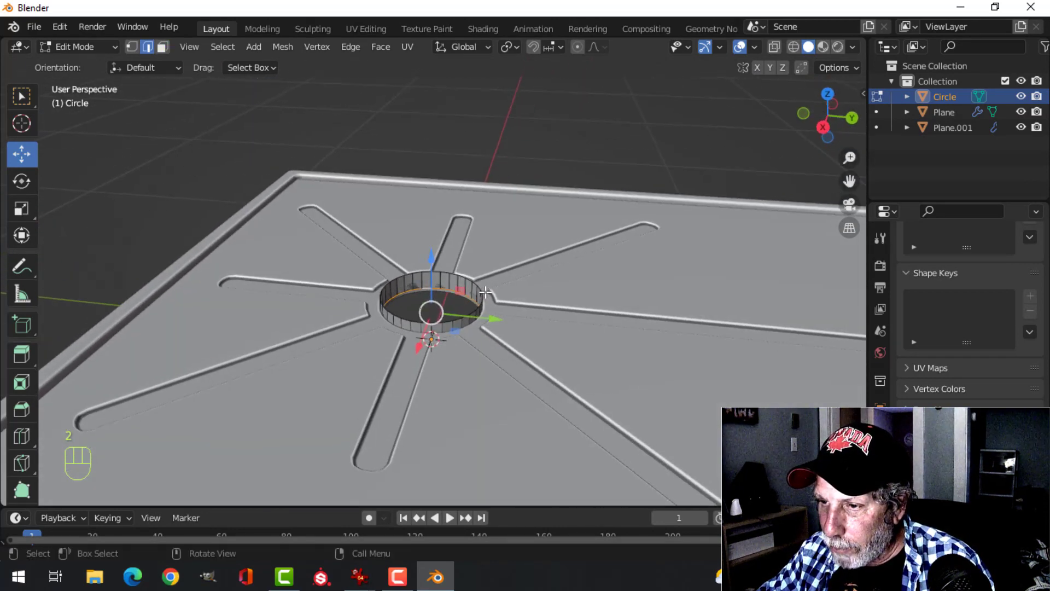
# Step: Lower the entire open ring so that it sits inside the slab's drain hole
pyautogui.scroll(2, 521, 280)
pyautogui.scroll(4, 602, 279)
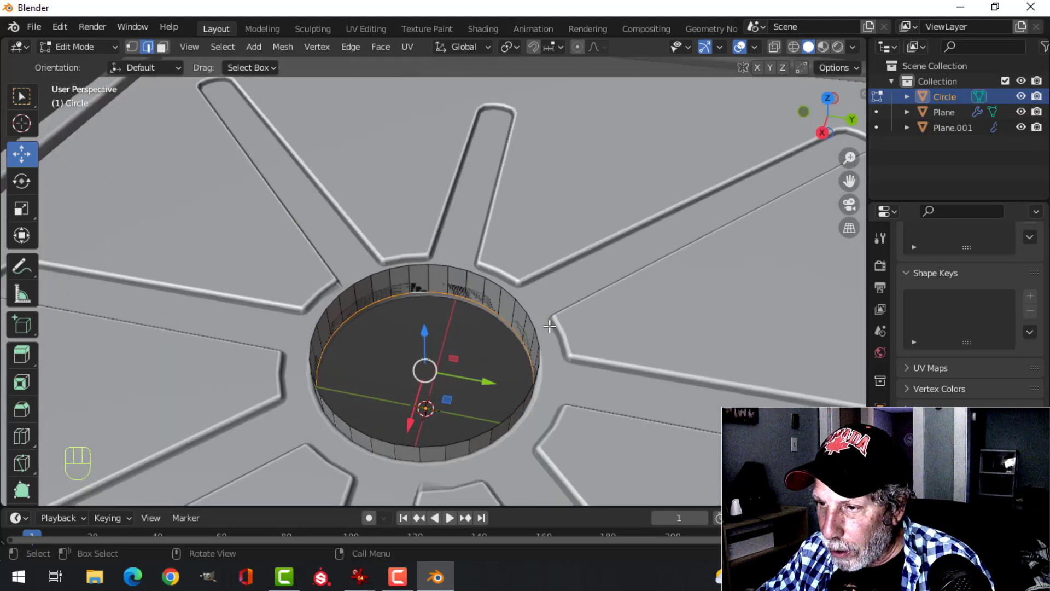
pyautogui.moveTo(557, 262); pyautogui.dragTo(447, 246, button='middle')
pyautogui.press('a')
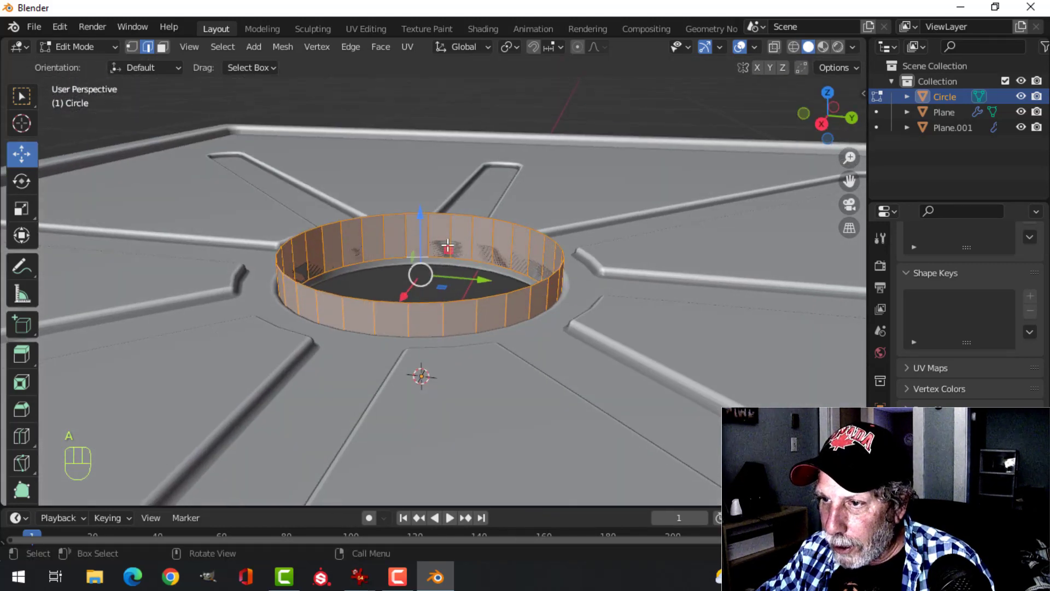
pyautogui.moveTo(422, 215); pyautogui.dragTo(425, 240)
pyautogui.hotkey('alt', 'a')
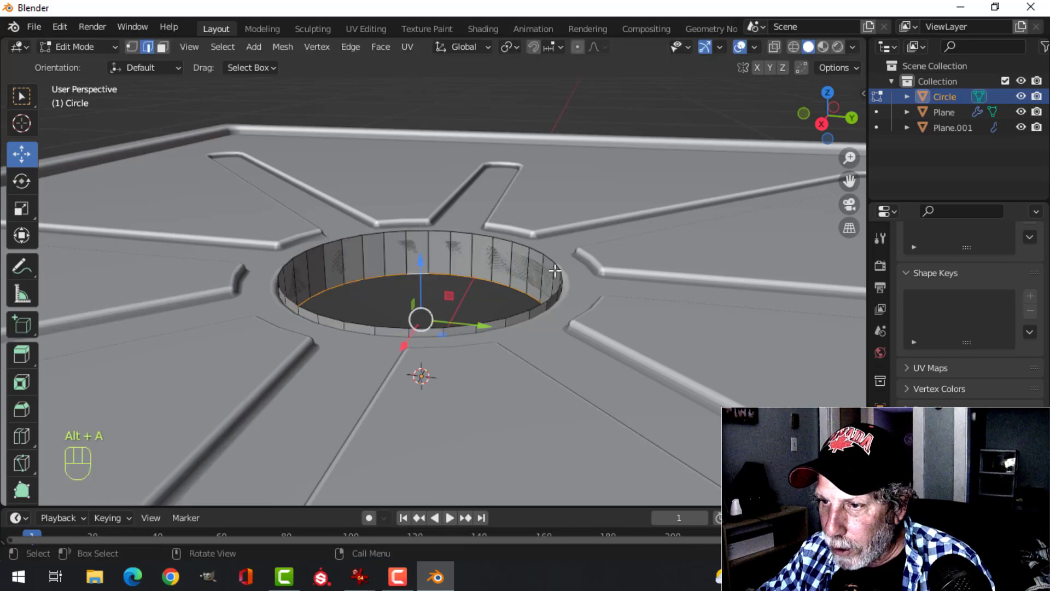
# Step: Extrude the ring's bottom edge loop inward by scaling it to form a flat drain floor rim
pyautogui.moveTo(554, 270); pyautogui.dragTo(684, 284, button='middle')
pyautogui.press('e')
pyautogui.rightClick(619, 290)
pyautogui.press('s')
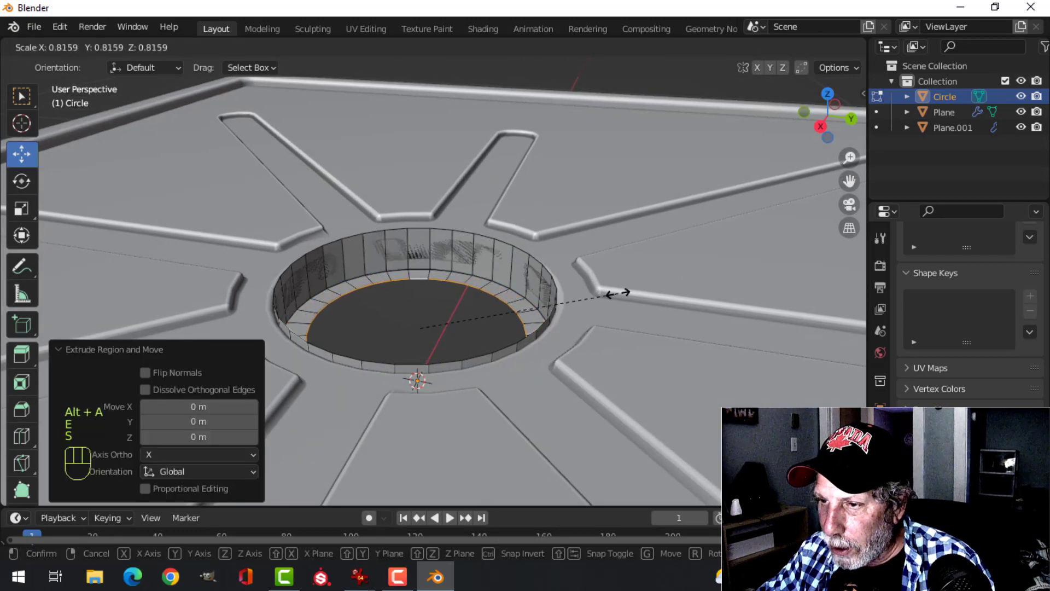
pyautogui.click(607, 293)
pyautogui.moveTo(607, 294)
pyautogui.mouseDown(button='middle')
pyautogui.moveTo(580, 346)
pyautogui.moveTo(604, 296)
pyautogui.mouseUp(button='middle')
pyautogui.press('s')
pyautogui.rightClick(640, 288)
# Step: Extrude the drain floor's inner edge inward twice, scaling the new loops by 0.605 and 0.724
pyautogui.press('e')
pyautogui.rightClick(667, 271)
pyautogui.press('s')
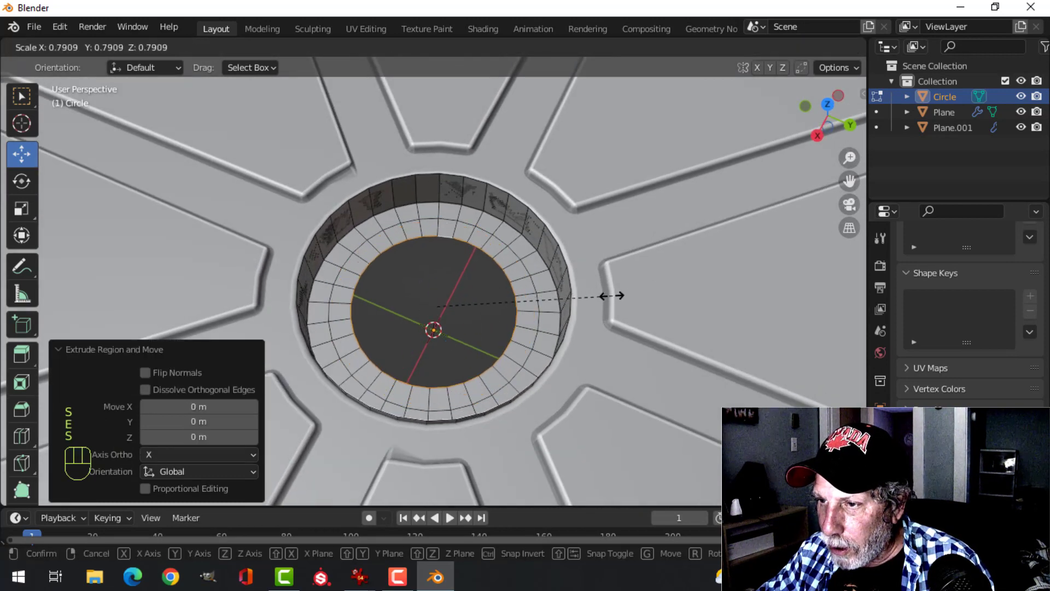
pyautogui.click(577, 303)
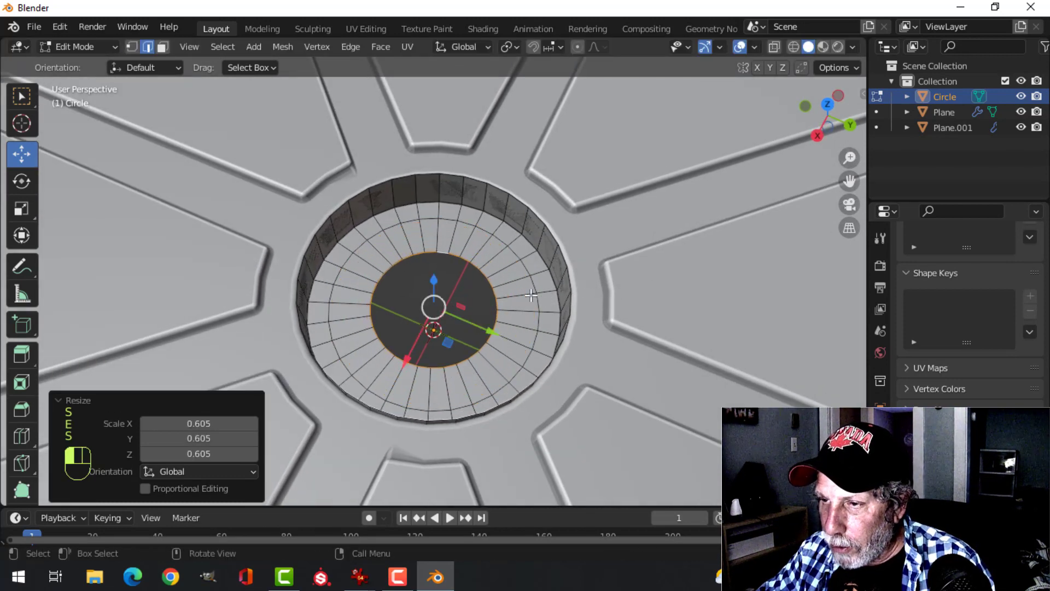
pyautogui.press('e')
pyautogui.rightClick(682, 265)
pyautogui.press('s')
pyautogui.click(599, 286)
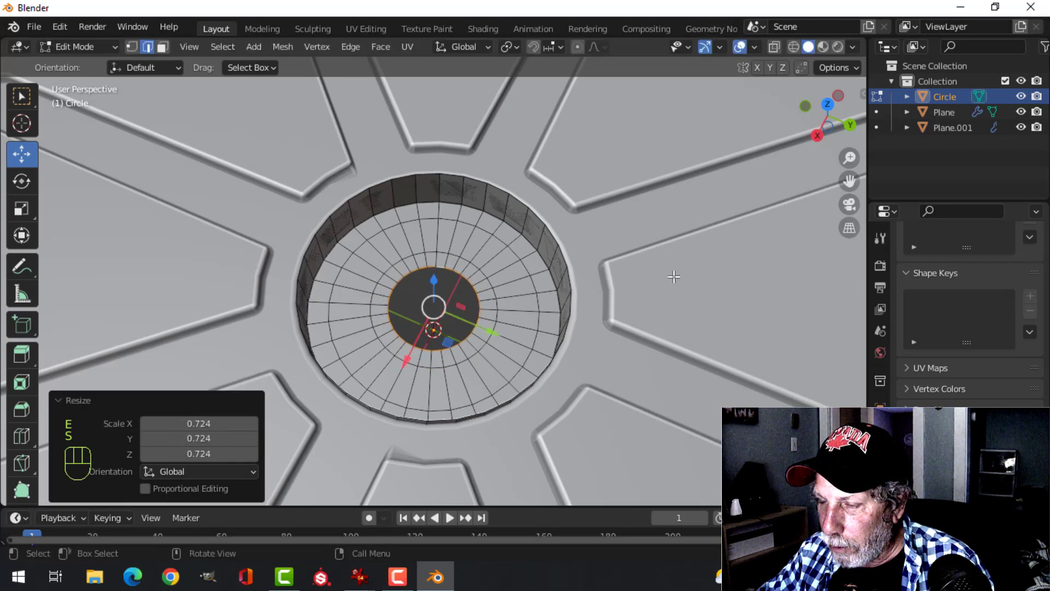
# Step: Extrude two more inner loops toward the drain's centre, scaling them by about 0.55 and 0.75
pyautogui.press('e')
pyautogui.rightClick(677, 273)
pyautogui.press('s')
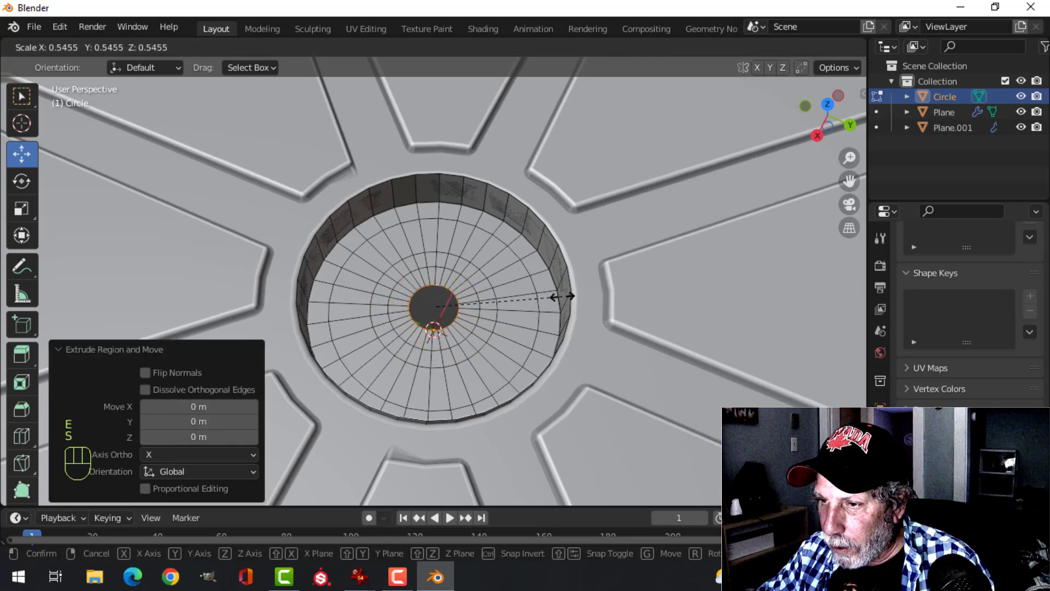
pyautogui.click(562, 296)
pyautogui.press('e')
pyautogui.rightClick(624, 293)
pyautogui.press('s')
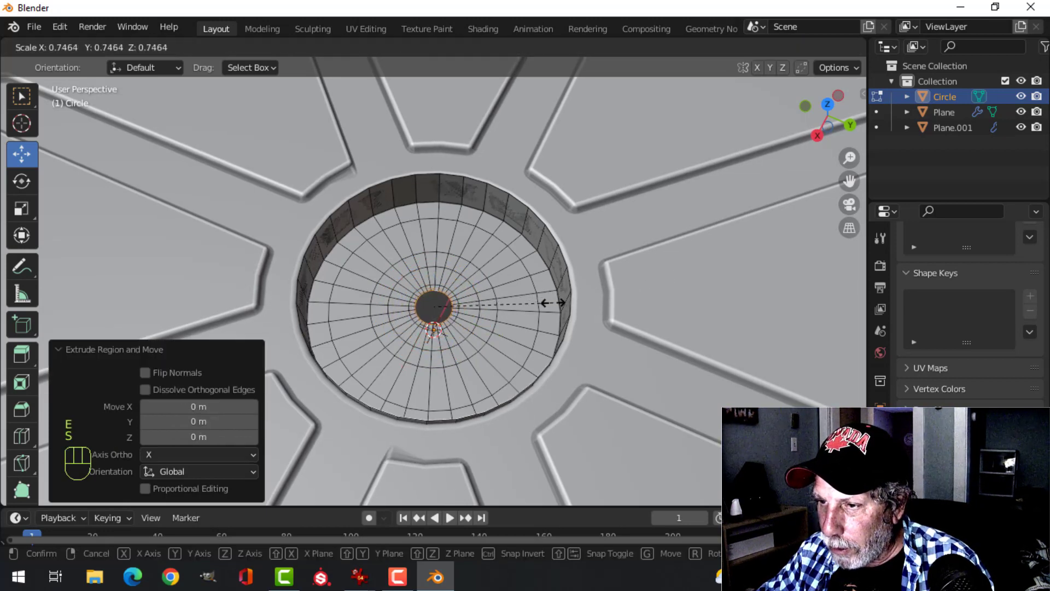
pyautogui.click(550, 301)
# Step: Enlarge the drain floor's two outer inset loops, scaling them by about 1.05 and 1.152 respectively
pyautogui.scroll(2, 474, 270)
pyautogui.hotkey('alt', 'a')
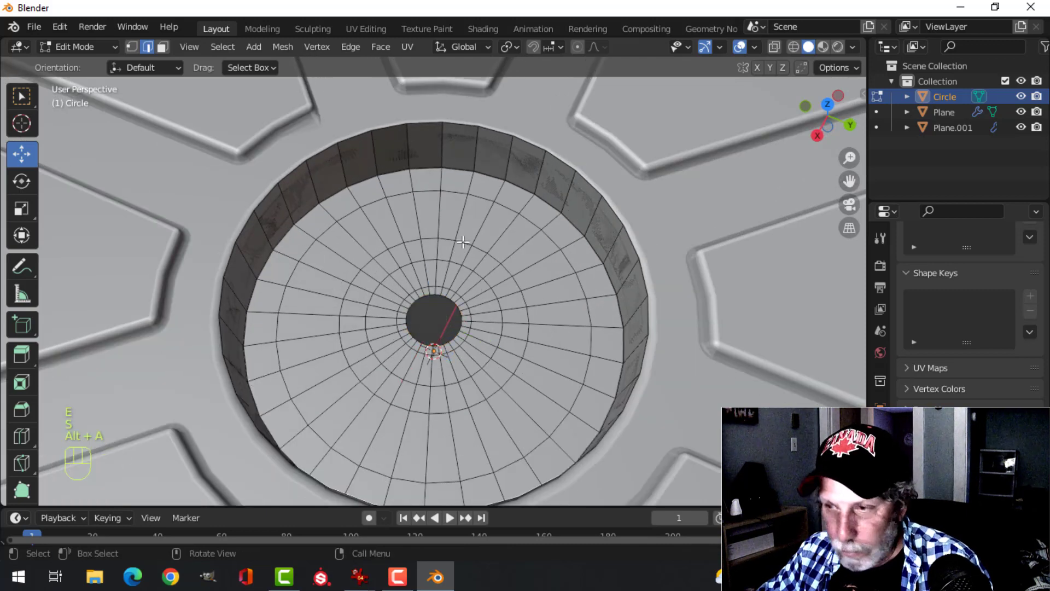
pyautogui.press('s')
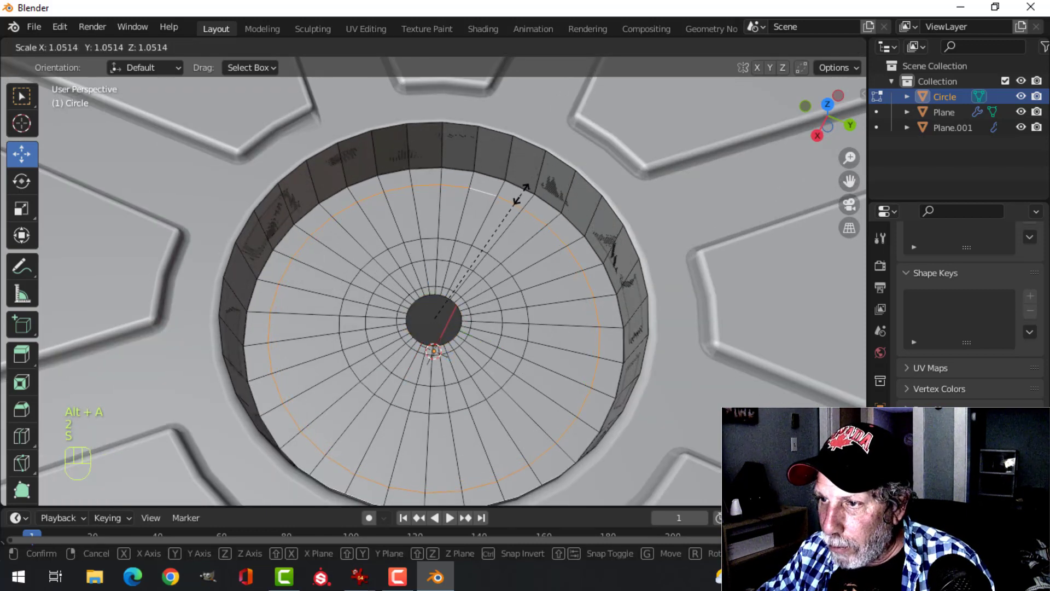
pyautogui.click(517, 199)
pyautogui.hotkey('alt', 'a')
pyautogui.press('s')
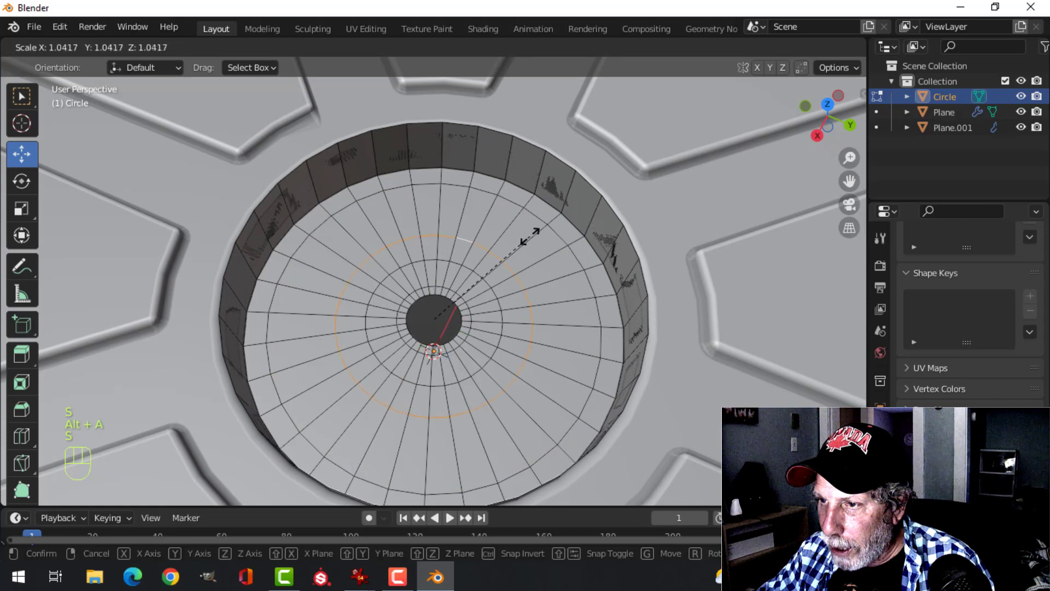
pyautogui.click(487, 221)
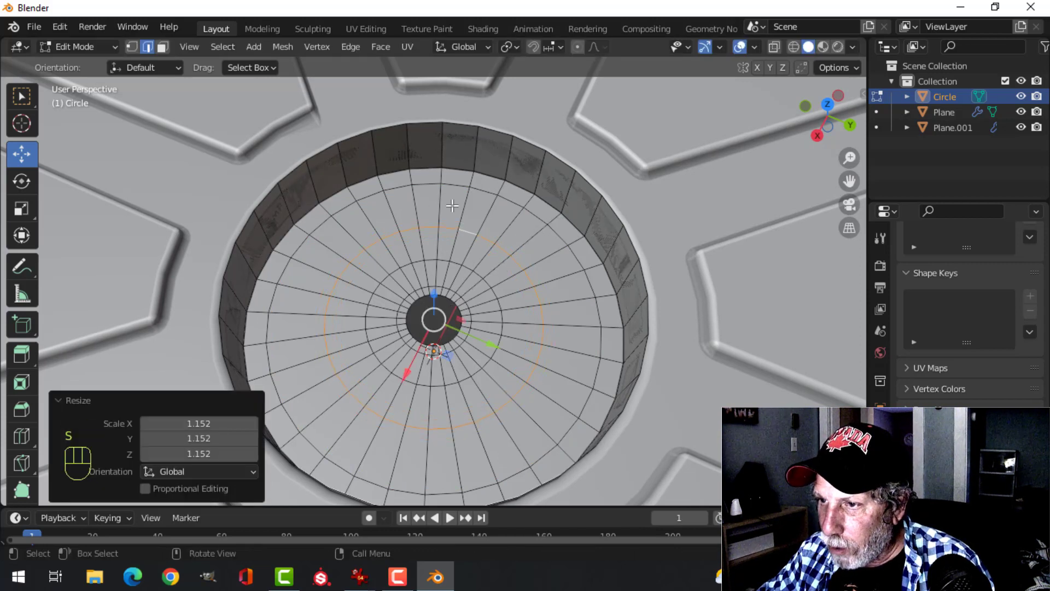
# Step: Enlarge the next inner edge loop of the drain floor, the one just outside the small central loops
pyautogui.hotkey('alt', 'a')
pyautogui.keyDown('alt'); pyautogui.click(454, 263); pyautogui.keyUp('alt')
pyautogui.press('s')
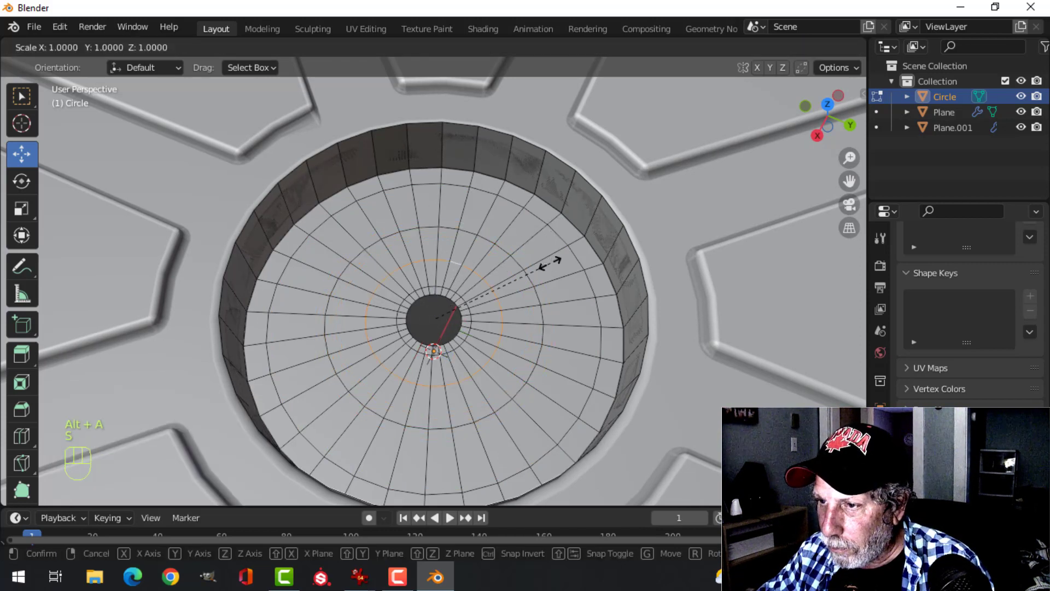
pyautogui.click(570, 254)
pyautogui.hotkey('alt', 'a')
pyautogui.keyDown('shift'); pyautogui.scroll(1, 504, 254); pyautogui.keyUp('shift')
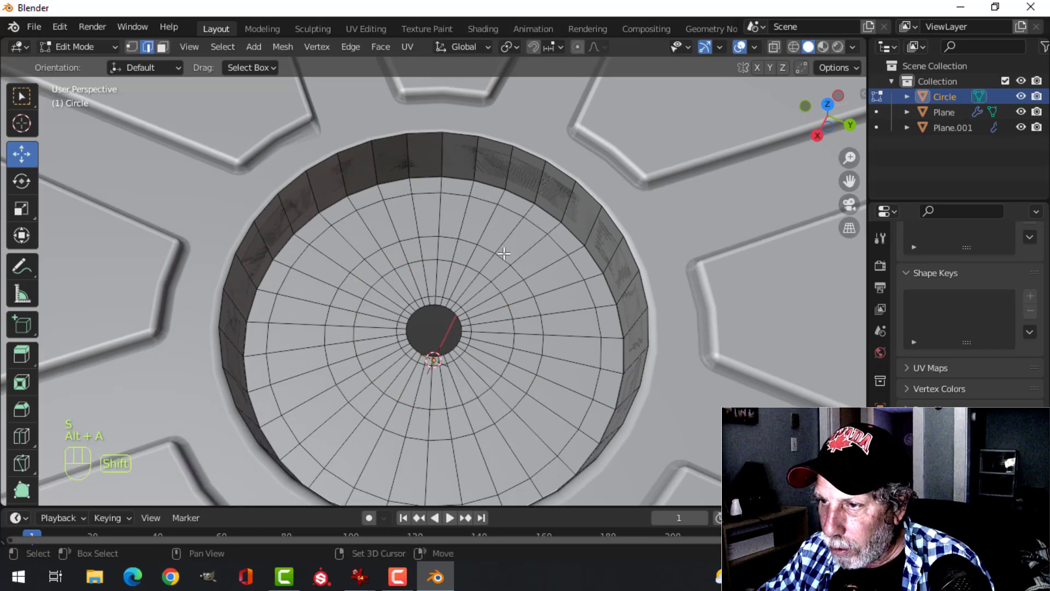
# Step: Scale the entire drain mesh down by about 0.98 so it fits inside the slab's hole
pyautogui.press('a')
pyautogui.press('s')
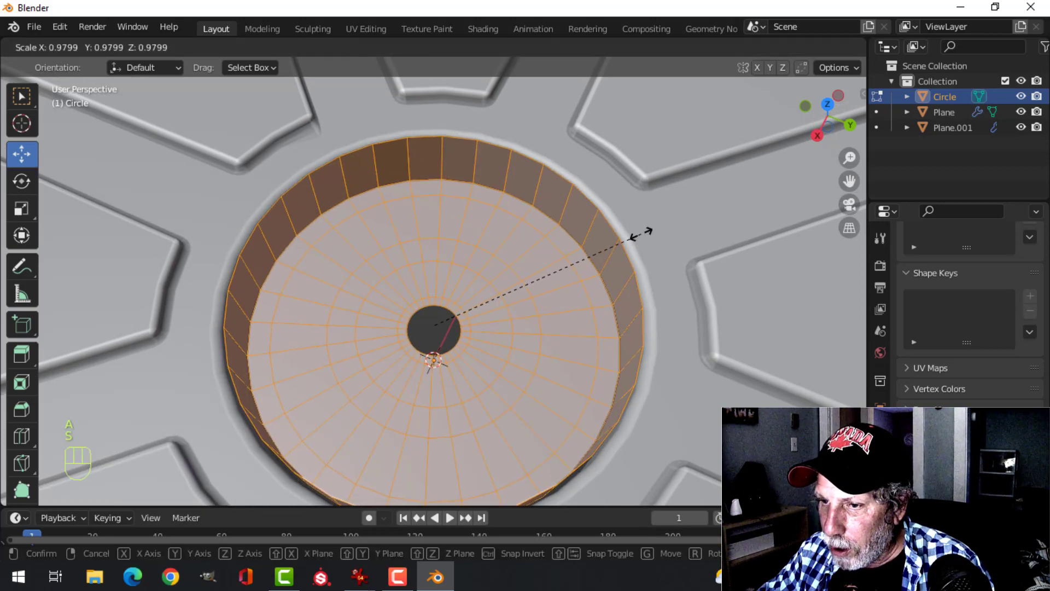
pyautogui.click(647, 232)
pyautogui.press('Tab')
pyautogui.moveTo(592, 260)
pyautogui.keyDown('shift'); pyautogui.mouseDown(button='middle')
pyautogui.moveTo(596, 242)
pyautogui.moveTo(594, 250)
pyautogui.mouseUp(button='middle'); pyautogui.keyUp('shift')
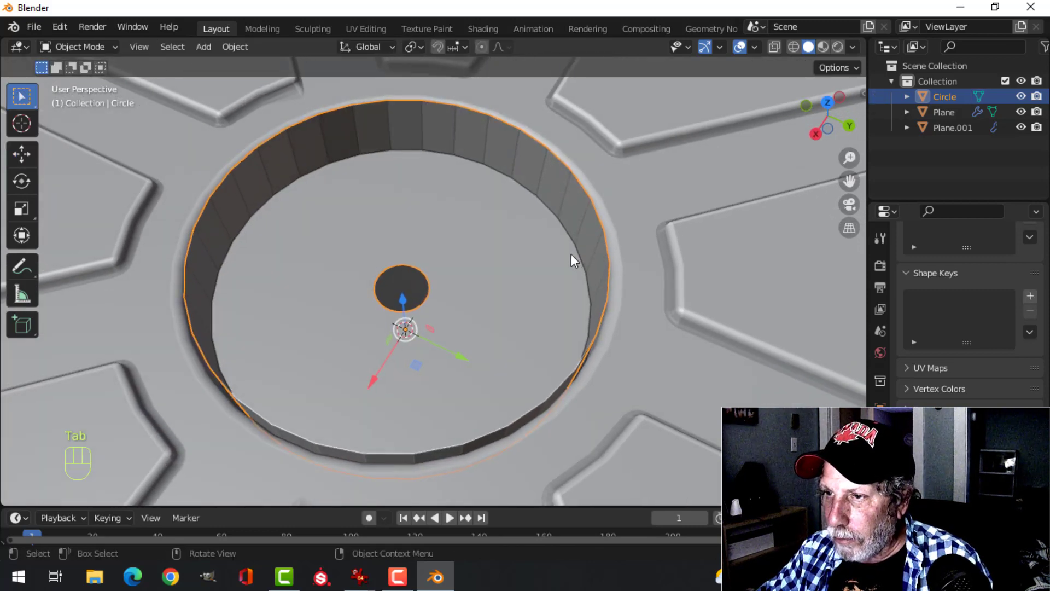
# Step: Cut the outer ring of drain slots by deleting every other face of the wide outer floor loop, using Checker Deselect
pyautogui.press('Tab')
pyautogui.keyDown('shift'); pyautogui.moveTo(442, 220); pyautogui.dragTo(496, 252, button='middle'); pyautogui.keyUp('shift')
pyautogui.hotkey('alt', 'a')
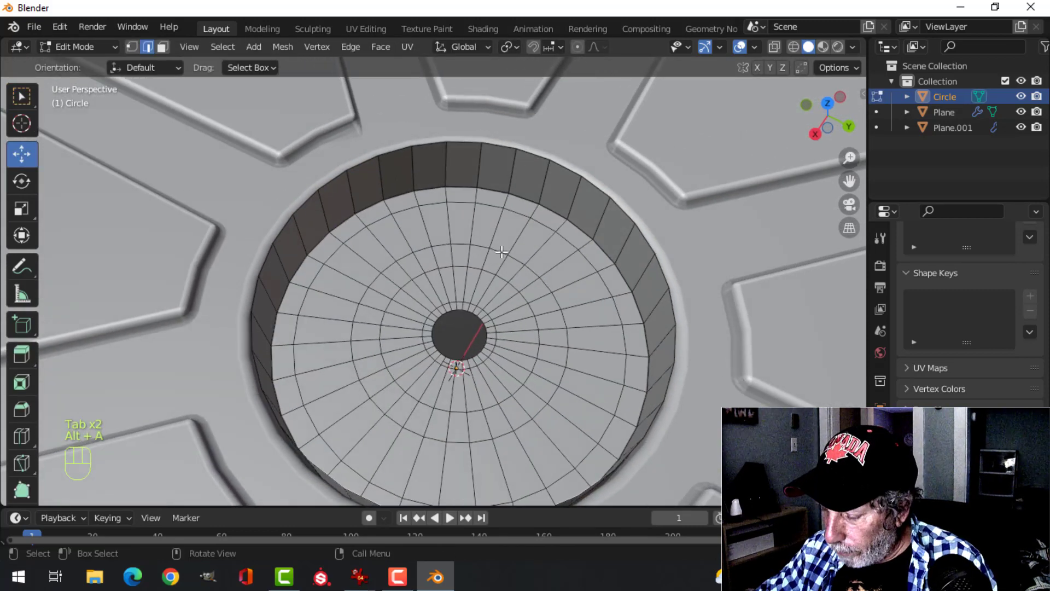
pyautogui.press('KP_7')
pyautogui.scroll(4, 512, 249)
pyautogui.keyDown('shift'); pyautogui.moveTo(549, 208); pyautogui.dragTo(526, 378, button='middle'); pyautogui.keyUp('shift')
pyautogui.scroll(-2, 527, 378)
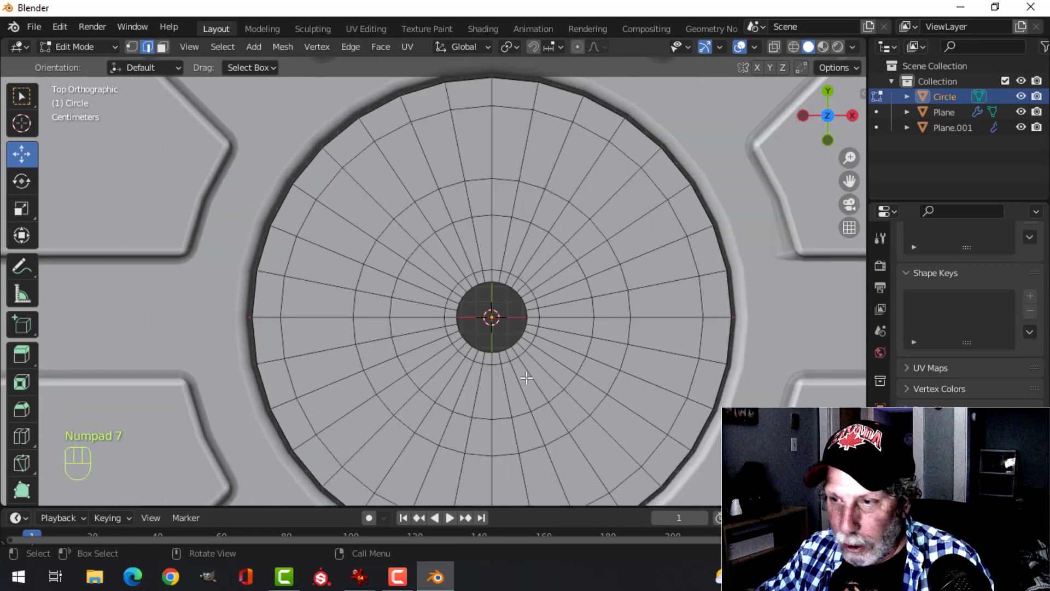
pyautogui.press('3')
pyautogui.keyDown('alt'); pyautogui.click(458, 138); pyautogui.keyUp('alt')
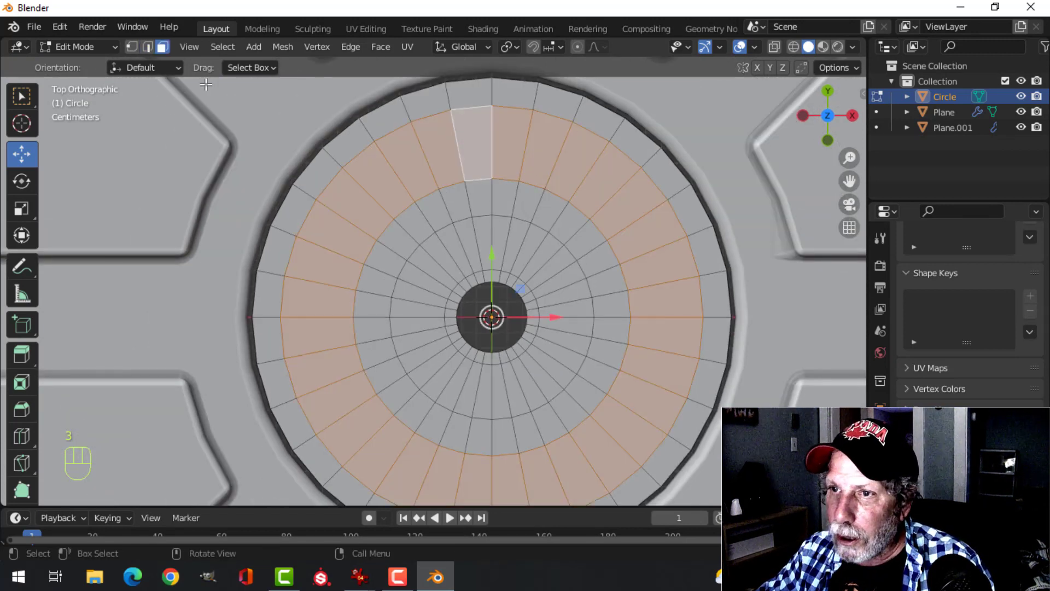
pyautogui.click(222, 48)
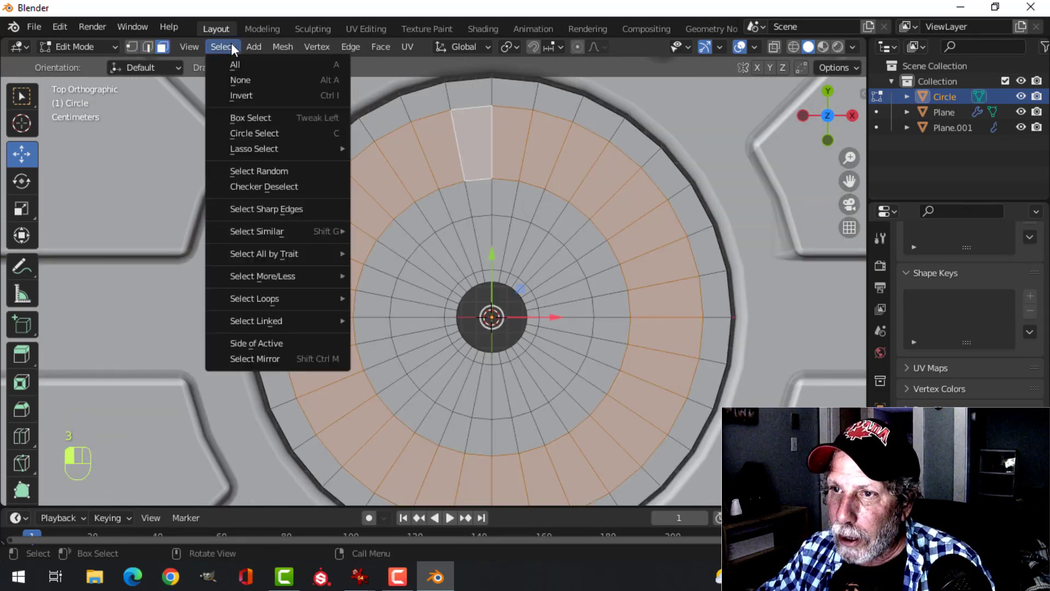
pyautogui.click(274, 186)
pyautogui.press('x')
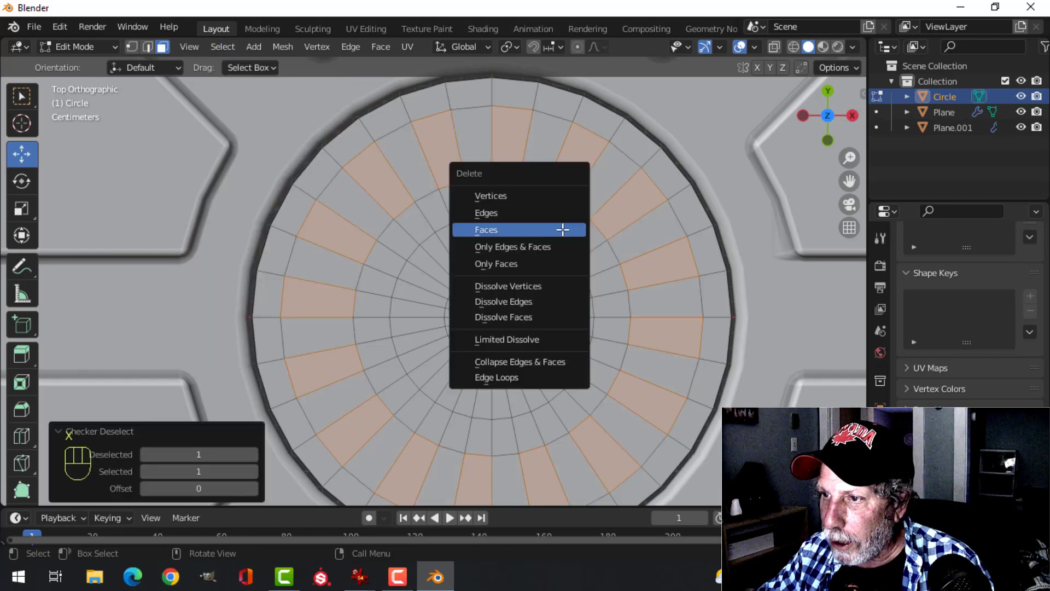
pyautogui.click(562, 229)
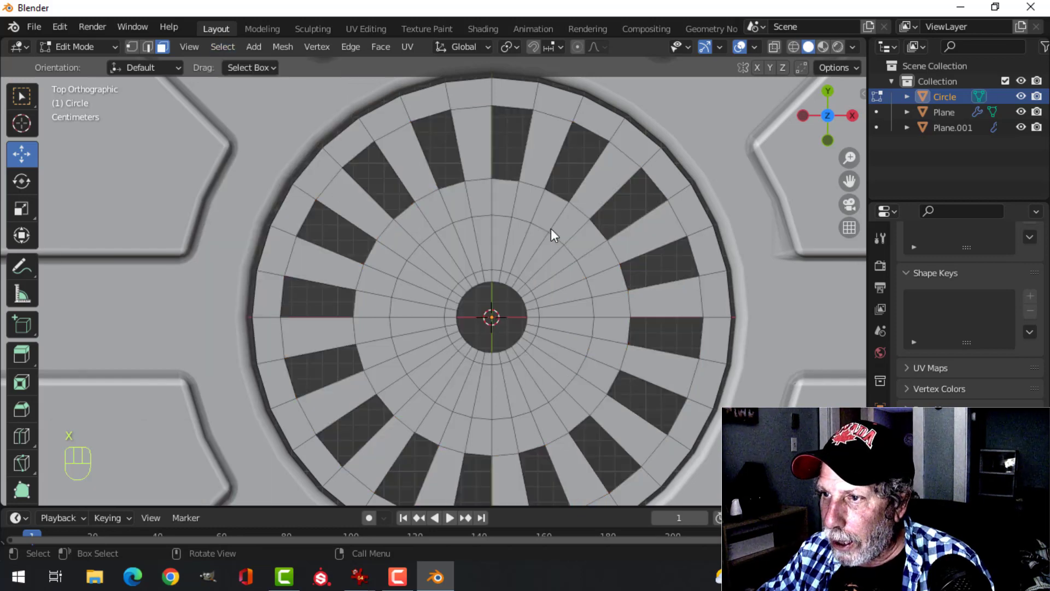
# Step: Cut a second ring of slots by checker-deselecting the inner floor face loop and deleting the remaining selected faces
pyautogui.keyDown('alt'); pyautogui.click(492, 240); pyautogui.keyUp('alt')
pyautogui.click(217, 46)
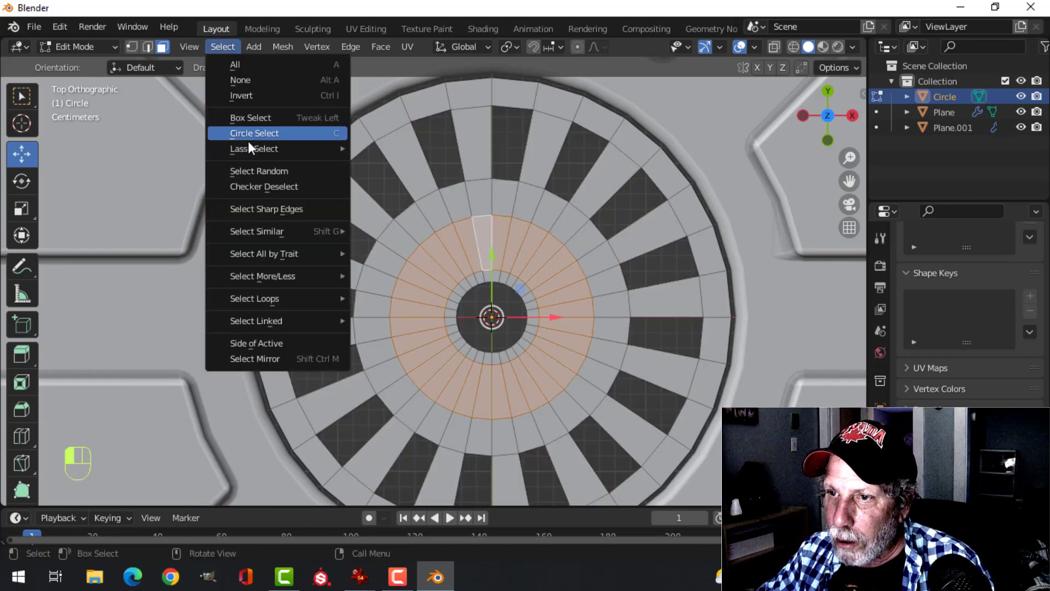
pyautogui.click(257, 185)
pyautogui.press('x')
pyautogui.click(580, 209)
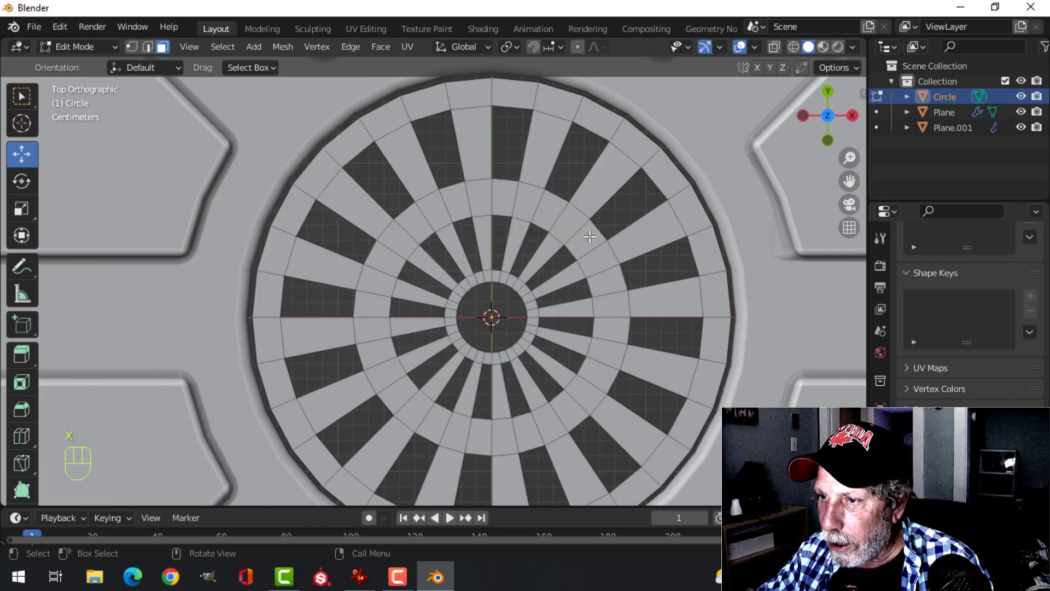
pyautogui.press('Tab')
pyautogui.scroll(-3, 582, 241)
pyautogui.hotkey('alt', 'a')
pyautogui.moveTo(534, 267); pyautogui.dragTo(517, 235, button='middle')
# Step: Thicken the drain with a Solidify modifier set to 0.004 m thickness and apply it
pyautogui.click(615, 237)
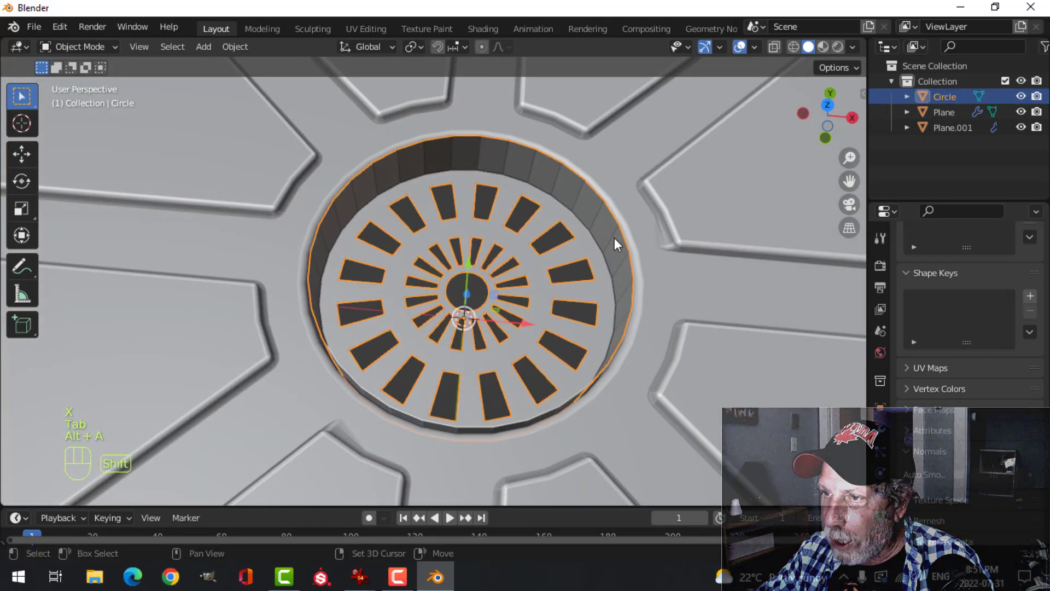
pyautogui.click(880, 431)
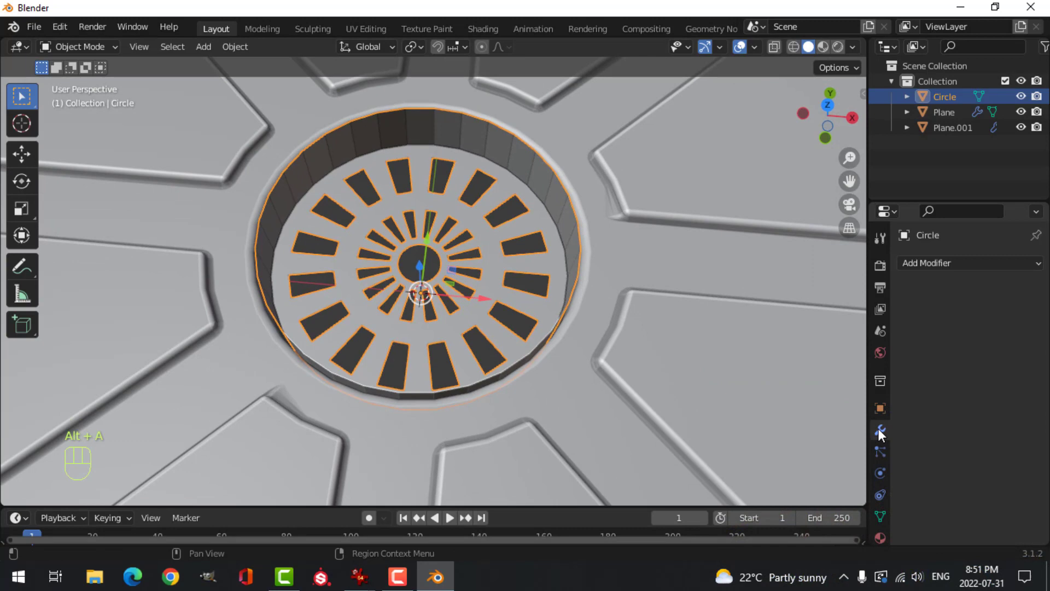
pyautogui.click(933, 263)
pyautogui.click(731, 527)
pyautogui.keyDown('shift'); pyautogui.moveTo(625, 288); pyautogui.dragTo(578, 287, button='middle'); pyautogui.keyUp('shift')
pyautogui.scroll(2, 578, 287)
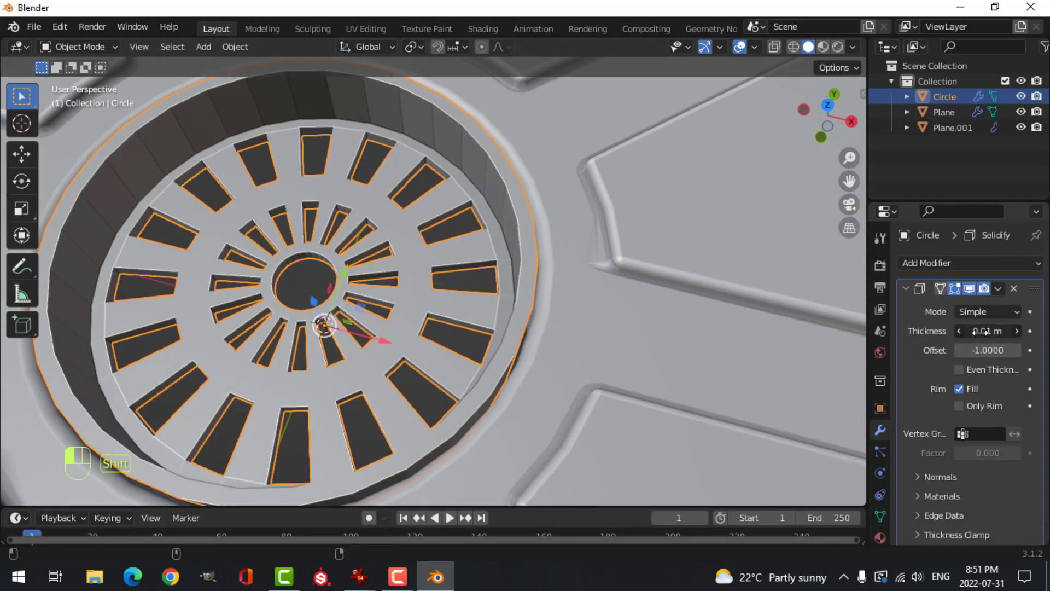
pyautogui.keyDown('shift'); pyautogui.moveTo(981, 330); pyautogui.dragTo(970, 331); pyautogui.keyUp('shift')
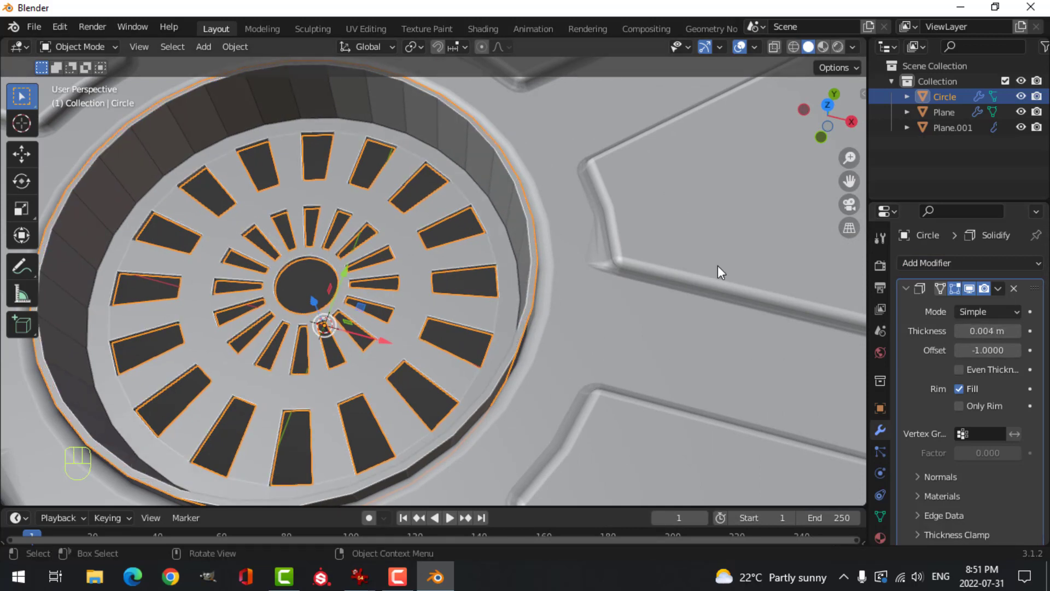
pyautogui.click(999, 289)
pyautogui.click(967, 303)
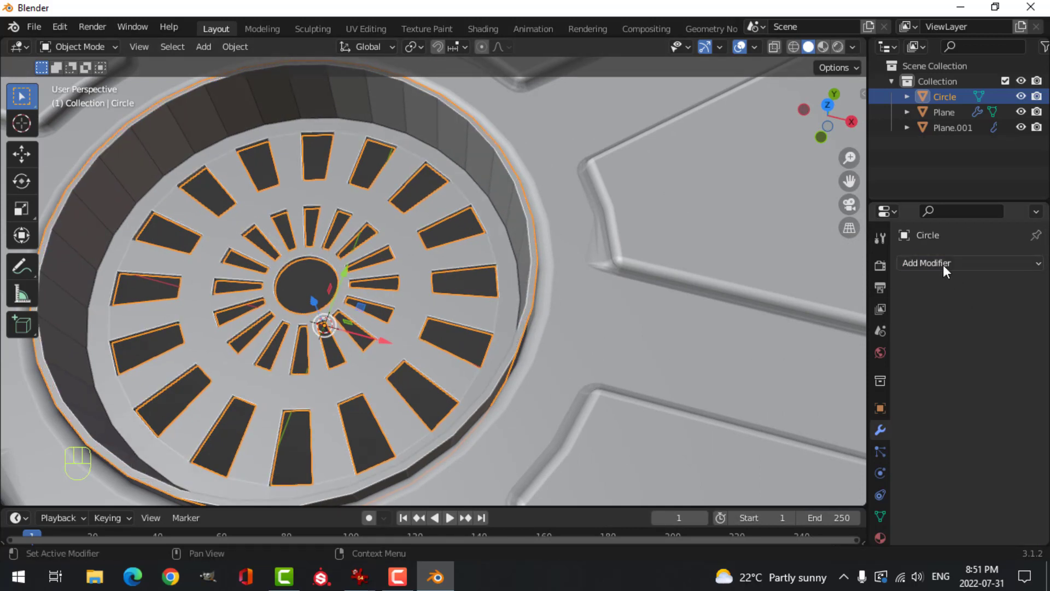
# Step: Add a Bevel modifier to the drain with 3 segments and an amount of 0.02 m
pyautogui.click(943, 263)
pyautogui.click(743, 321)
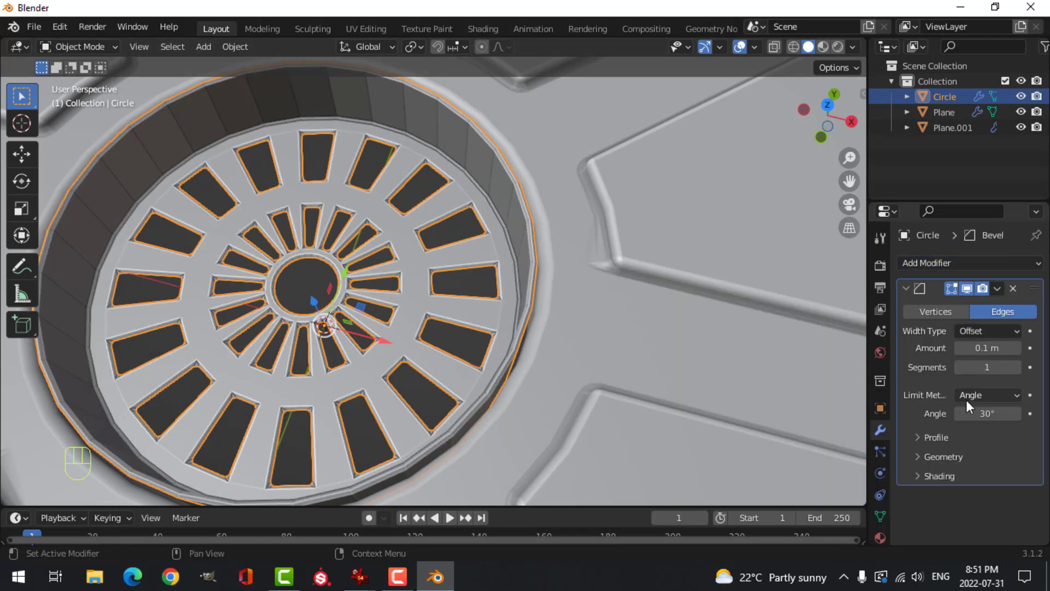
pyautogui.click(1017, 367)
pyautogui.click(1017, 368)
pyautogui.click(993, 348)
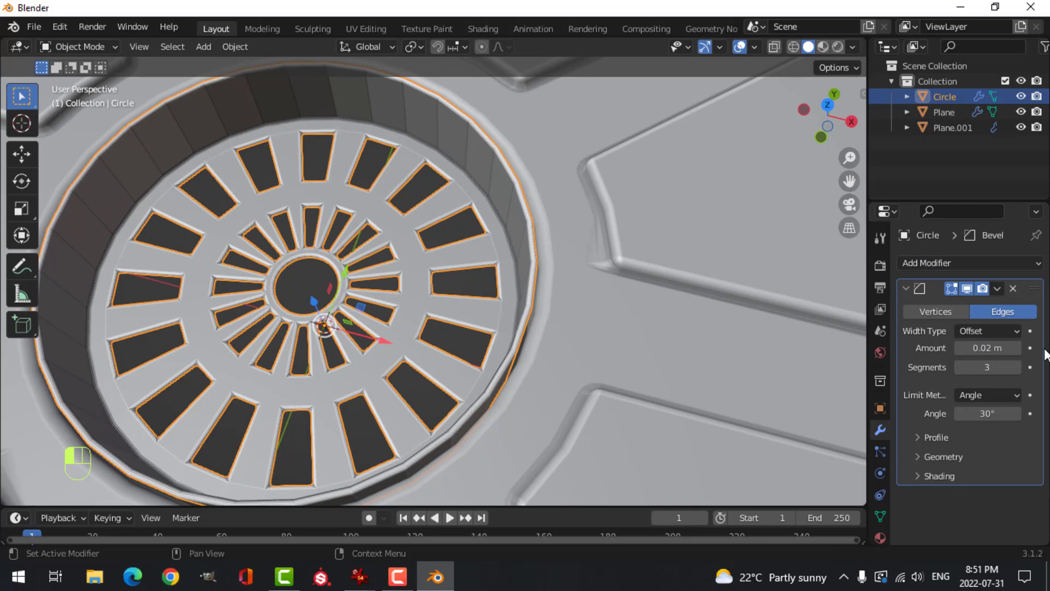
# Step: Shade the drain smooth and set the bevel's outer miter to Arc
pyautogui.rightClick(391, 226)
pyautogui.click(390, 225)
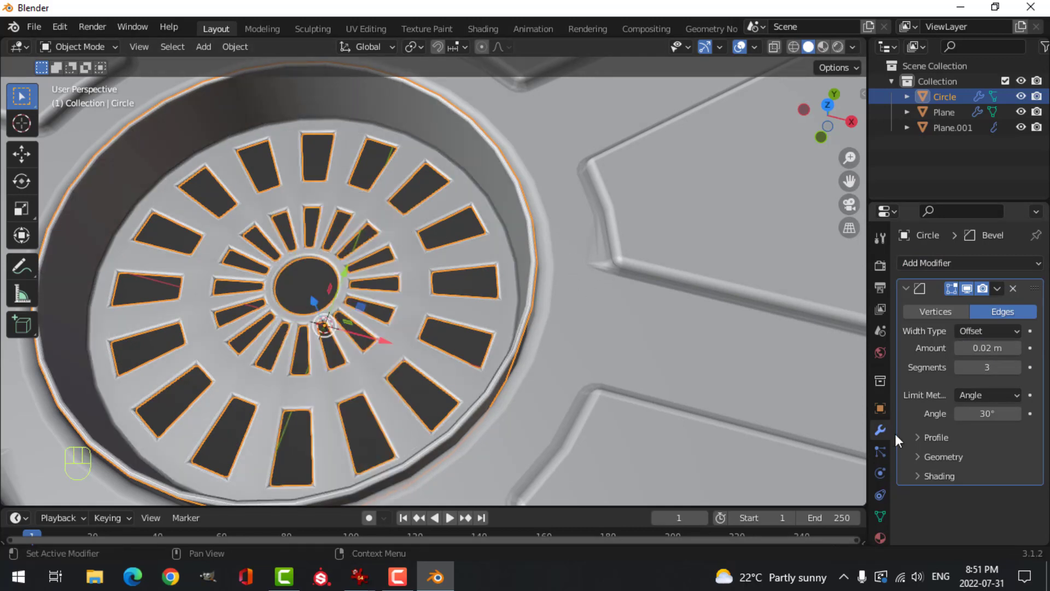
pyautogui.click(922, 456)
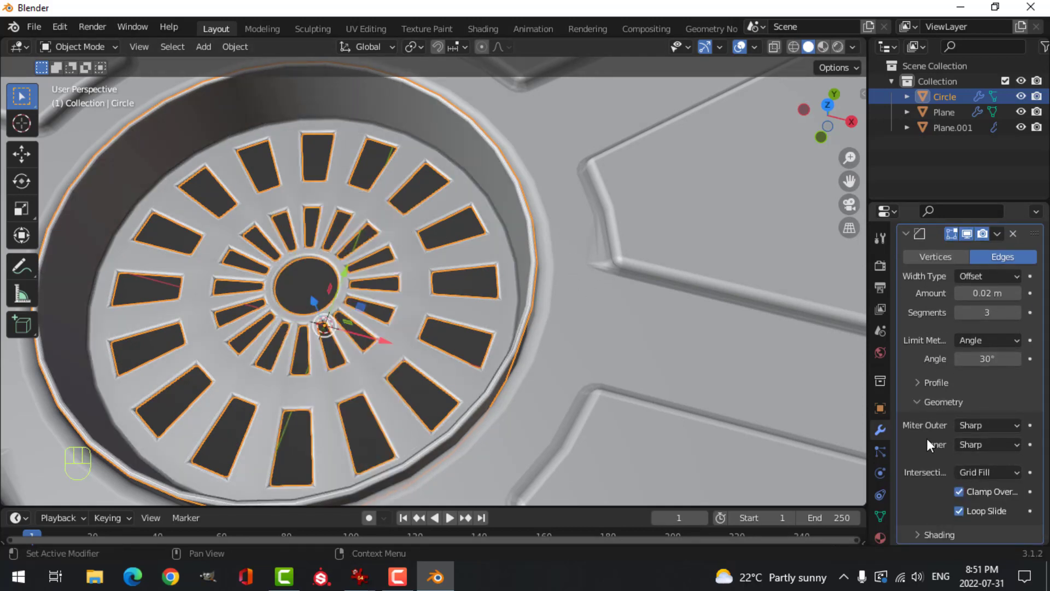
pyautogui.click(973, 425)
pyautogui.click(954, 474)
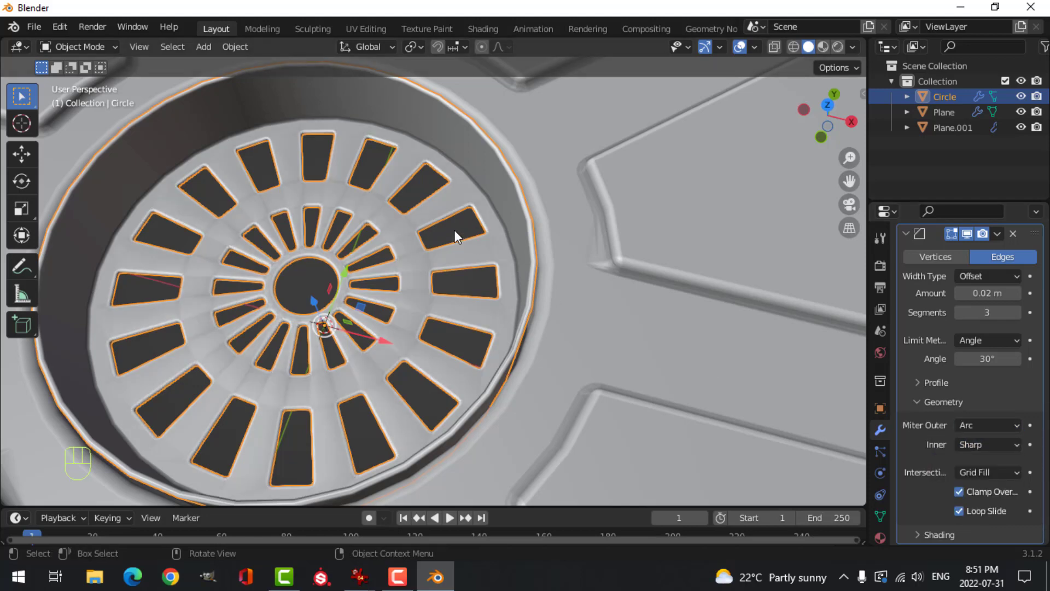
# Step: Add a Weighted Normal modifier to the drain and enable Auto Smooth at 30° for its normals
pyautogui.scroll(-2, 455, 236)
pyautogui.click(906, 236)
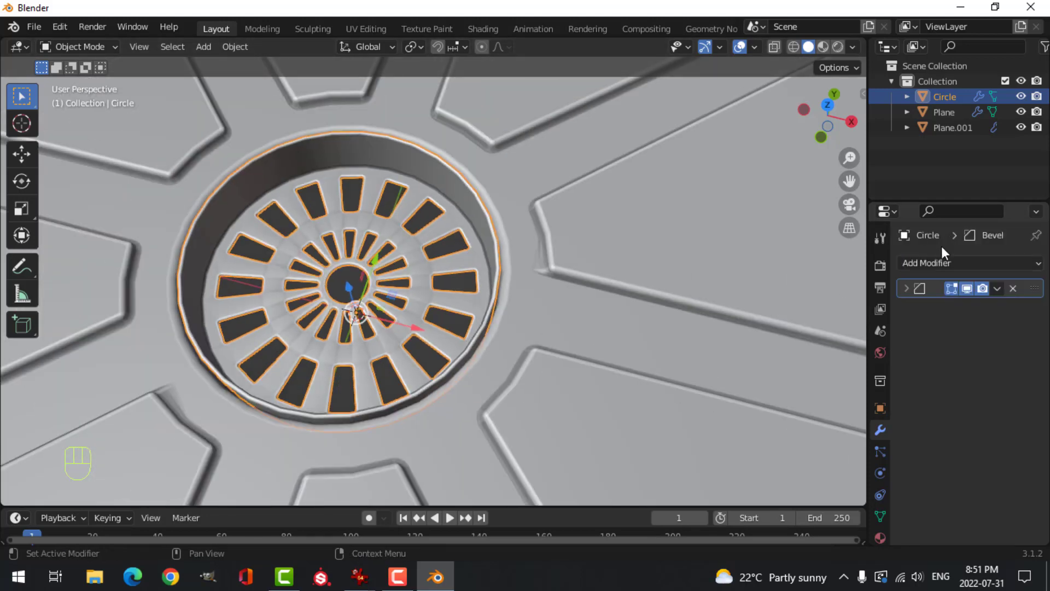
pyautogui.click(935, 263)
pyautogui.click(633, 374)
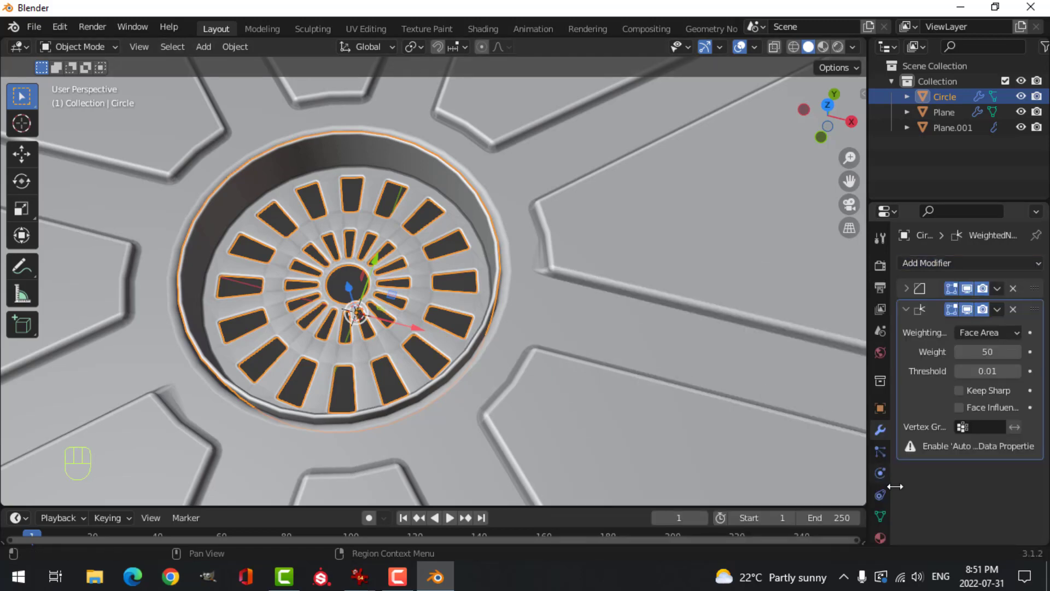
pyautogui.click(879, 516)
pyautogui.scroll(-3, 941, 488)
pyautogui.click(936, 469)
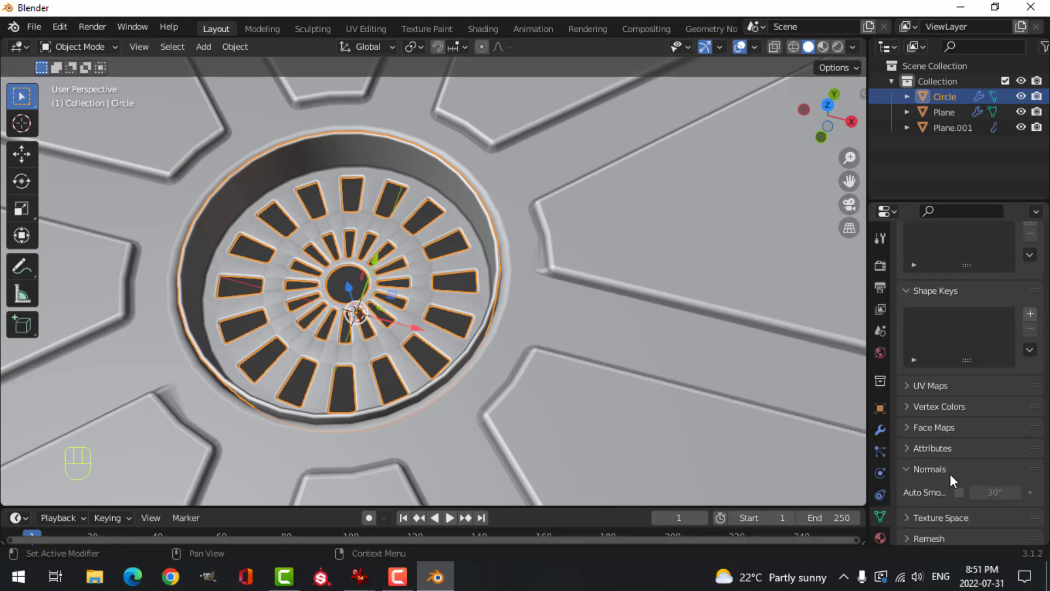
pyautogui.click(960, 493)
pyautogui.hotkey('alt', 'a')
pyautogui.scroll(-3, 394, 243)
pyautogui.scroll(4, 435, 218)
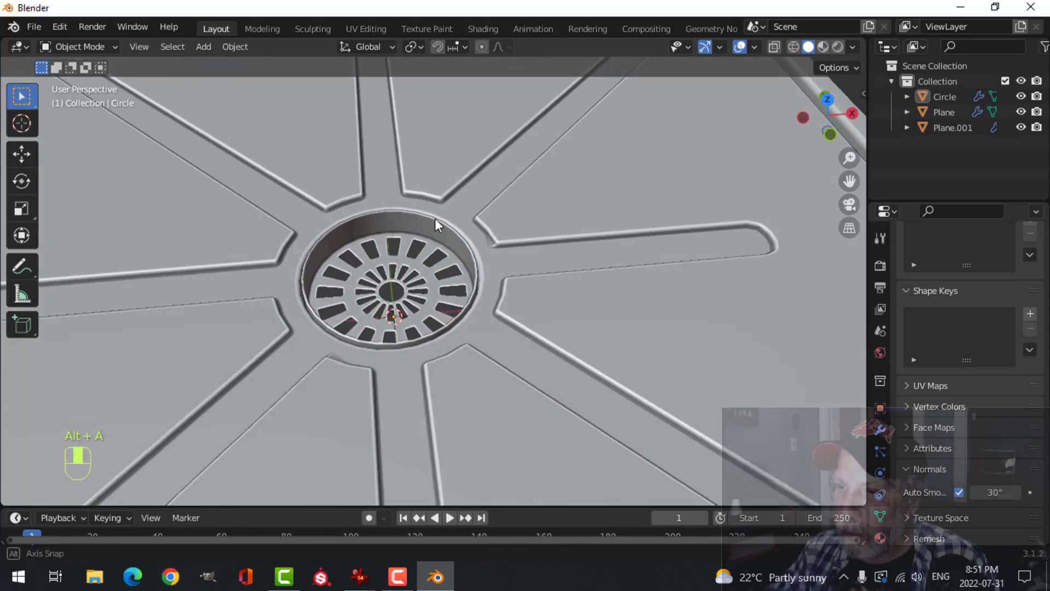
# Step: Scale the whole drain mesh by 1.020 and lower it about 0.0082 m along Z into the hole
pyautogui.click(454, 203)
pyautogui.press('Tab')
pyautogui.press('a')
pyautogui.moveTo(529, 201); pyautogui.dragTo(384, 189, button='middle')
pyautogui.press('s')
pyautogui.click(544, 192)
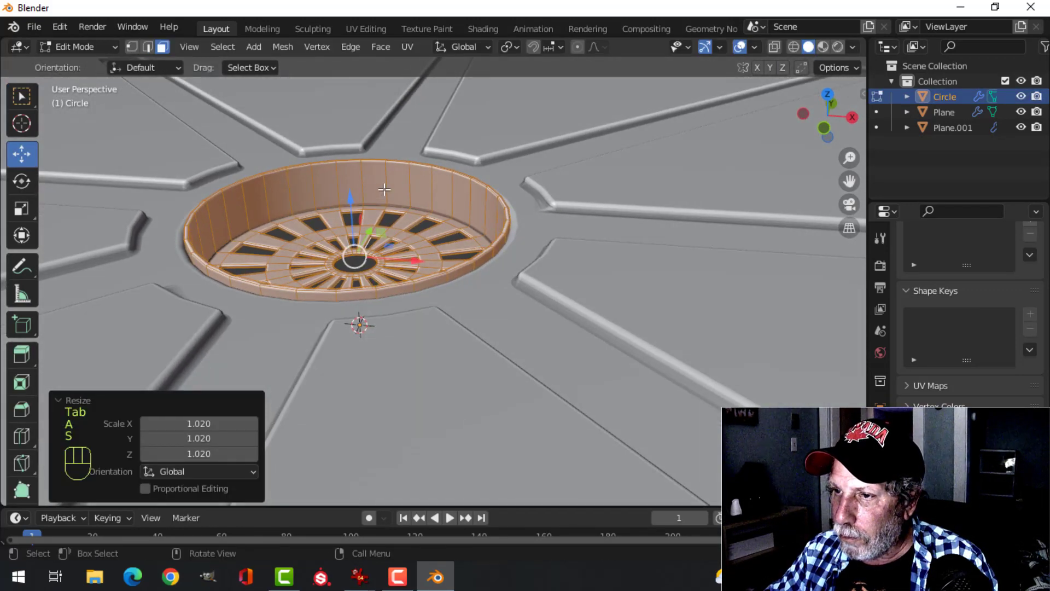
pyautogui.moveTo(352, 198); pyautogui.dragTo(351, 209)
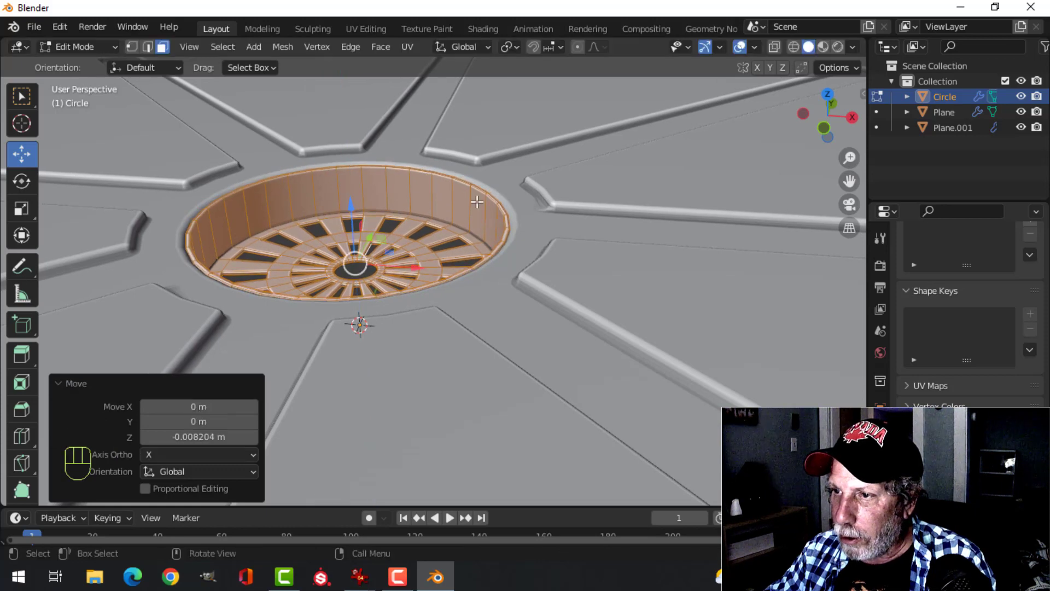
pyautogui.press('Tab')
pyautogui.scroll(-3, 477, 207)
pyautogui.hotkey('alt', 'a')
# Step: Hide the viewport gizmos and overlays to inspect the table top with its drain
pyautogui.moveTo(477, 206); pyautogui.dragTo(401, 284, button='middle')
pyautogui.scroll(-4, 530, 237)
pyautogui.scroll(5, 402, 284)
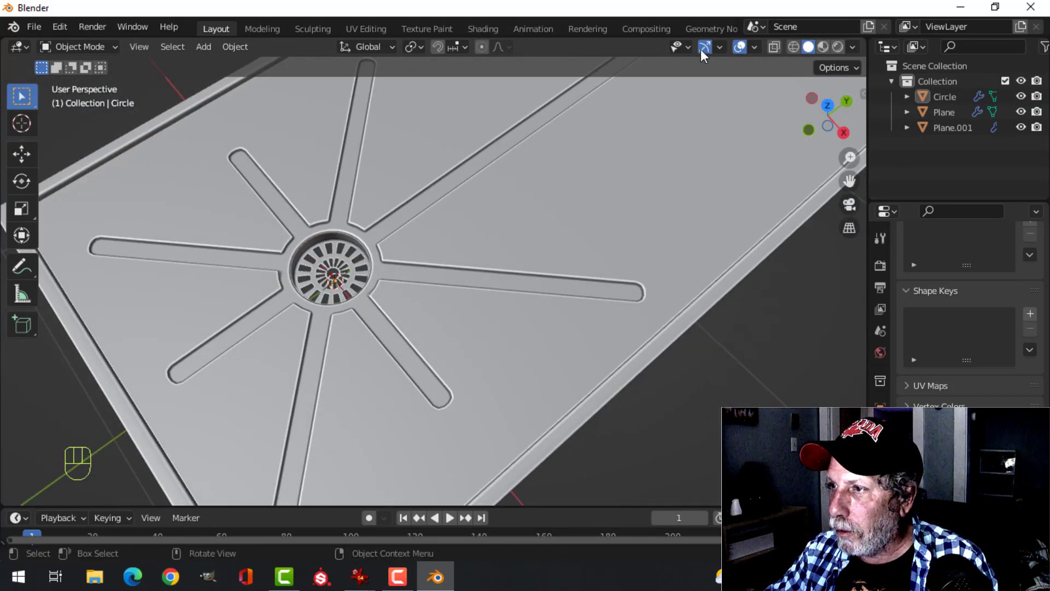
pyautogui.click(705, 47)
pyautogui.click(739, 47)
pyautogui.moveTo(551, 253); pyautogui.dragTo(500, 227, button='middle')
# Step: Try the Shadow option in the viewport shading and switch it off again
pyautogui.click(852, 47)
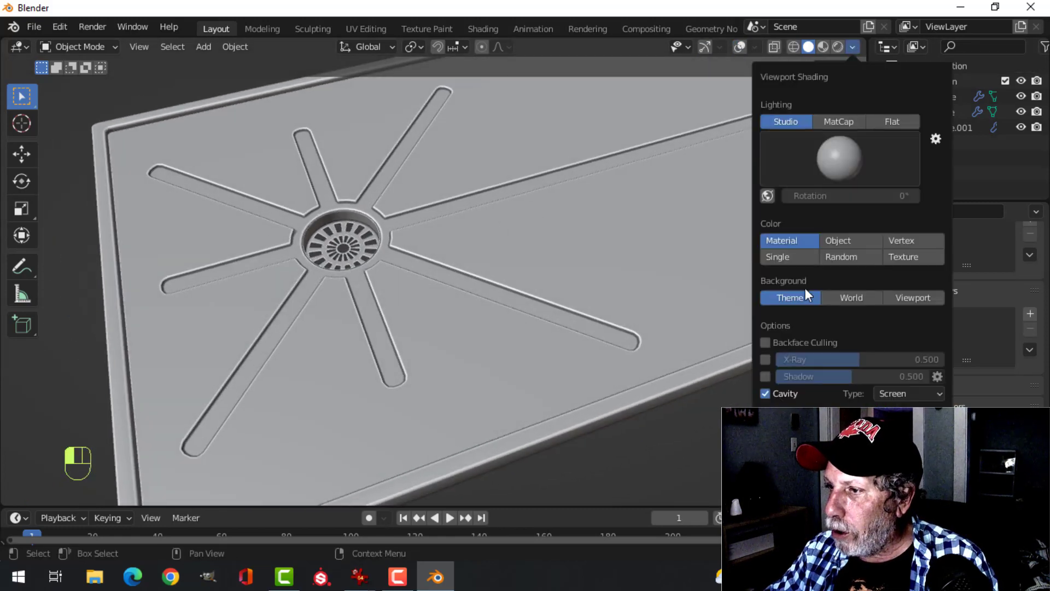
pyautogui.click(767, 375)
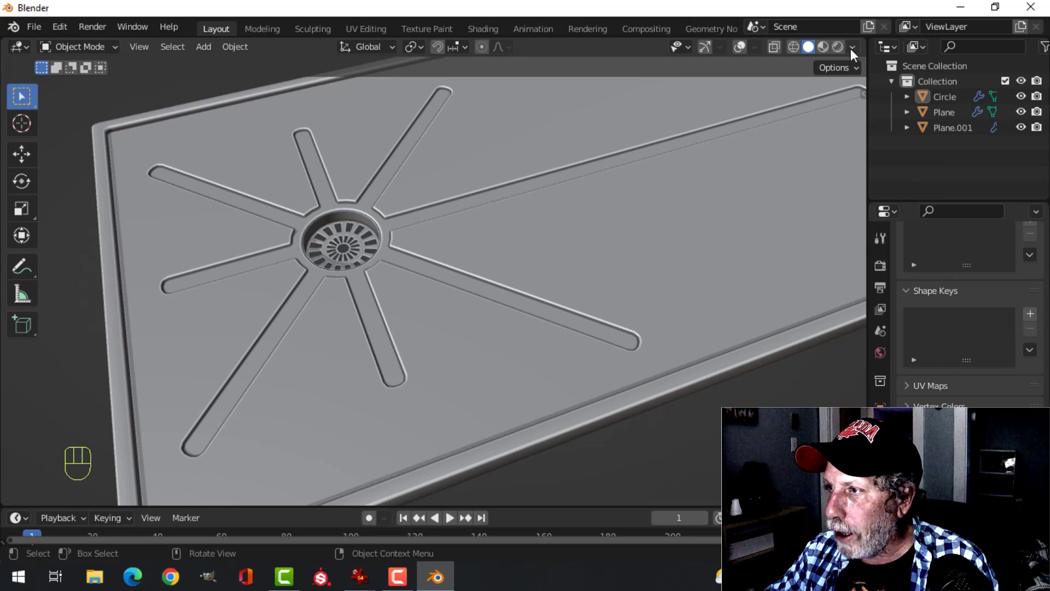
pyautogui.click(852, 48)
pyautogui.click(766, 377)
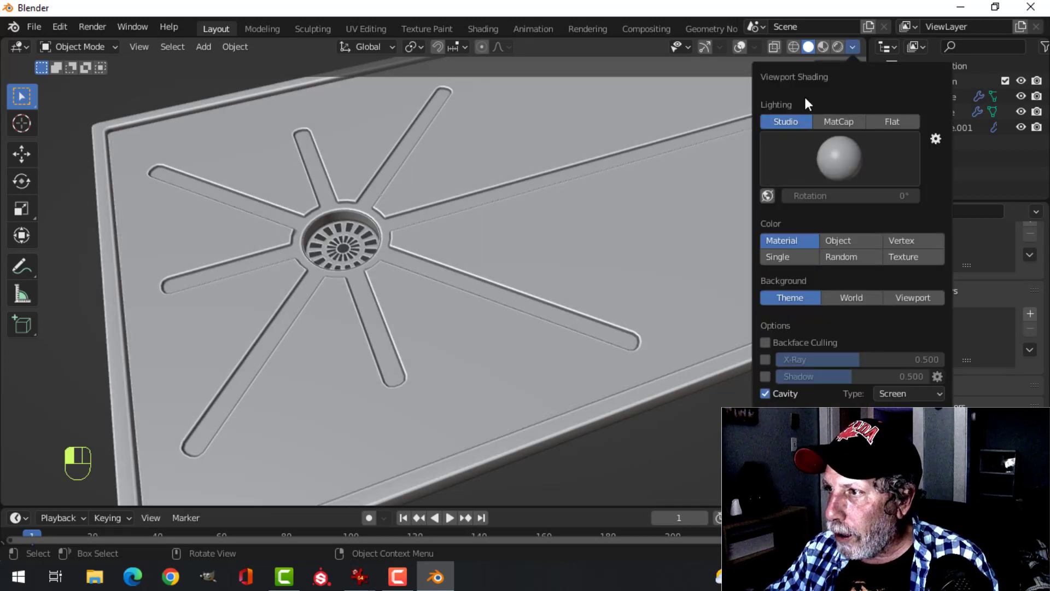
# Step: Restore the viewport gizmos and overlays and check the face orientation of the table and drain
pyautogui.click(752, 48)
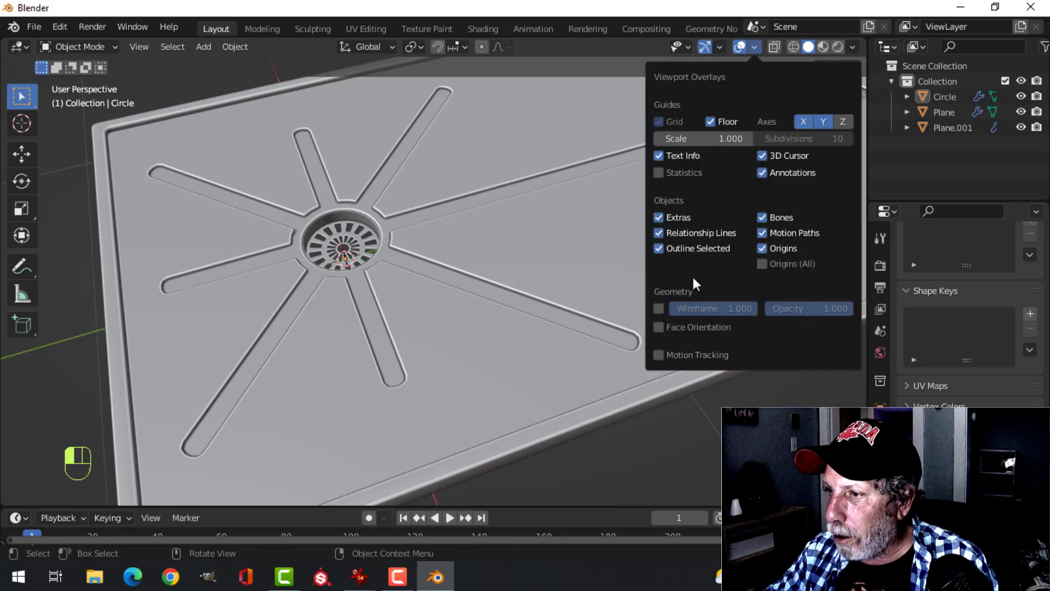
pyautogui.click(693, 325)
pyautogui.click(694, 326)
# Step: Save the scene as Part8.blend
pyautogui.scroll(-5, 457, 301)
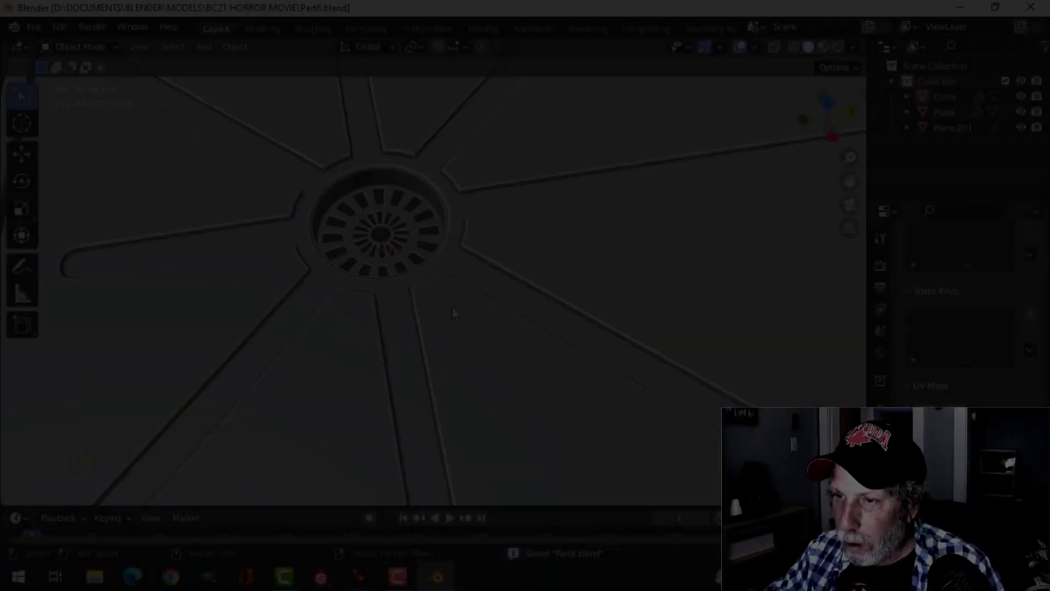
pyautogui.hotkey('ctrl', 's')
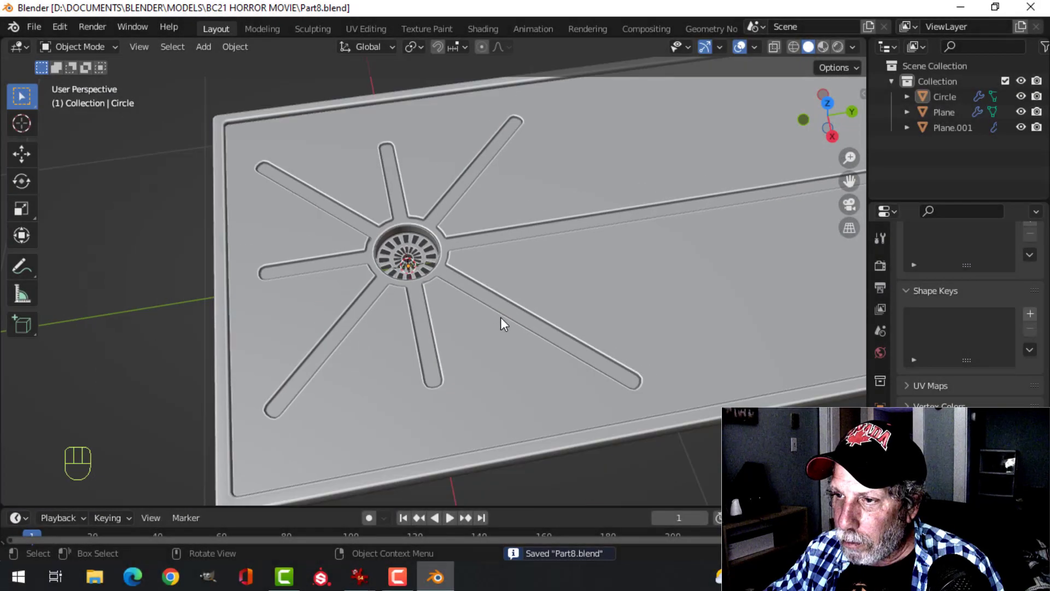
# Step: Add a cube, scale its mesh to about 0.83 and lower it about 0.8 m beneath the drain end of the table
pyautogui.moveTo(501, 323); pyautogui.dragTo(474, 229, button='middle')
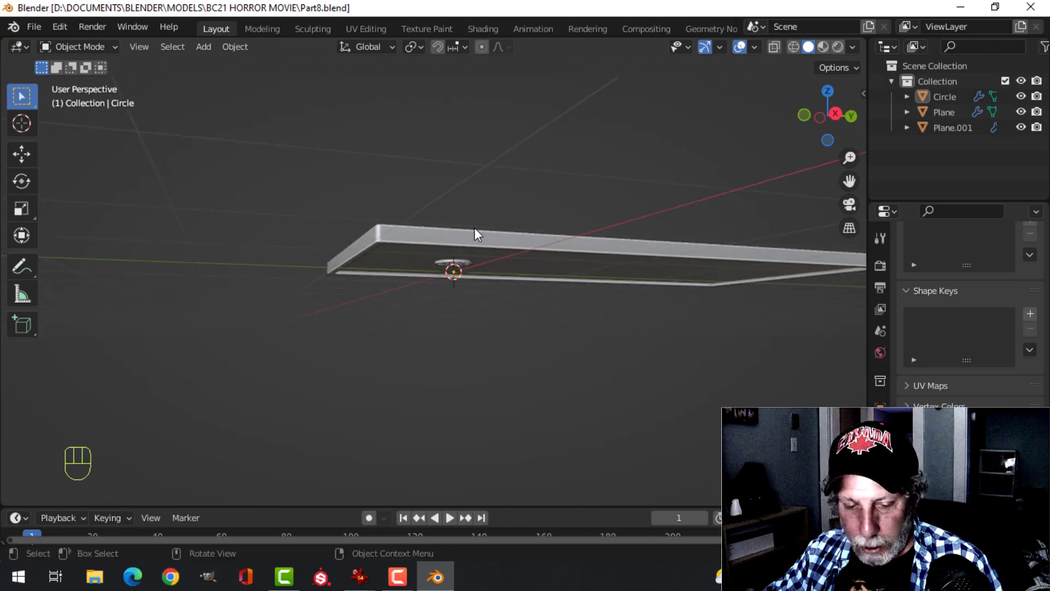
pyautogui.hotkey('shift', 'a')
pyautogui.moveTo(474, 228)
pyautogui.click(533, 241)
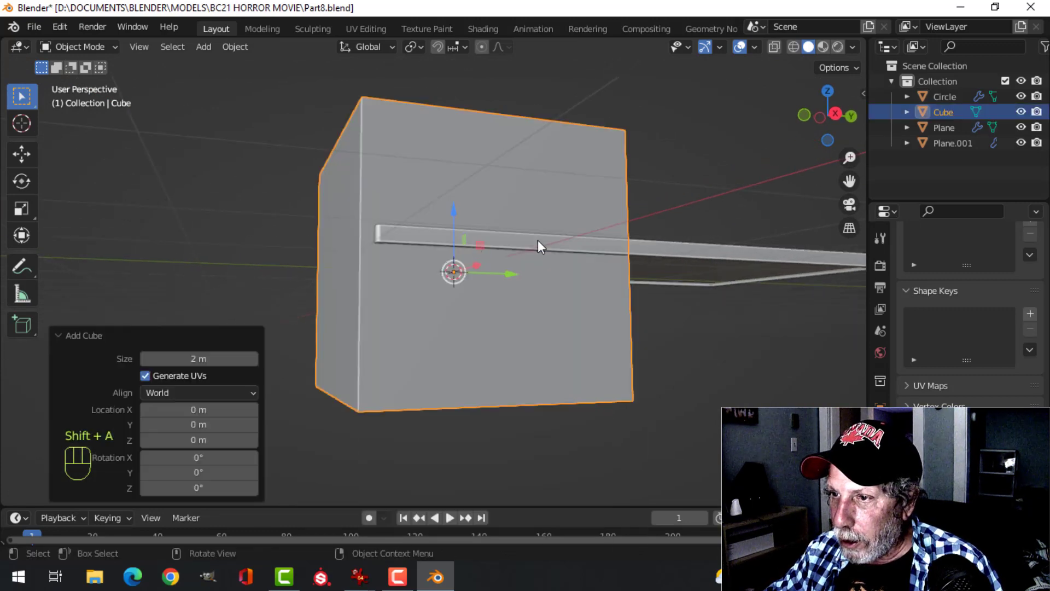
pyautogui.press('Tab')
pyautogui.moveTo(507, 280); pyautogui.dragTo(633, 301, button='middle')
pyautogui.press('s')
pyautogui.click(558, 300)
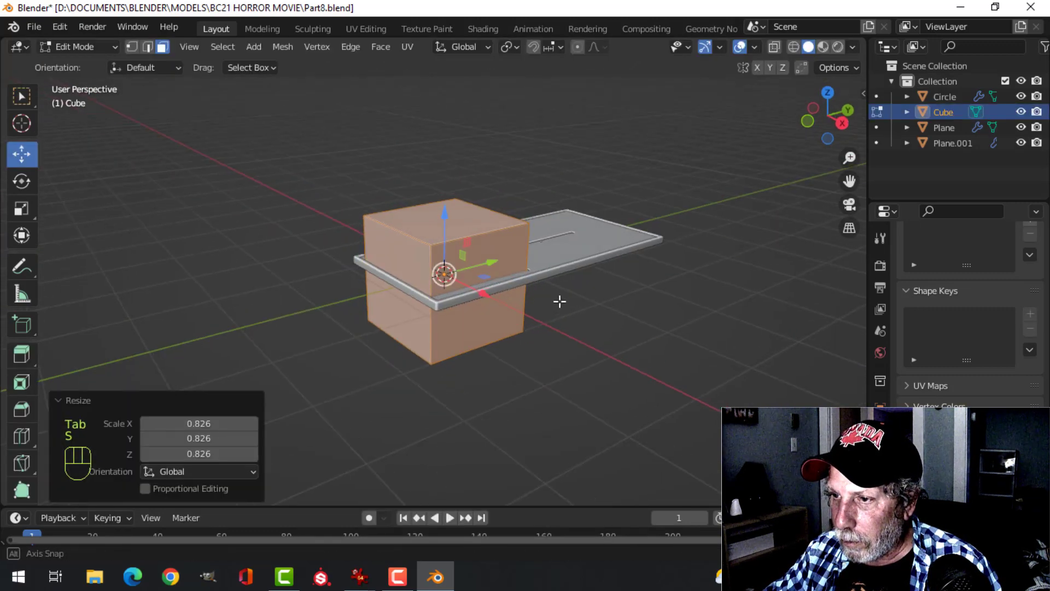
pyautogui.moveTo(449, 217); pyautogui.dragTo(450, 263)
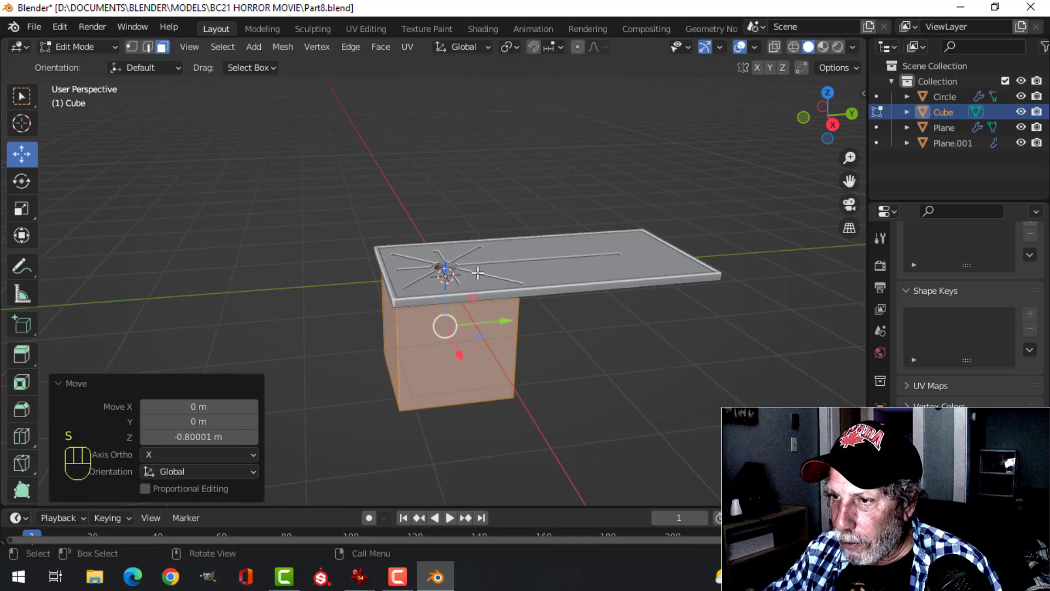
# Step: Narrow the block into a leg by moving its inward-facing side face about 1.08 m toward the table's drain end along Y
pyautogui.moveTo(450, 263); pyautogui.dragTo(477, 304, button='middle')
pyautogui.click(490, 354)
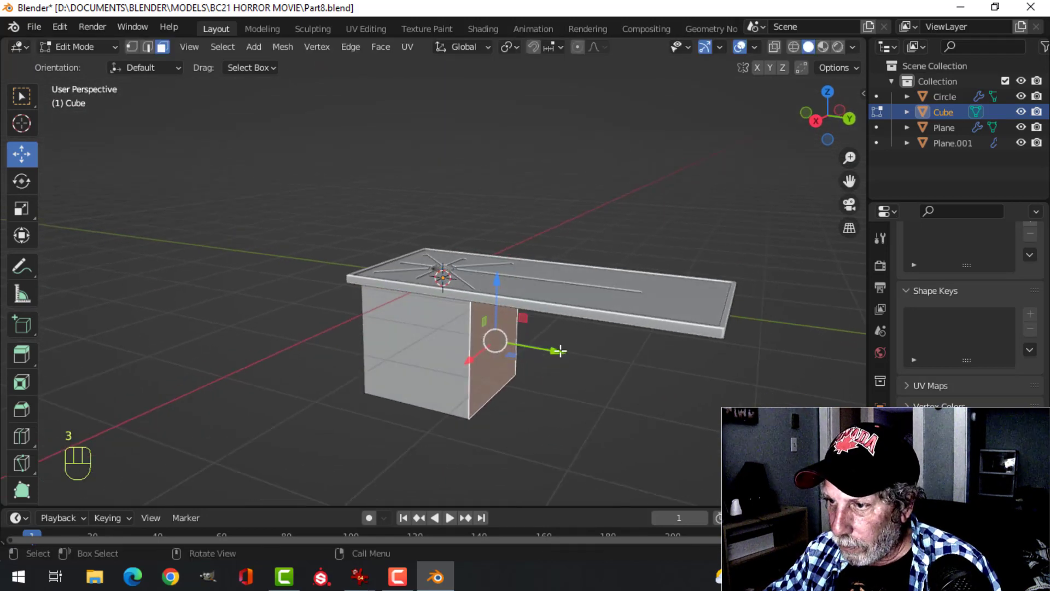
pyautogui.moveTo(556, 349); pyautogui.dragTo(481, 339)
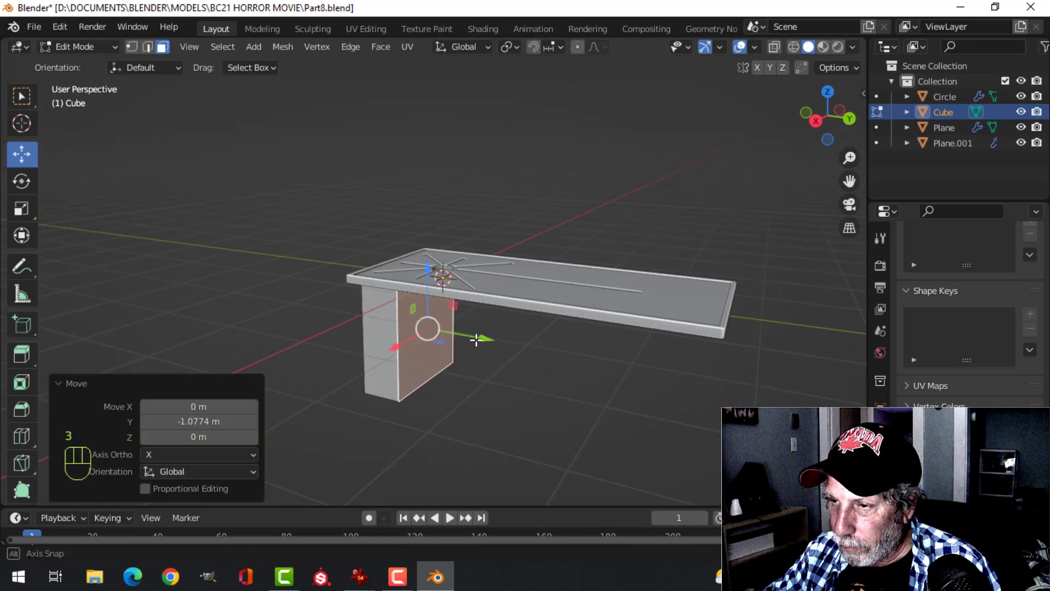
pyautogui.moveTo(481, 339); pyautogui.dragTo(598, 321, button='middle')
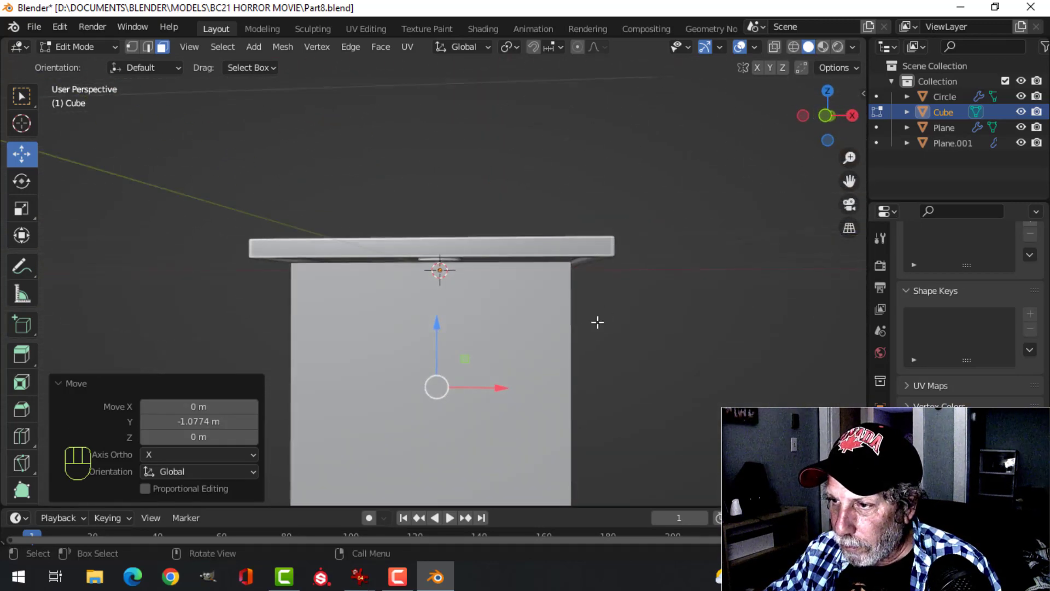
# Step: Raise the entire leg block about 0.03 m so it meets the underside of the tabletop
pyautogui.press('a')
pyautogui.moveTo(439, 333); pyautogui.dragTo(438, 323)
pyautogui.press('KP_1')
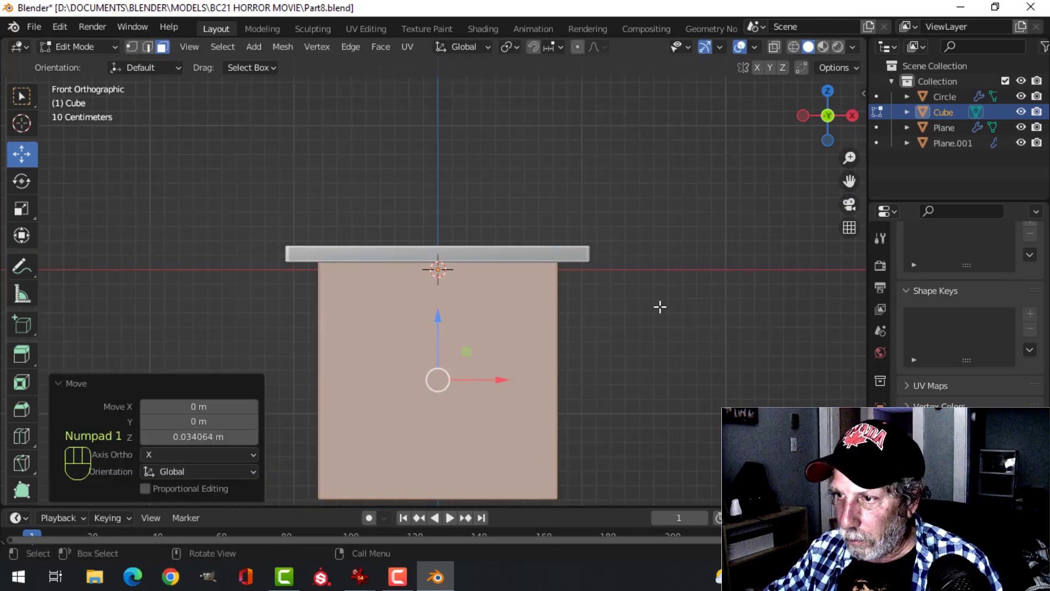
# Step: Delete the bottom face of the leg block
pyautogui.moveTo(640, 318); pyautogui.dragTo(556, 197, button='middle')
pyautogui.click(408, 405)
pyautogui.press('x')
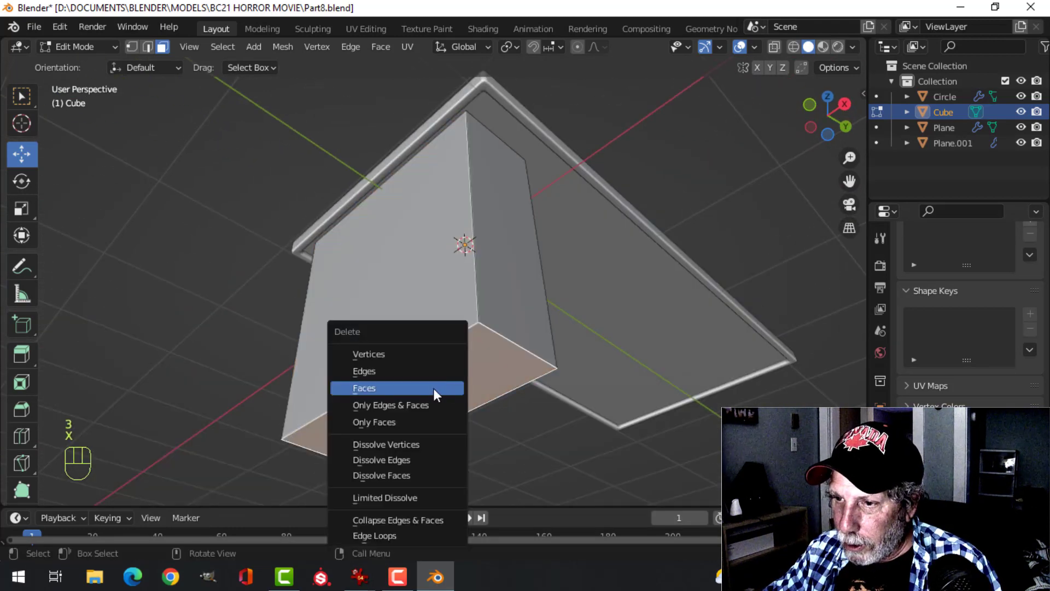
pyautogui.click(436, 392)
pyautogui.moveTo(436, 391); pyautogui.dragTo(509, 395, button='middle')
pyautogui.press('Tab')
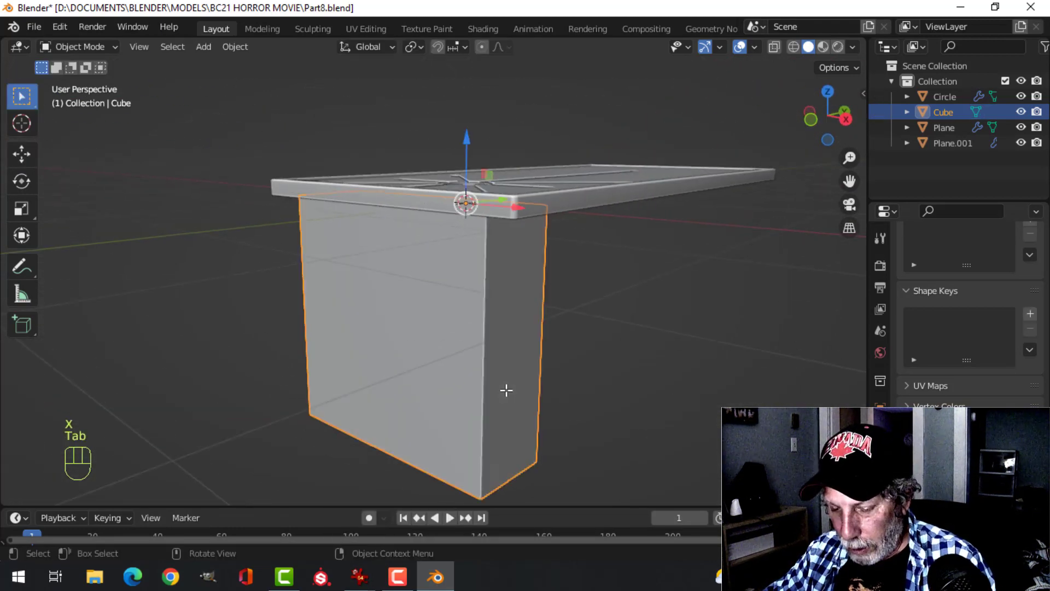
# Step: Isolate the leg block in local view and delete its top face
pyautogui.press('KP_Divide')
pyautogui.press('Tab')
pyautogui.moveTo(534, 331); pyautogui.dragTo(509, 237, button='middle')
pyautogui.press('x')
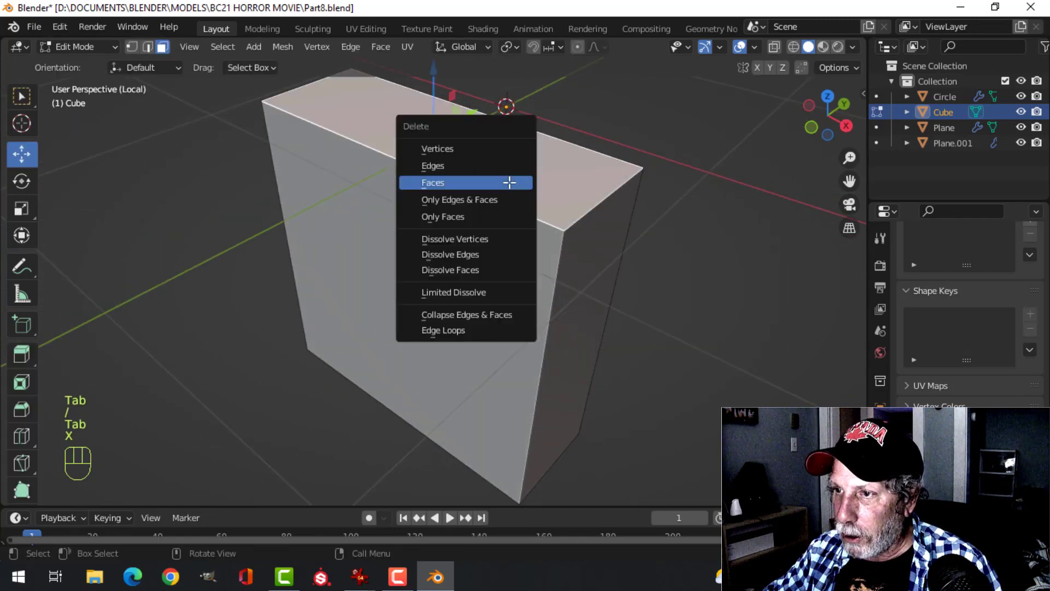
pyautogui.click(509, 183)
# Step: Cut one horizontal edge loop around the leg slightly below mid-height, with a slide factor of about 0.17
pyautogui.moveTo(509, 186); pyautogui.dragTo(515, 255, button='middle')
pyautogui.hotkey('ctrl', 'r')
pyautogui.click(514, 257)
pyautogui.click(507, 277)
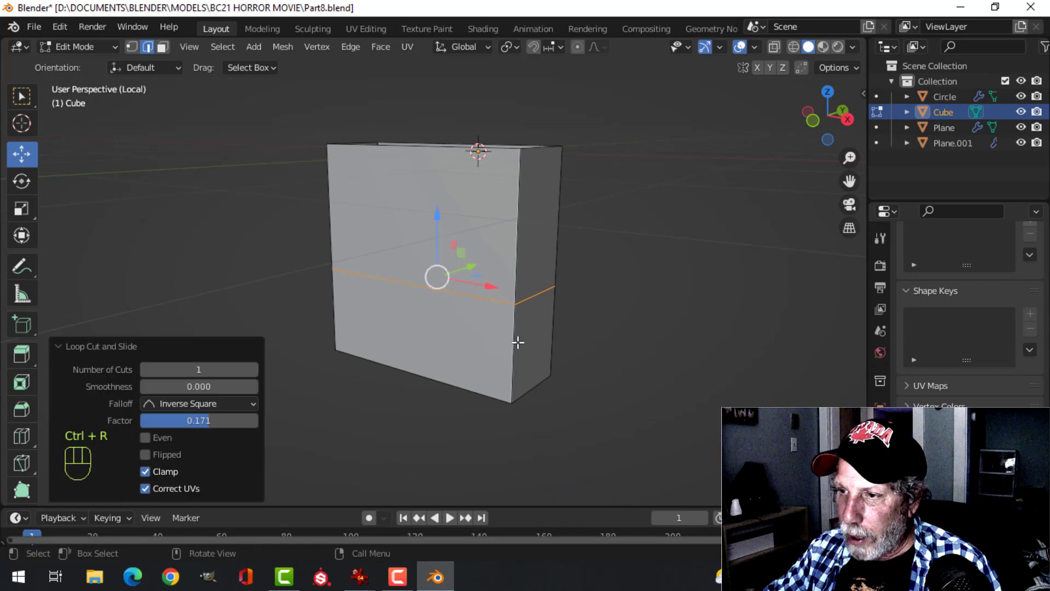
# Step: Extrude the leg's lower band of faces and shrink it inward about 0.07 m to form a recessed lower section
pyautogui.moveTo(516, 342); pyautogui.dragTo(626, 330, button='middle')
pyautogui.hotkey('alt', 'a')
pyautogui.press('3')
pyautogui.press('e')
pyautogui.hotkey('alt', 's')
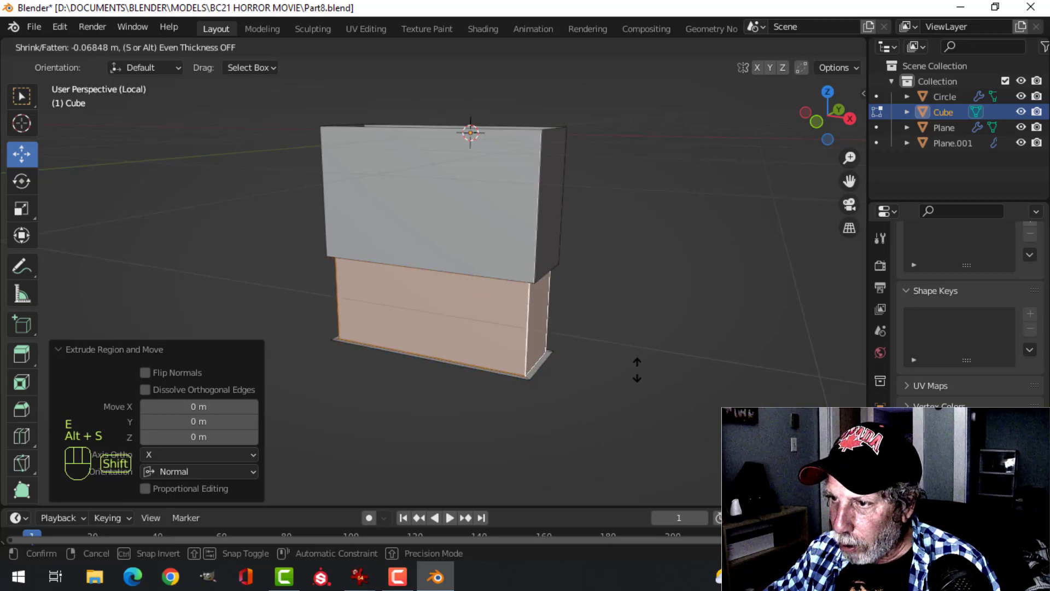
pyautogui.click(637, 350)
# Step: Delete the thin leftover ring of faces around the bottom of the recessed leg section
pyautogui.keyDown('shift'); pyautogui.moveTo(636, 348); pyautogui.dragTo(626, 297, button='middle'); pyautogui.keyUp('shift')
pyautogui.scroll(4, 590, 359)
pyautogui.hotkey('alt', 'a')
pyautogui.moveTo(661, 402); pyautogui.dragTo(625, 383, button='middle')
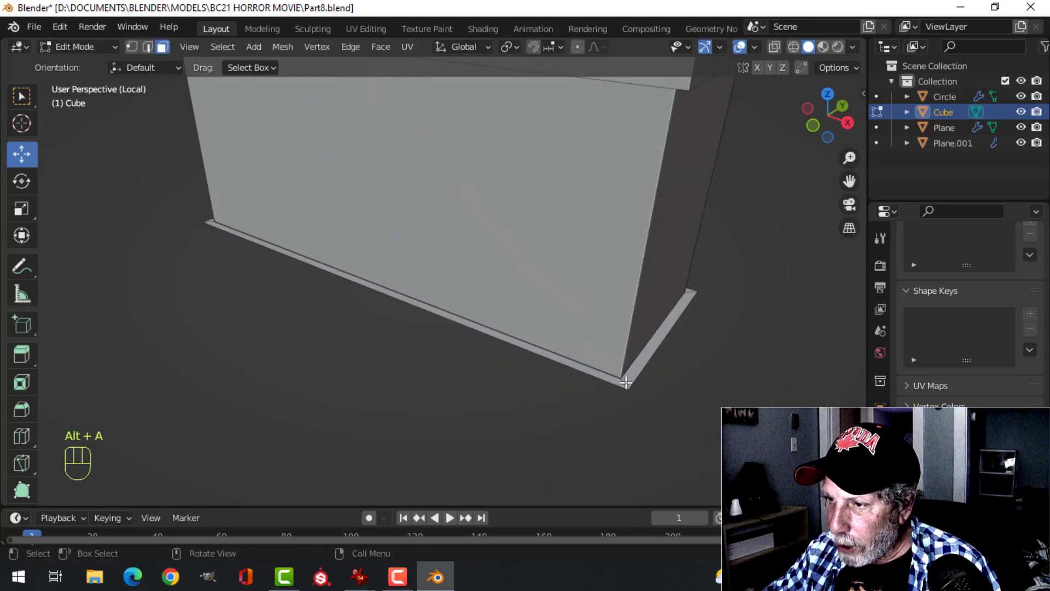
pyautogui.keyDown('alt'); pyautogui.click(627, 385); pyautogui.keyUp('alt')
pyautogui.press('x')
pyautogui.click(672, 388)
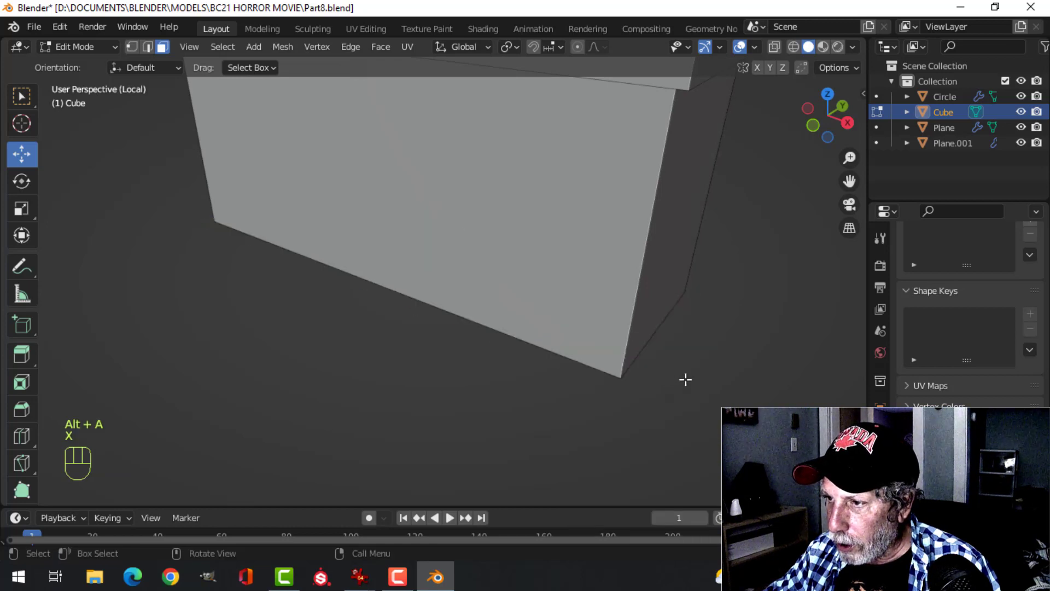
pyautogui.scroll(-3, 684, 380)
# Step: Bevel all vertical corner edges of the upper and lower leg sections with 4 segments
pyautogui.moveTo(598, 293); pyautogui.dragTo(648, 348, button='middle')
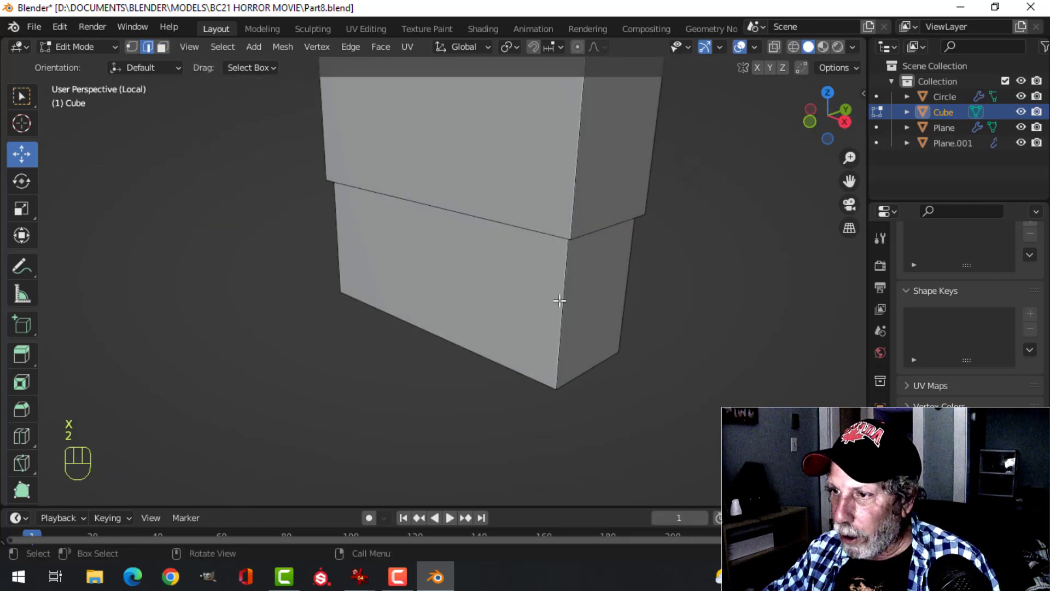
pyautogui.moveTo(621, 244); pyautogui.dragTo(600, 250, button='middle')
pyautogui.keyDown('alt'); pyautogui.keyDown('shift'); pyautogui.click(622, 256); pyautogui.keyUp('shift'); pyautogui.keyUp('alt')
pyautogui.moveTo(782, 285); pyautogui.dragTo(484, 287, button='middle')
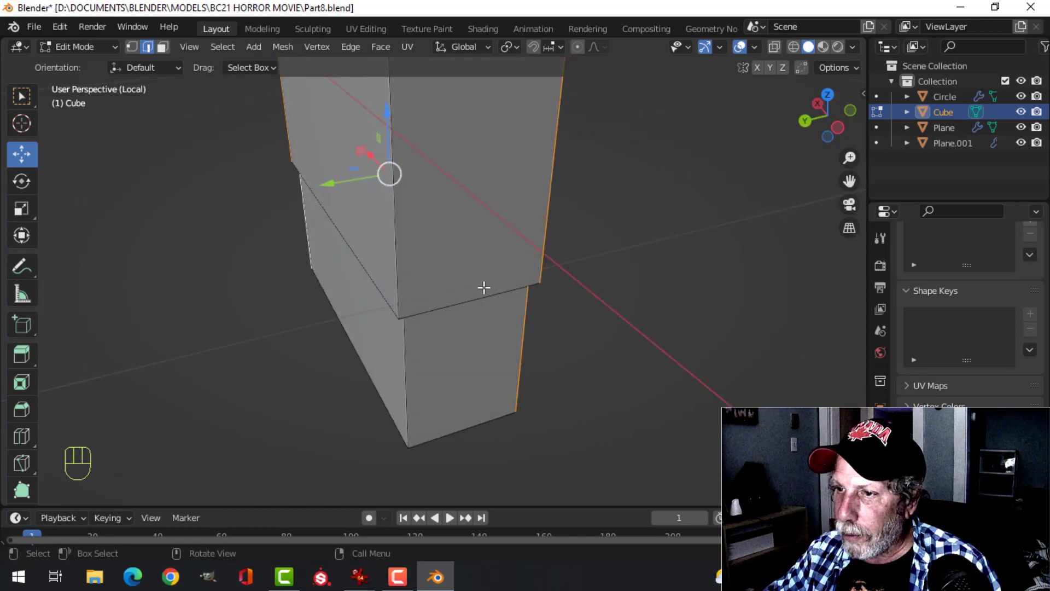
pyautogui.keyDown('alt'); pyautogui.keyDown('shift'); pyautogui.click(400, 238); pyautogui.keyUp('shift'); pyautogui.keyUp('alt')
pyautogui.moveTo(400, 238); pyautogui.dragTo(543, 383, button='middle')
pyautogui.hotkey('ctrl', 'b')
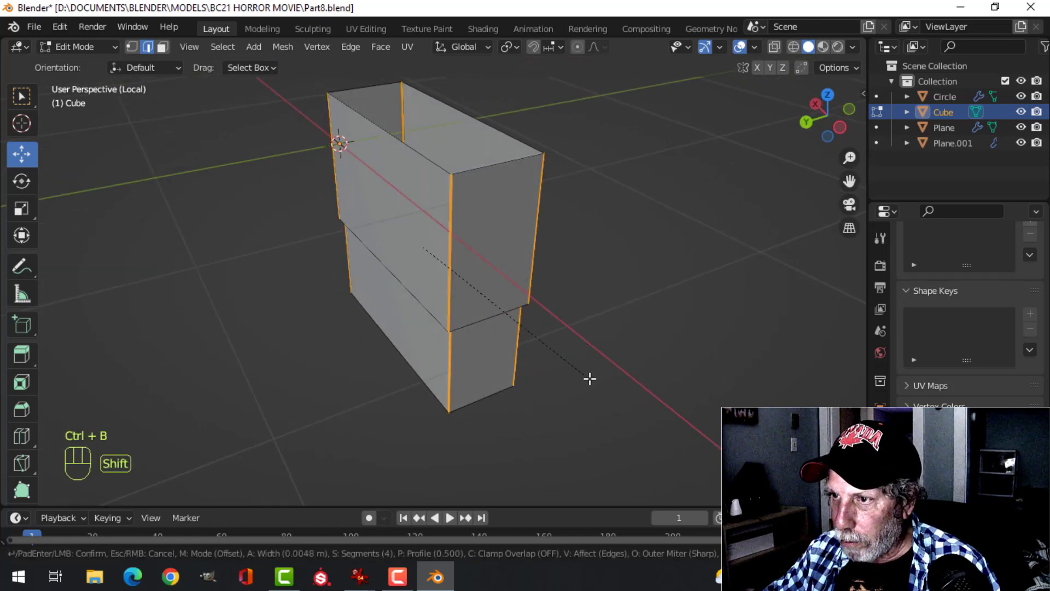
pyautogui.click(623, 411)
# Step: Bevel the lower rim edge loop of the leg's upper section with 4 segments
pyautogui.hotkey('alt', 'a')
pyautogui.moveTo(623, 394); pyautogui.dragTo(476, 211, button='middle')
pyautogui.keyDown('shift'); pyautogui.moveTo(489, 249); pyautogui.dragTo(528, 317, button='middle'); pyautogui.keyUp('shift')
pyautogui.moveTo(528, 317); pyautogui.dragTo(624, 279, button='middle')
pyautogui.scroll(4, 544, 337)
pyautogui.hotkey('ctrl', 'b')
pyautogui.press('shift')
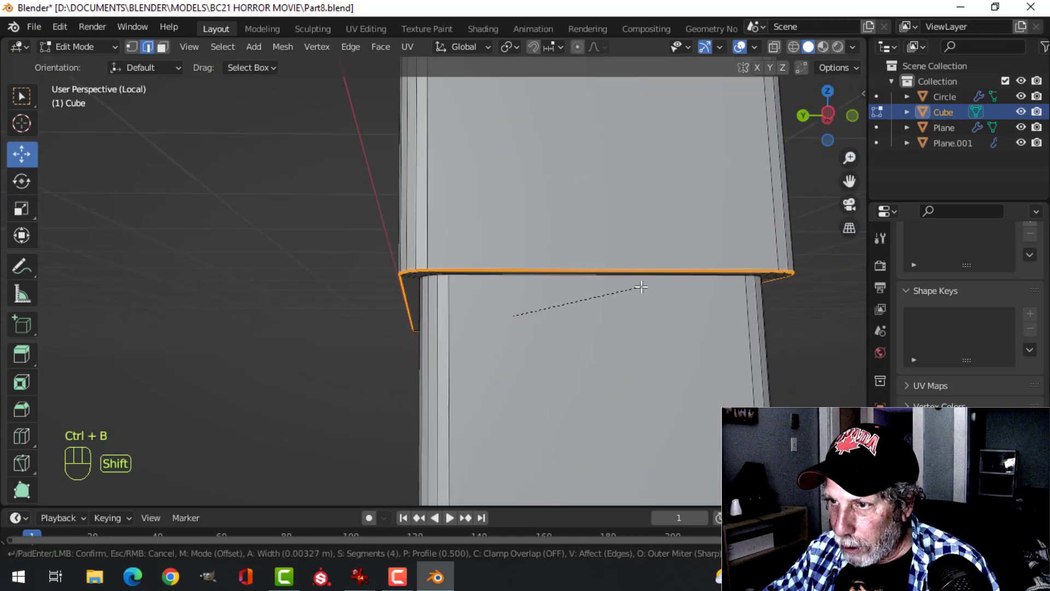
pyautogui.keyDown('shift'); pyautogui.click(660, 278); pyautogui.keyUp('shift')
# Step: Leave mesh editing and shade the leg smooth
pyautogui.press('Tab')
pyautogui.scroll(-8, 643, 276)
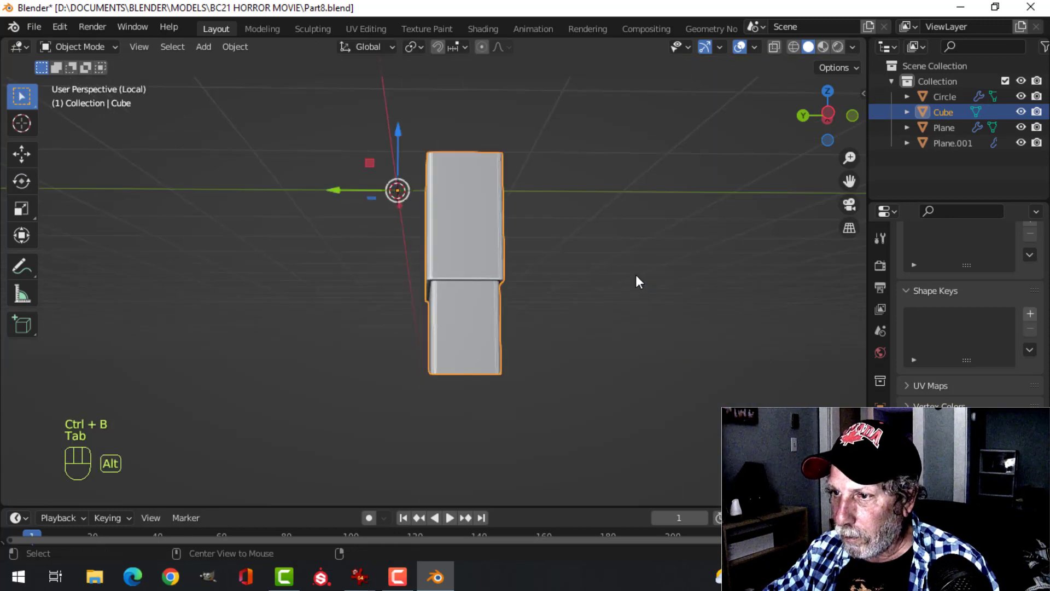
pyautogui.hotkey('alt', 'a')
pyautogui.moveTo(635, 277); pyautogui.dragTo(398, 295, button='middle')
pyautogui.click(397, 261)
pyautogui.rightClick(396, 259)
pyautogui.click(399, 263)
pyautogui.scroll(3, 563, 291)
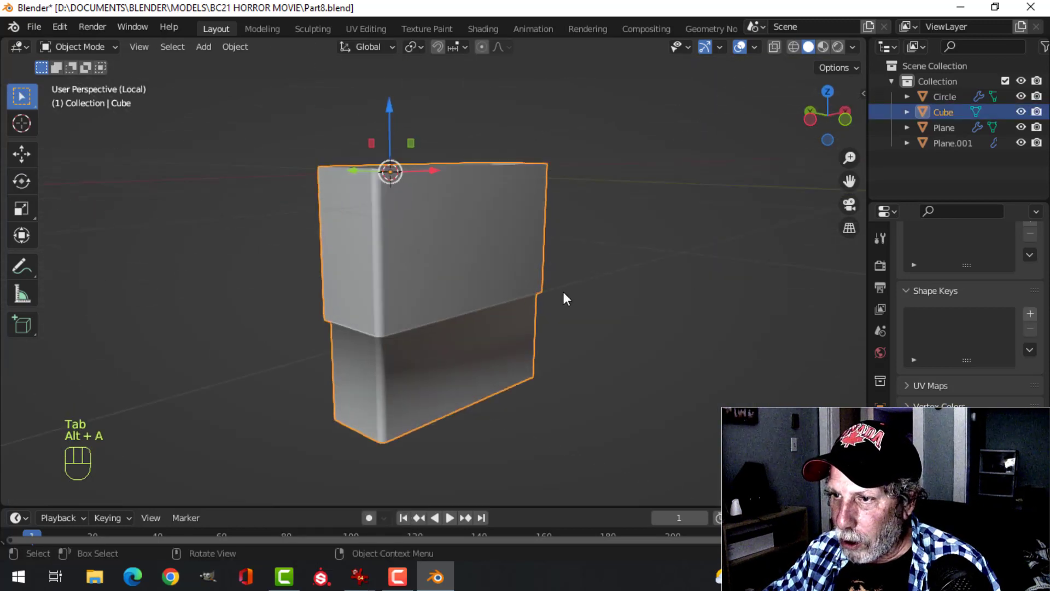
# Step: Add a Weighted Normal modifier to the leg and enable Auto Smooth for its normals
pyautogui.click(880, 237)
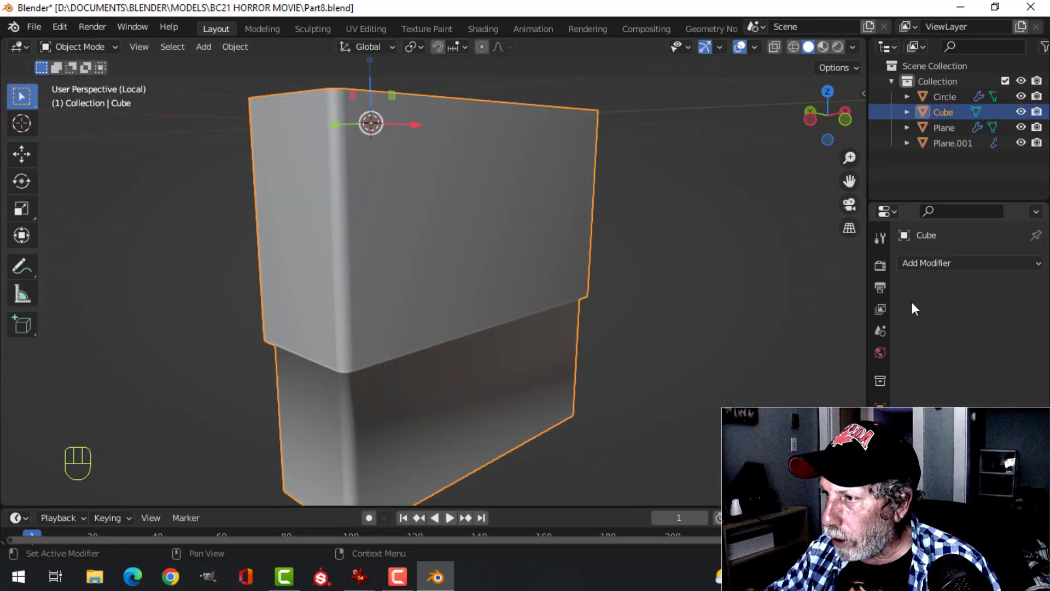
pyautogui.click(930, 263)
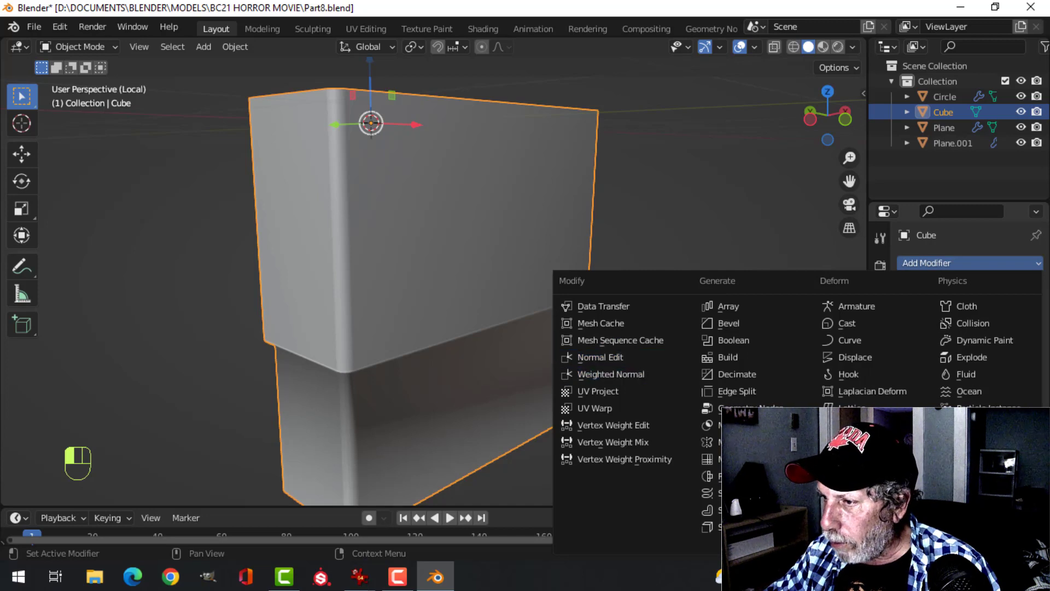
pyautogui.click(617, 375)
pyautogui.click(880, 518)
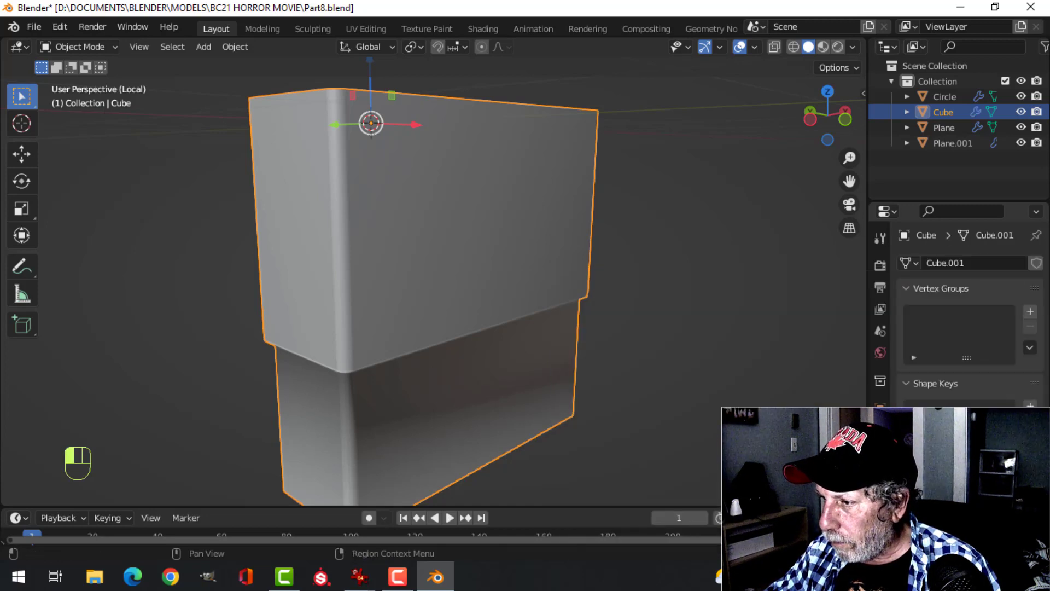
pyautogui.scroll(-4, 965, 465)
pyautogui.hotkey('alt', 'a')
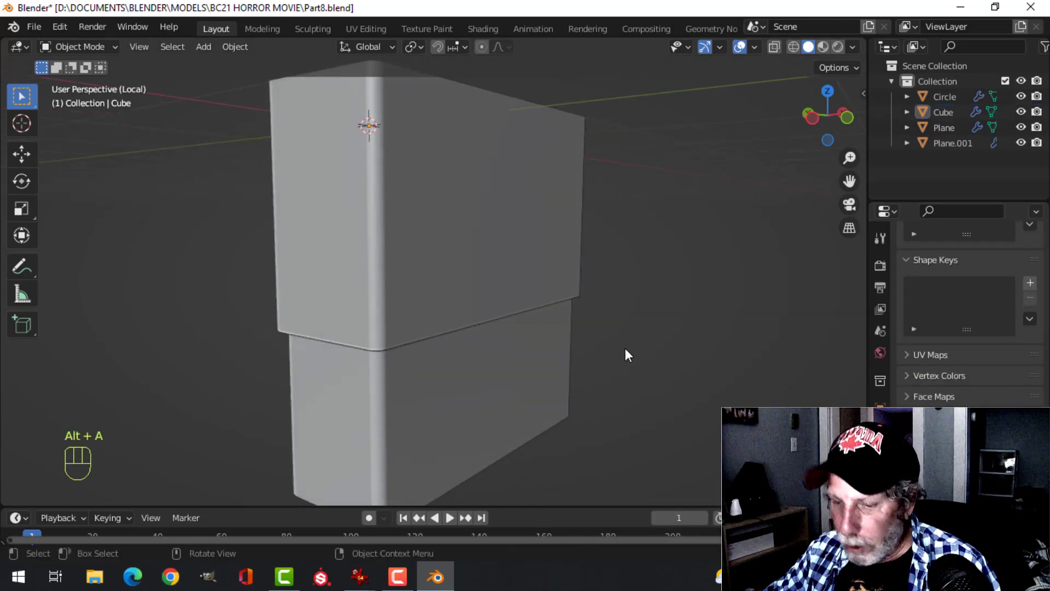
# Step: Exit local view and duplicate the leg's mesh about 3.85 m along Y to the opposite end of the table
pyautogui.press('KP_Divide')
pyautogui.moveTo(532, 327); pyautogui.dragTo(457, 329, button='middle')
pyautogui.click(404, 326)
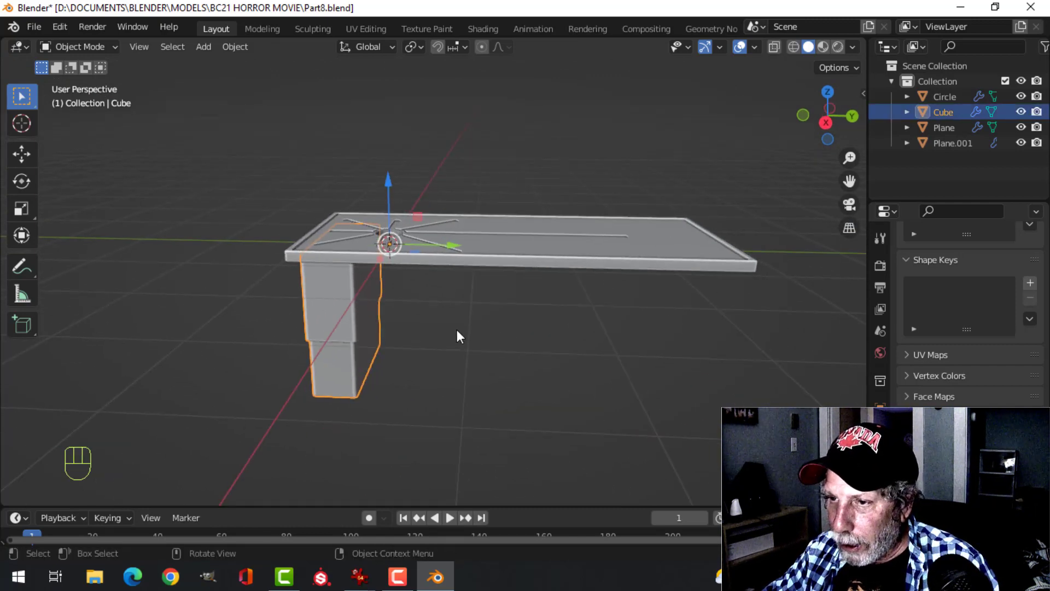
pyautogui.press('Tab')
pyautogui.press('a')
pyautogui.hotkey('shift', 'd')
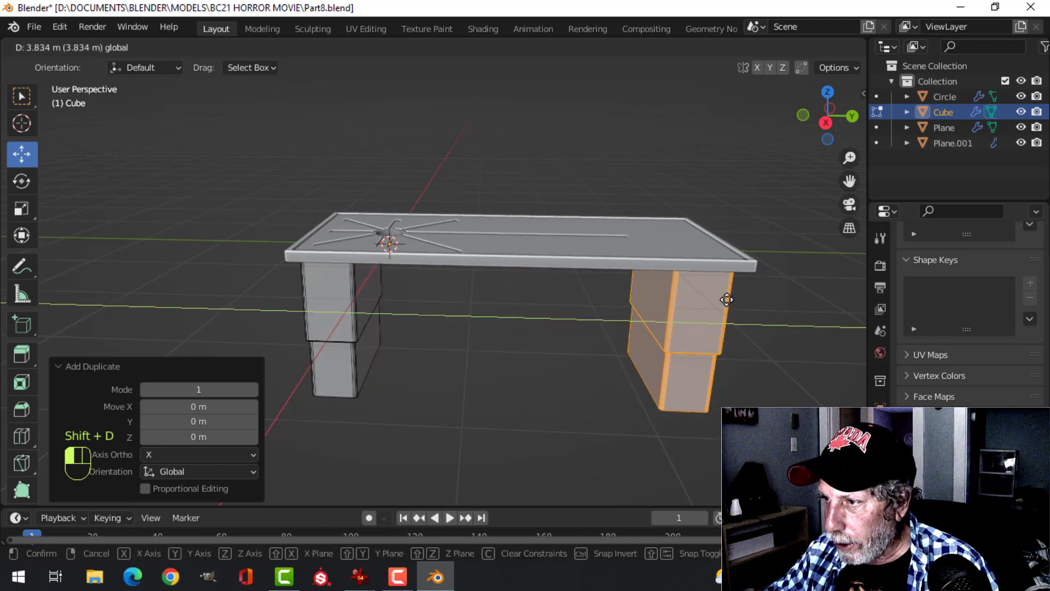
pyautogui.click(725, 298)
pyautogui.press('KP_3')
pyautogui.scroll(1, 729, 301)
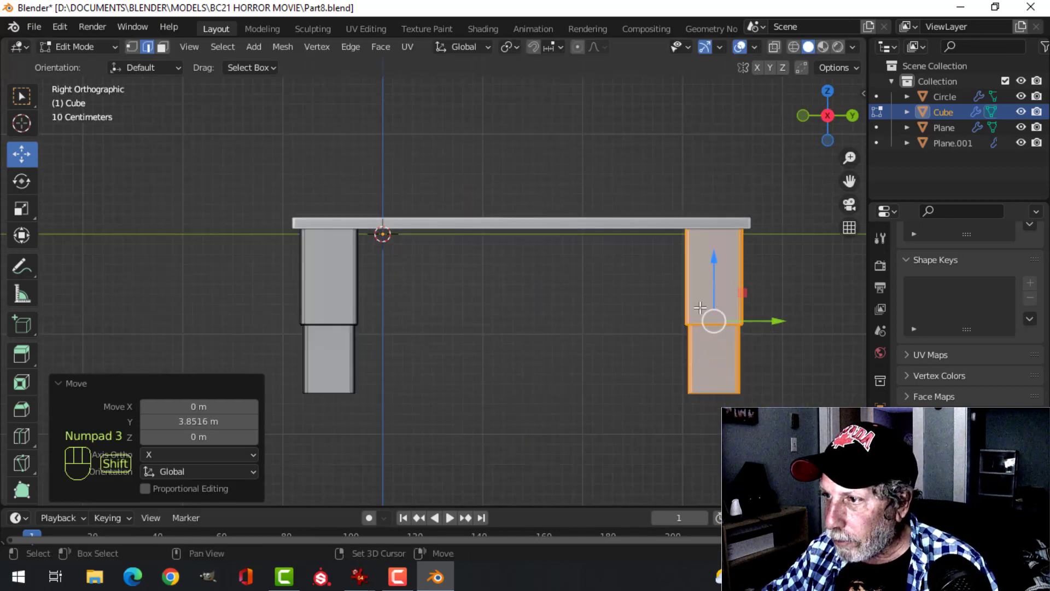
# Step: Widen the second leg by selecting its inner vertical side in wireframe and moving it toward the table's middle
pyautogui.keyDown('shift'); pyautogui.moveTo(728, 301); pyautogui.dragTo(549, 331, button='middle'); pyautogui.keyUp('shift')
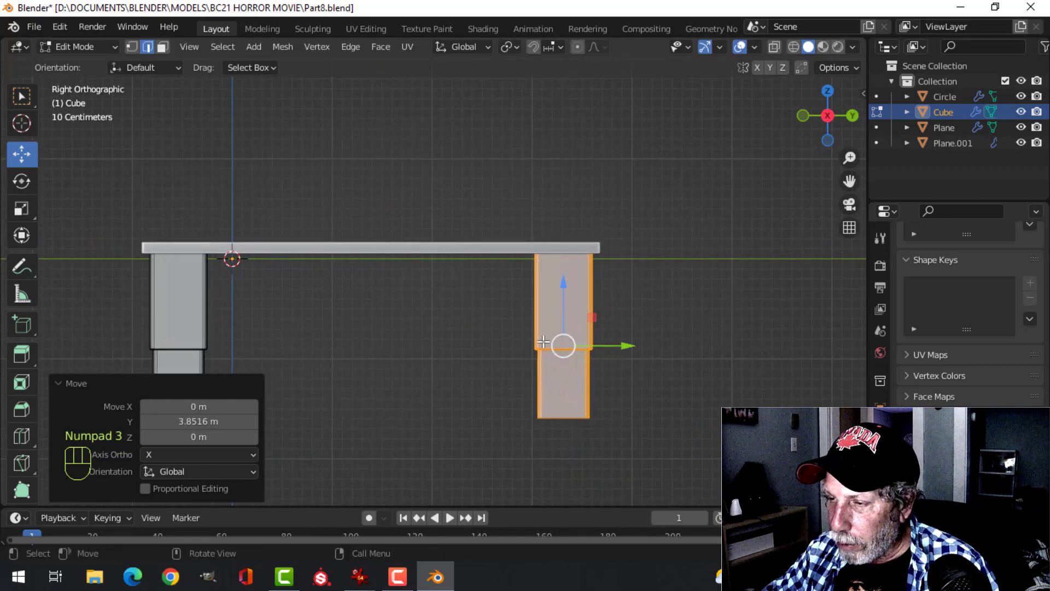
pyautogui.hotkey('alt', 'a')
pyautogui.press('z')
pyautogui.click(457, 347)
pyautogui.press('b')
pyautogui.moveTo(480, 153); pyautogui.dragTo(569, 427)
pyautogui.moveTo(602, 344); pyautogui.dragTo(538, 357)
pyautogui.hotkey('alt', 'a')
pyautogui.press('z')
pyautogui.click(641, 368)
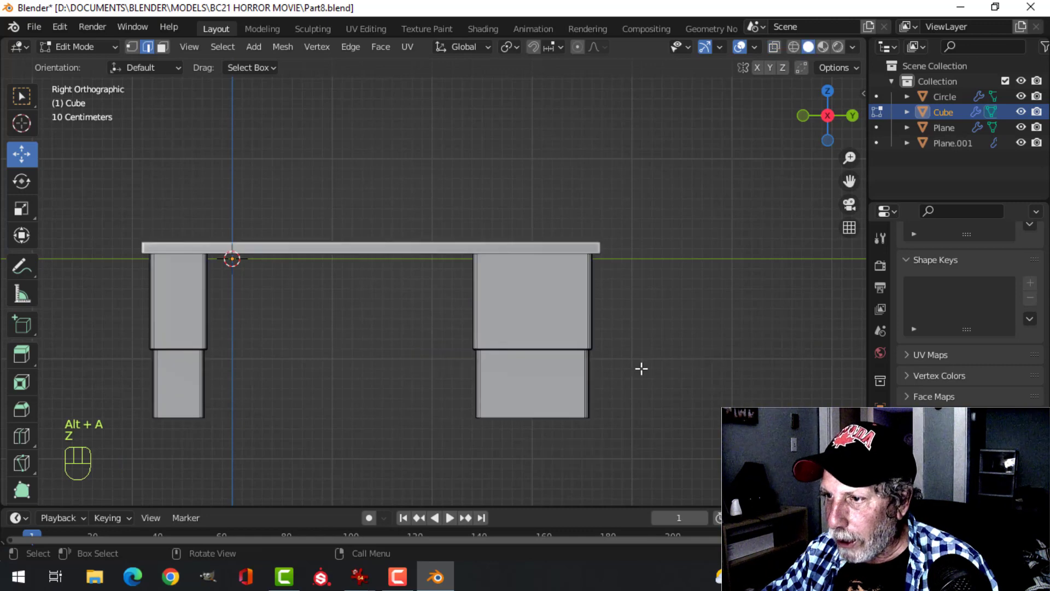
pyautogui.press('Tab')
# Step: Raise all table objects together so the legs stand on the grid floor, and inspect the complete table
pyautogui.scroll(-3, 586, 349)
pyautogui.hotkey('alt', 'a')
pyautogui.moveTo(587, 349); pyautogui.dragTo(514, 313, button='middle')
pyautogui.press('KP_1')
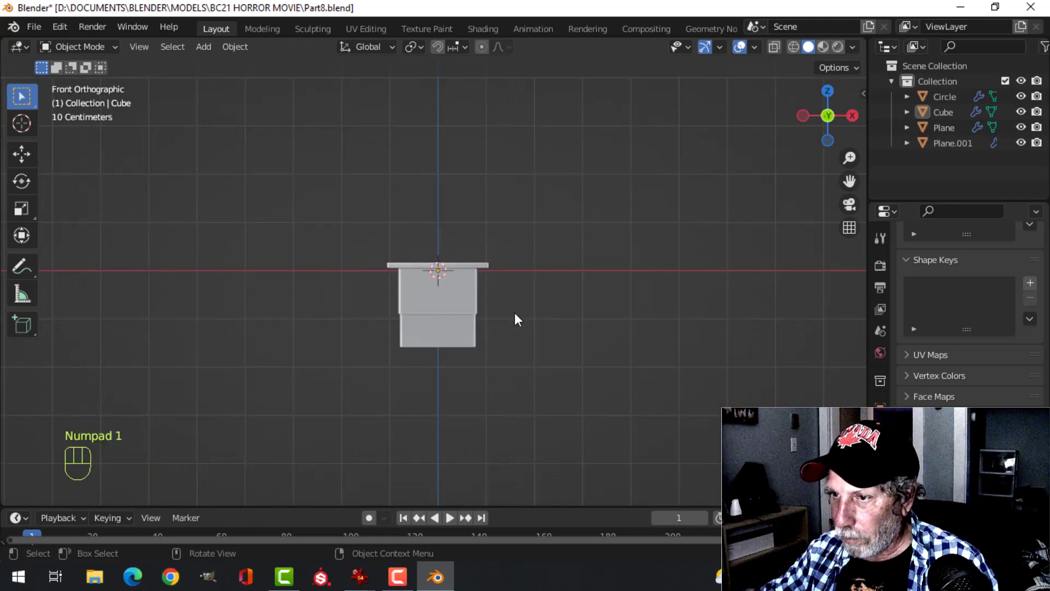
pyautogui.press('a')
pyautogui.moveTo(437, 202); pyautogui.dragTo(447, 120)
pyautogui.moveTo(563, 193); pyautogui.dragTo(488, 237, button='middle')
pyautogui.scroll(2, 488, 237)
pyautogui.hotkey('alt', 'a')
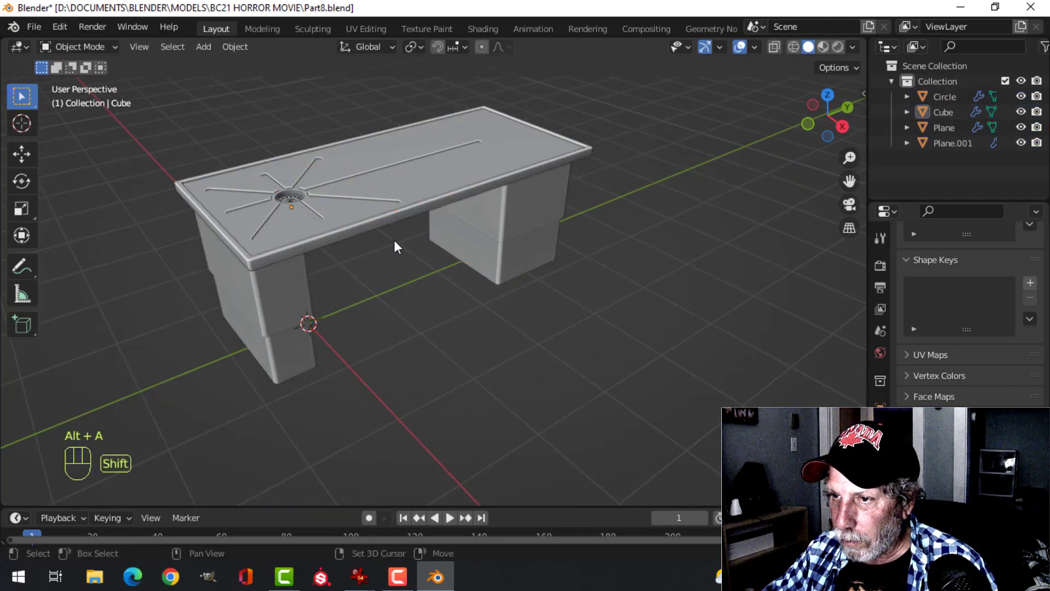
pyautogui.keyDown('shift'); pyautogui.moveTo(393, 240); pyautogui.dragTo(464, 252, button='middle'); pyautogui.keyUp('shift')
pyautogui.moveTo(464, 252)
pyautogui.mouseDown(button='middle')
pyautogui.moveTo(497, 261)
pyautogui.moveTo(457, 225)
pyautogui.moveTo(533, 228)
pyautogui.mouseUp(button='middle')
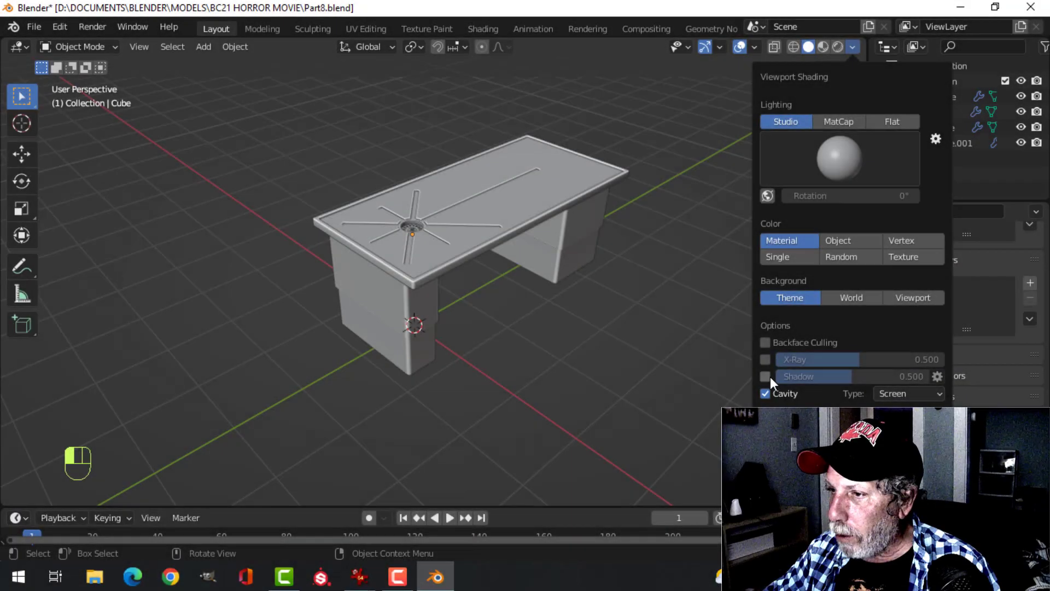
# Step: Change the Solid viewport shading's Studio lighting to a brighter preset with cool bluish shading on the table
pyautogui.click(768, 376)
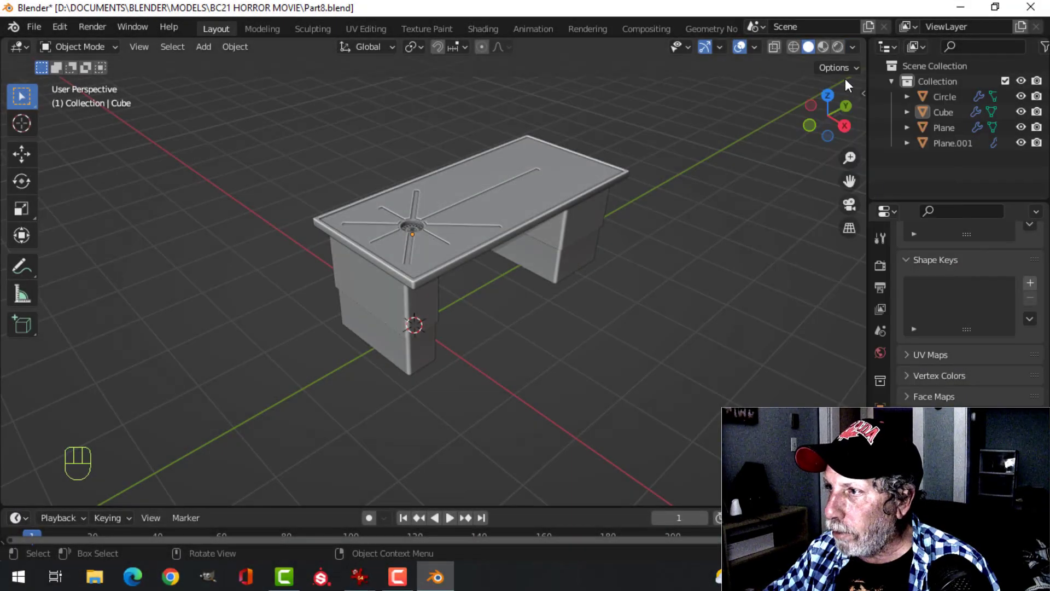
pyautogui.click(853, 47)
pyautogui.click(836, 155)
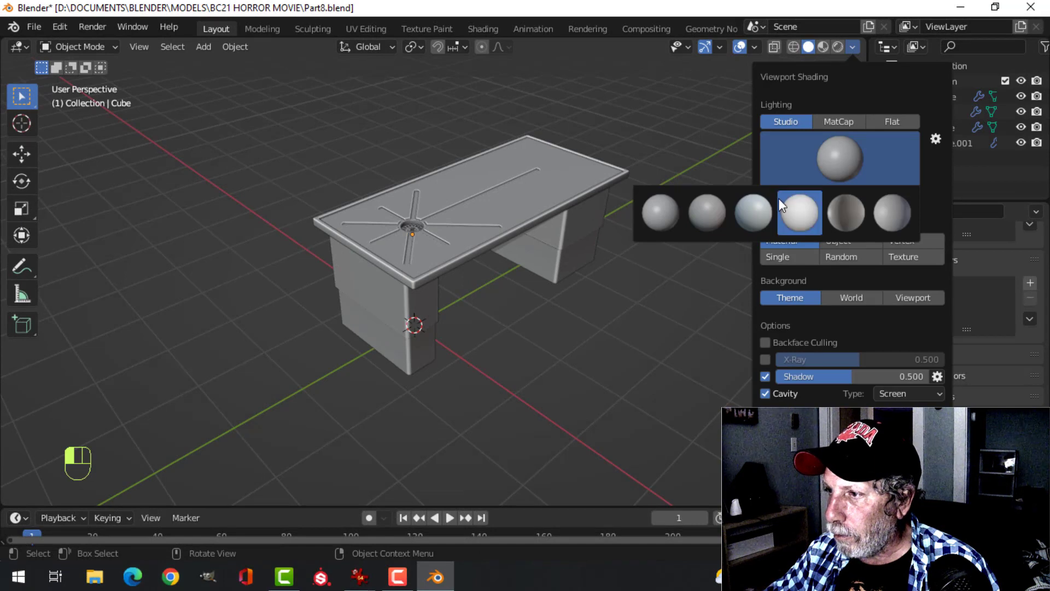
pyautogui.click(798, 207)
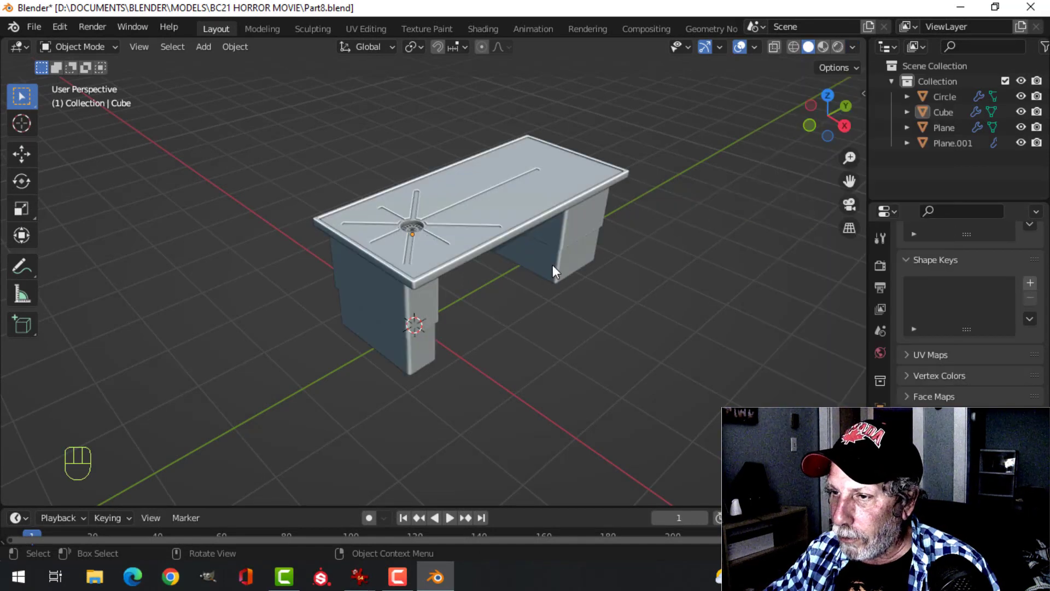
# Step: Hide the viewport gizmos and overlays to view the table without the grid and axes
pyautogui.scroll(1, 552, 264)
pyautogui.keyDown('shift'); pyautogui.moveTo(552, 265); pyautogui.dragTo(548, 299, button='middle'); pyautogui.keyUp('shift')
pyautogui.click(740, 47)
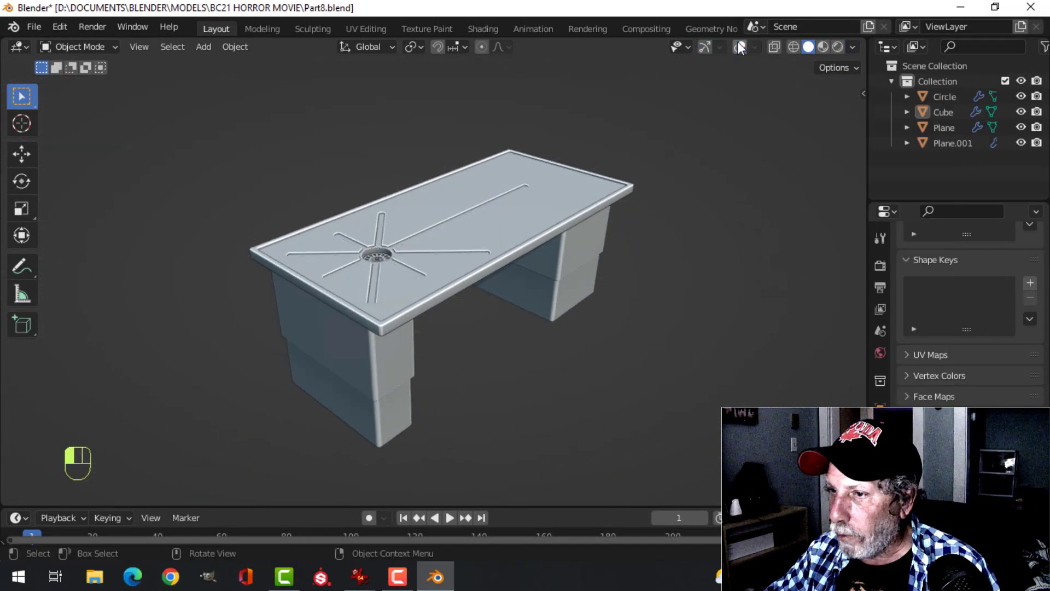
# Step: Restore the overlays and check the table's normals with Face Orientation, switching that display off again
pyautogui.click(743, 46)
pyautogui.click(755, 47)
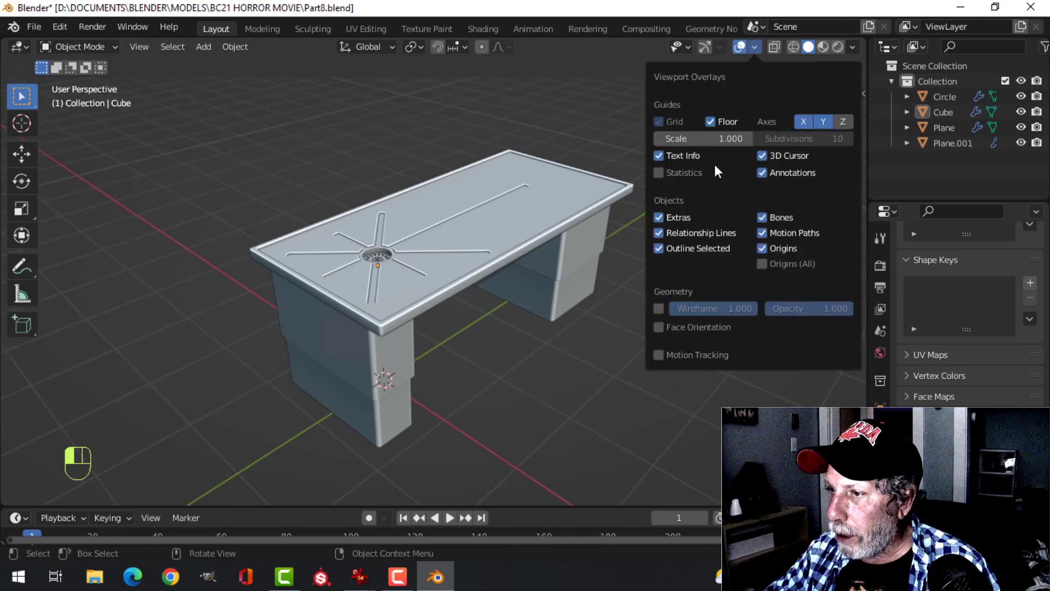
pyautogui.click(683, 327)
pyautogui.click(684, 325)
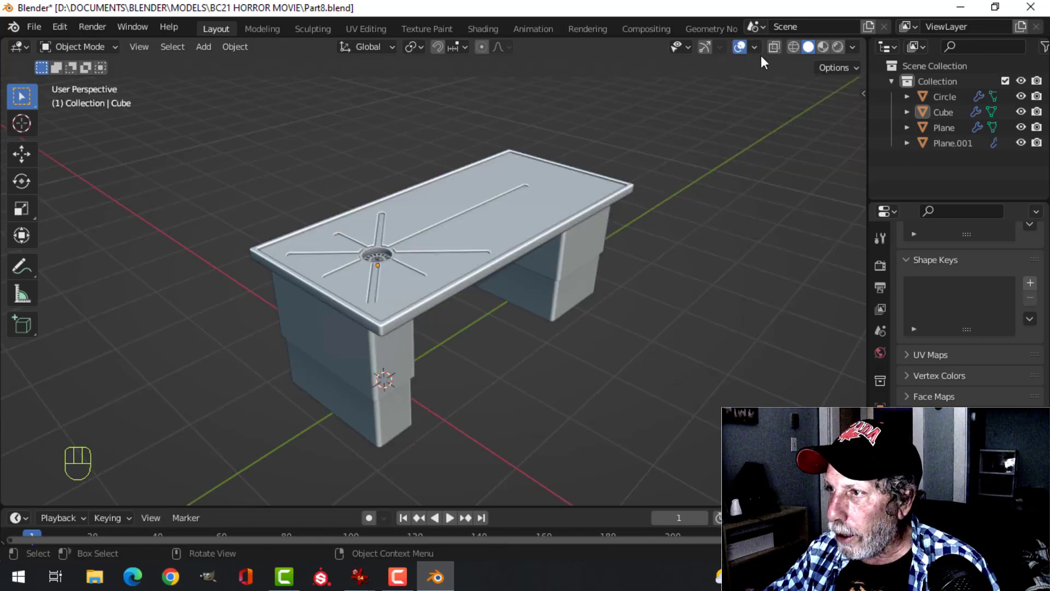
# Step: Hide all viewport overlays again and inspect the finished table's slab, drain and legs from several angles
pyautogui.click(739, 47)
pyautogui.scroll(3, 626, 201)
pyautogui.scroll(-3, 625, 202)
pyautogui.moveTo(582, 228); pyautogui.dragTo(564, 276, button='middle')
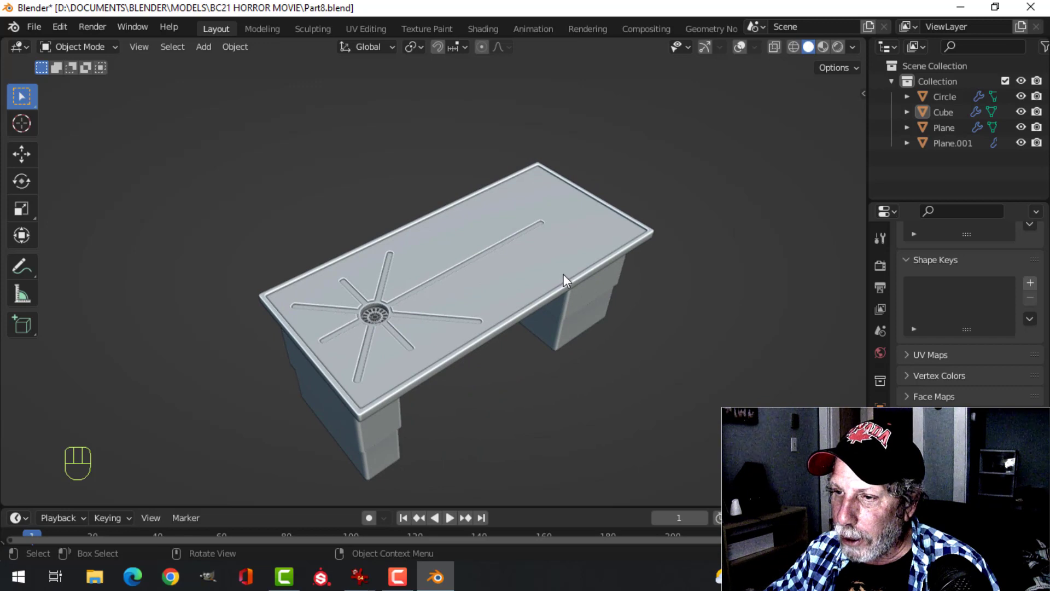
pyautogui.moveTo(570, 278)
pyautogui.mouseDown(button='middle')
pyautogui.moveTo(570, 301)
pyautogui.moveTo(582, 301)
pyautogui.moveTo(584, 279)
pyautogui.mouseUp(button='middle')
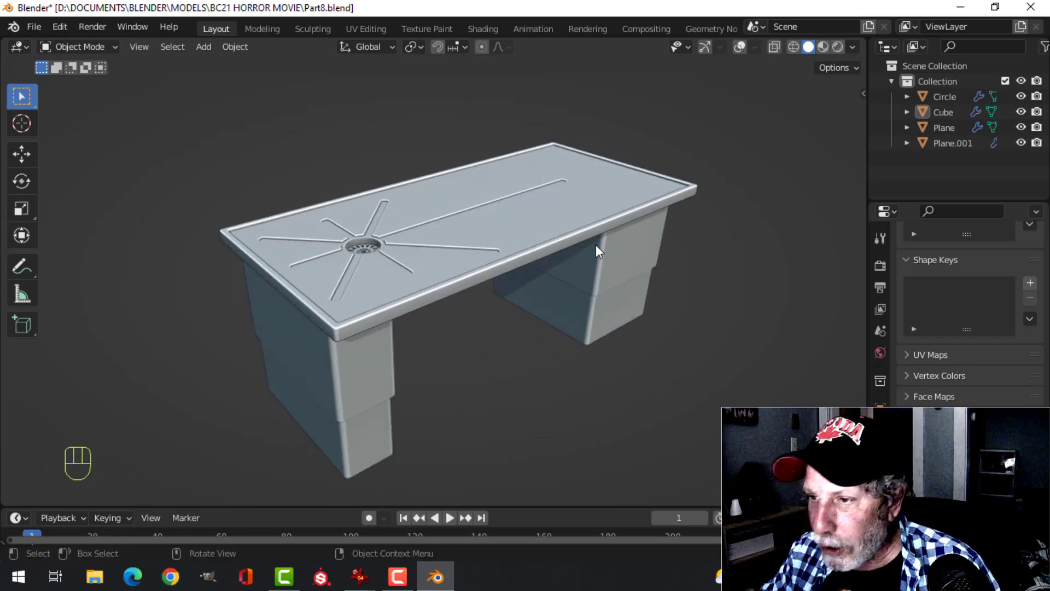